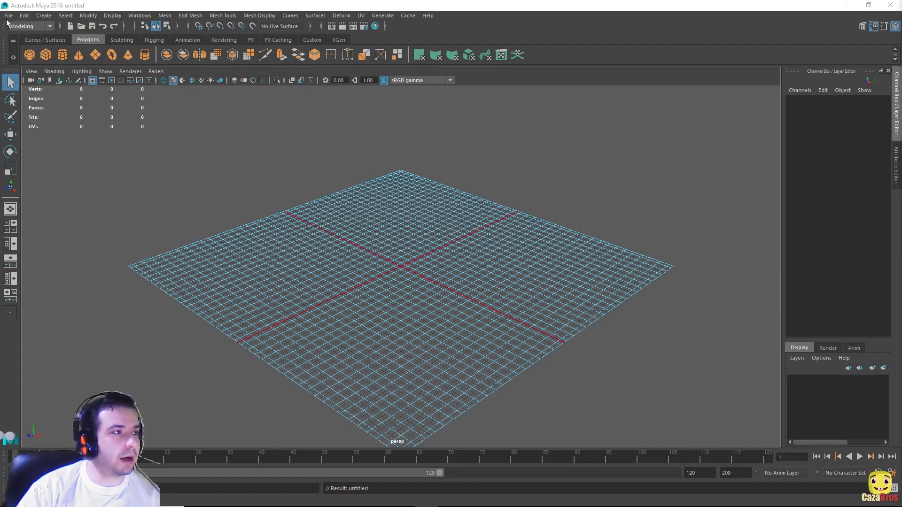
# Step: Keep the Modeling menu set active after glancing over the File menu
pyautogui.click(8, 15)
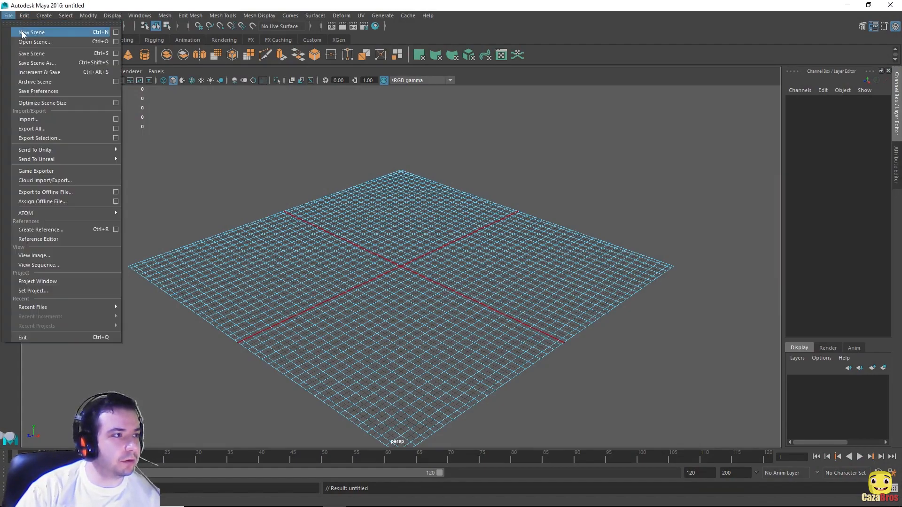
pyautogui.click(262, 4)
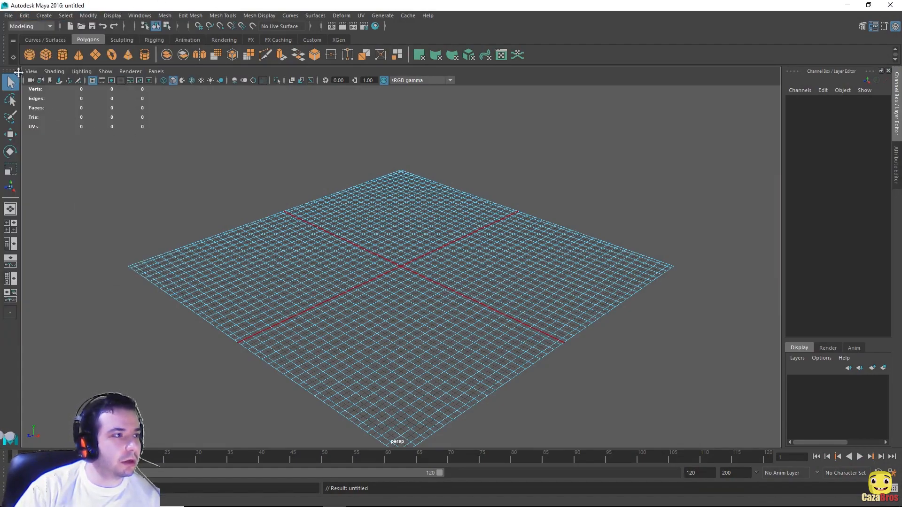
pyautogui.click(48, 27)
pyautogui.click(38, 37)
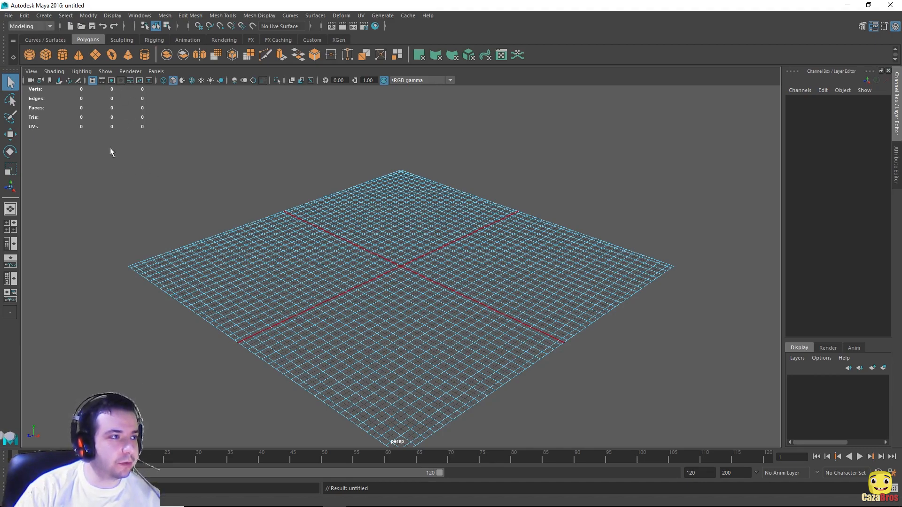
# Step: Create a polygon cylinder at the origin and frame it in the view
pyautogui.click(64, 52)
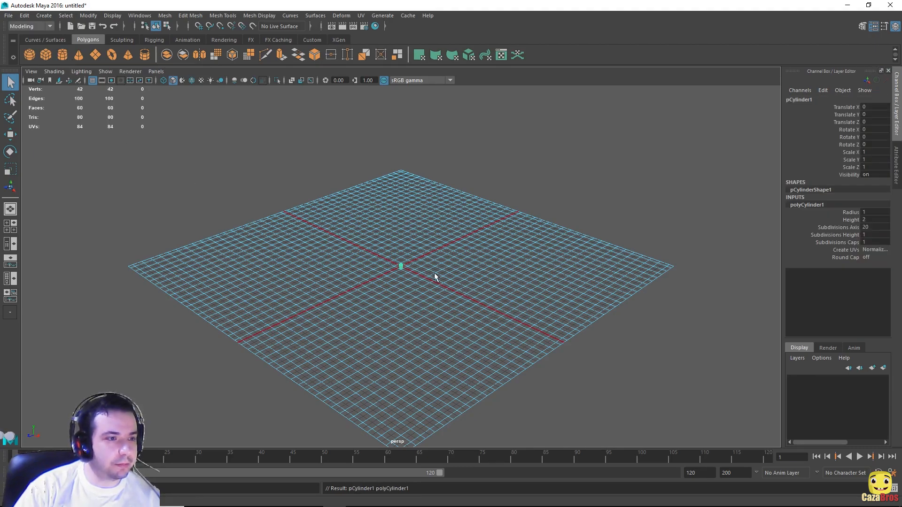
pyautogui.press('F5')
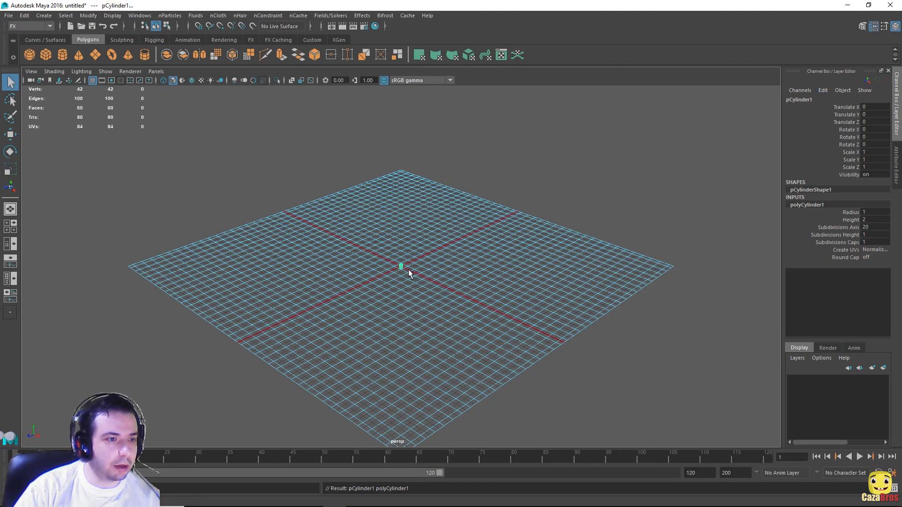
pyautogui.press('f')
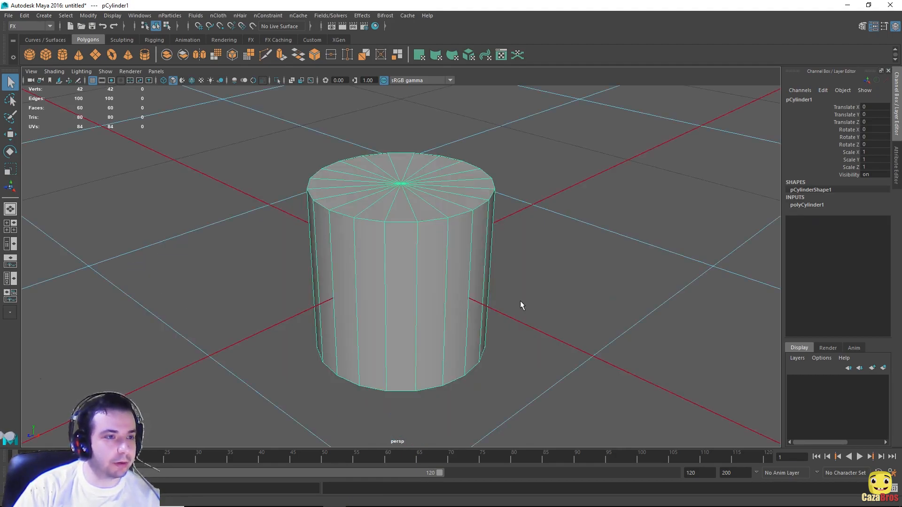
pyautogui.scroll(-6, 482, 265)
pyautogui.scroll(3, 499, 259)
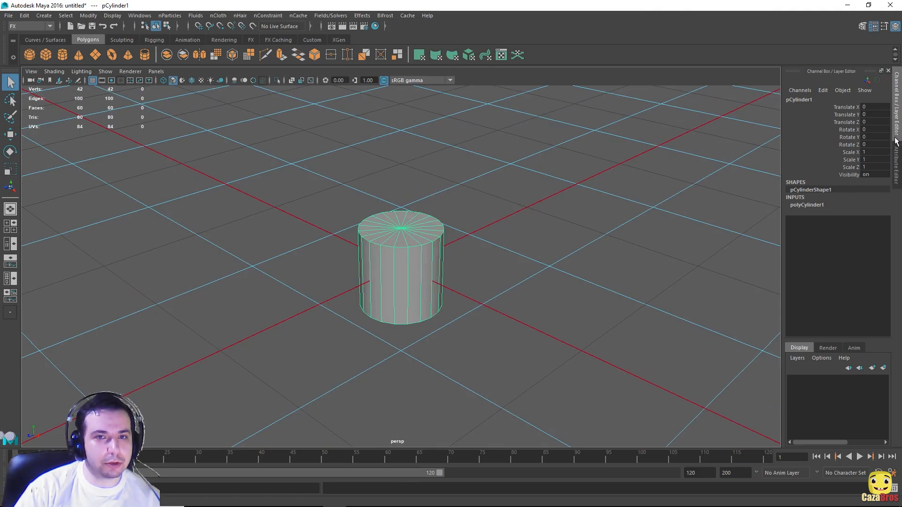
# Step: Set the cylinder's Subdivisions Axis to 10 in the Channel Box
pyautogui.click(897, 121)
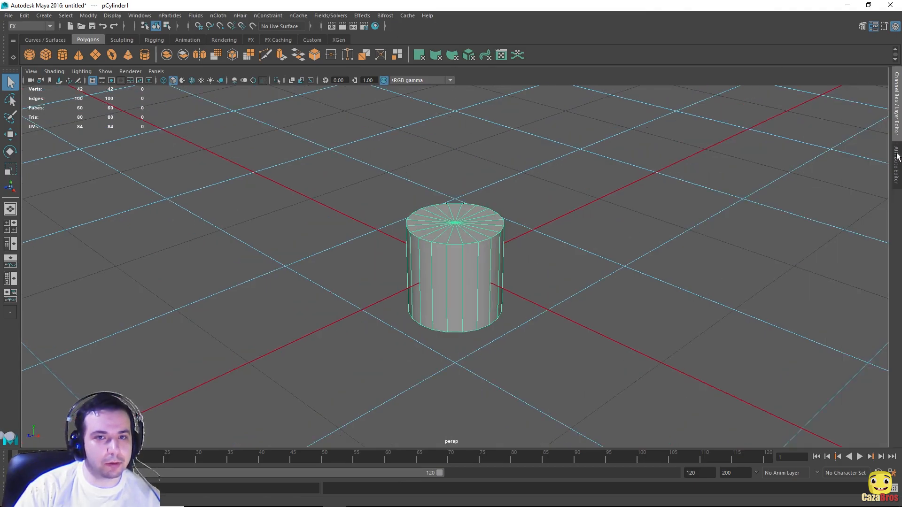
pyautogui.click(898, 115)
pyautogui.click(808, 206)
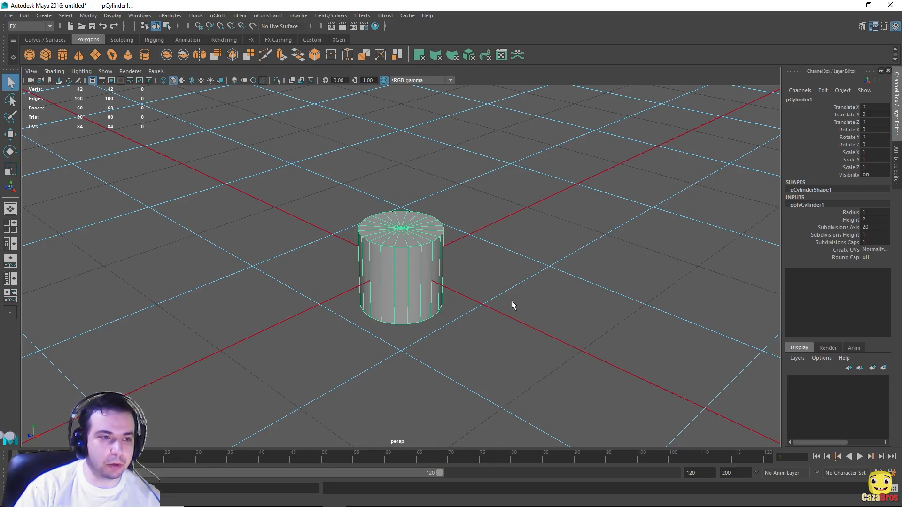
pyautogui.doubleClick(869, 227)
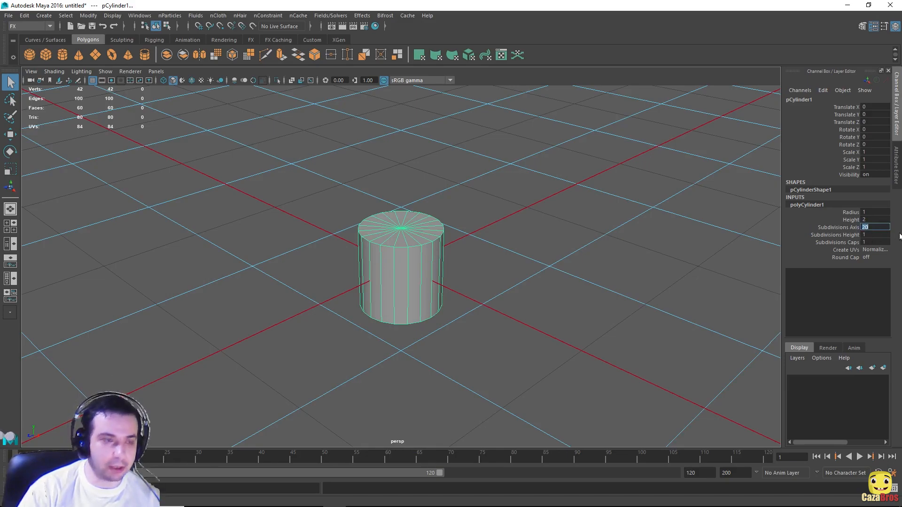
pyautogui.write('10')
pyautogui.press('Return')
# Step: Inspect the 10-sided cylinder from below and switch to the Move tool
pyautogui.keyDown('alt'); pyautogui.moveTo(524, 256); pyautogui.dragTo(379, 246); pyautogui.keyUp('alt')
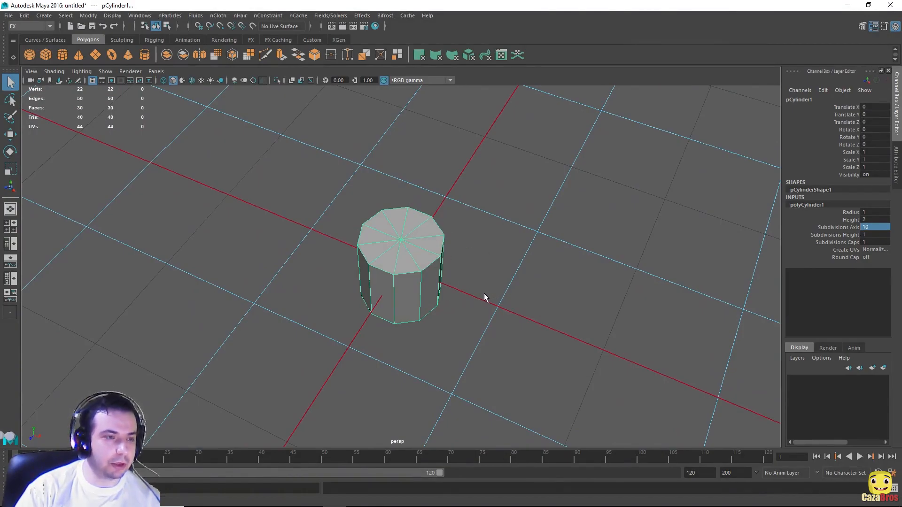
pyautogui.keyDown('alt'); pyautogui.moveTo(493, 294); pyautogui.dragTo(484, 263); pyautogui.keyUp('alt')
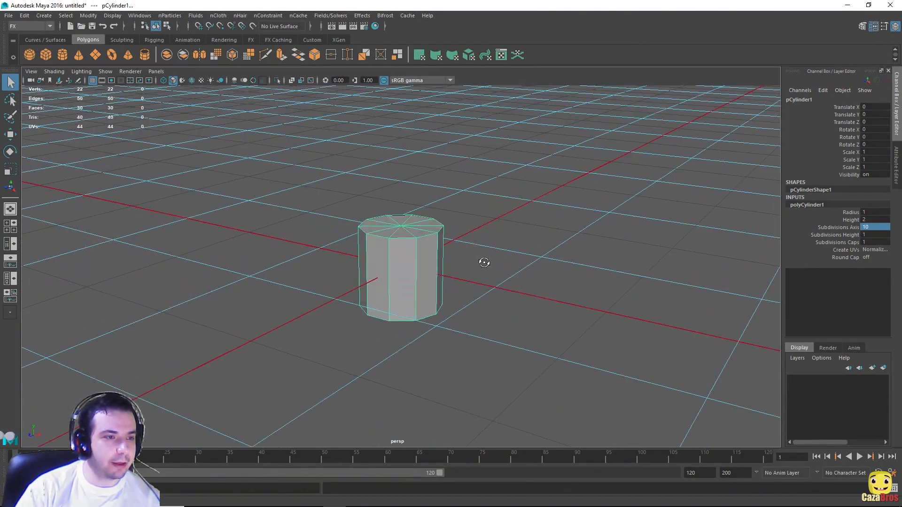
pyautogui.click(408, 272)
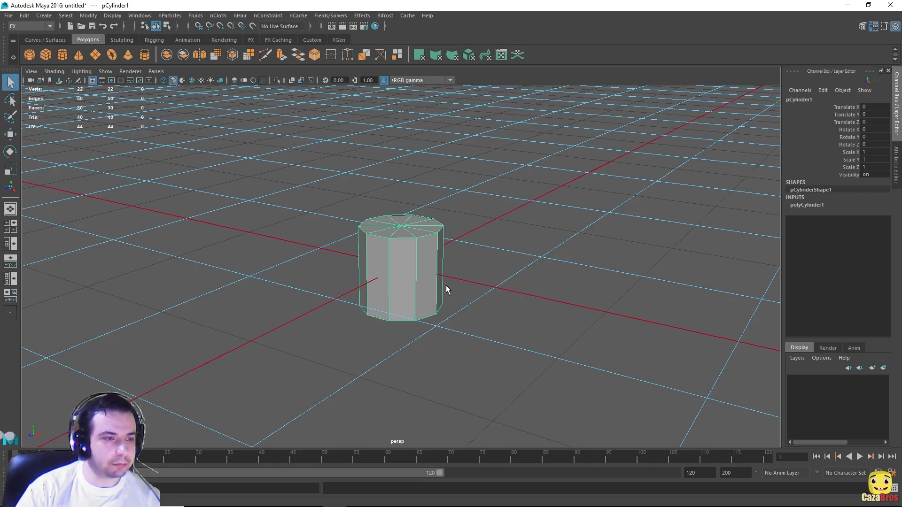
pyautogui.press('w')
pyautogui.scroll(3, 490, 285)
pyautogui.scroll(-2, 490, 285)
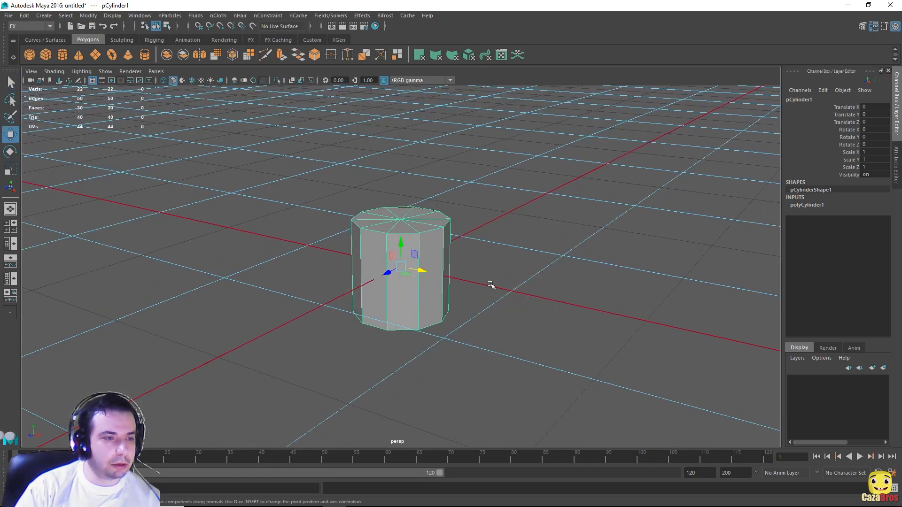
# Step: Delete all 20 side faces of the cylinder in face mode
pyautogui.rightClick(421, 293)
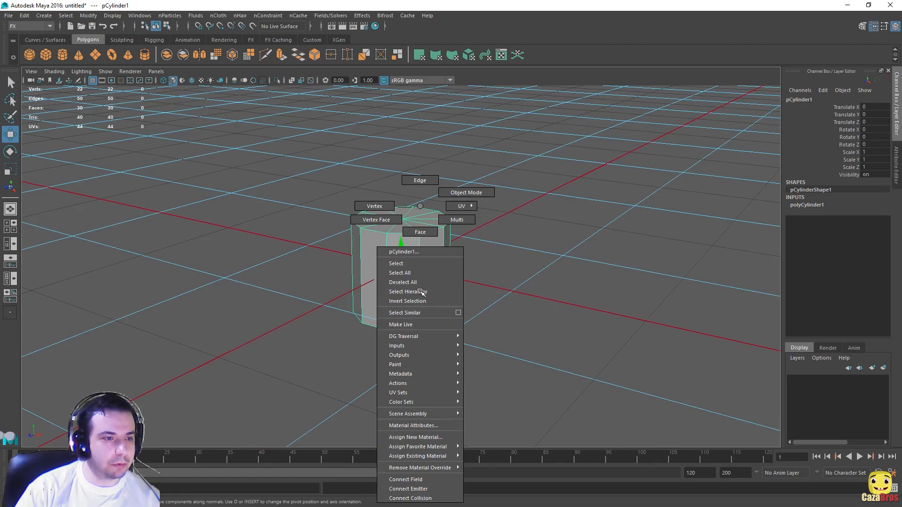
pyautogui.click(421, 232)
pyautogui.keyDown('alt'); pyautogui.moveTo(467, 247); pyautogui.dragTo(480, 262); pyautogui.keyUp('alt')
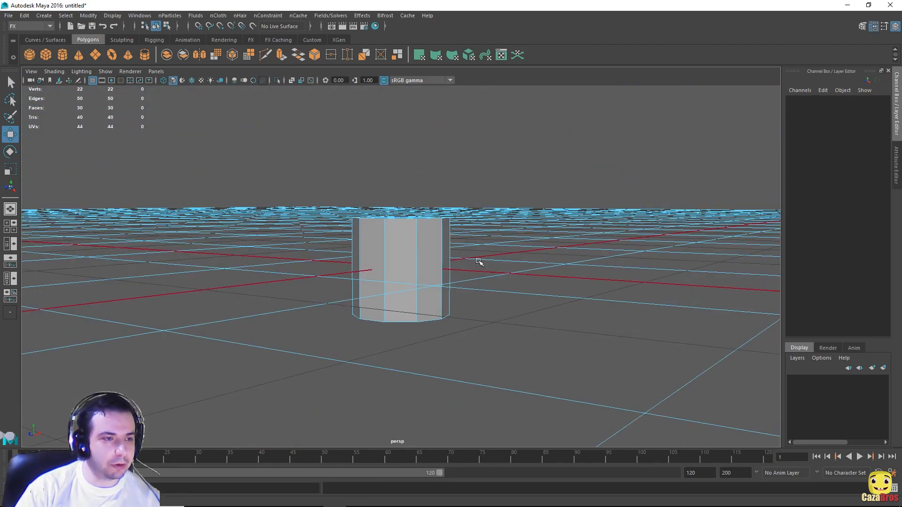
pyautogui.moveTo(303, 253); pyautogui.dragTo(554, 362)
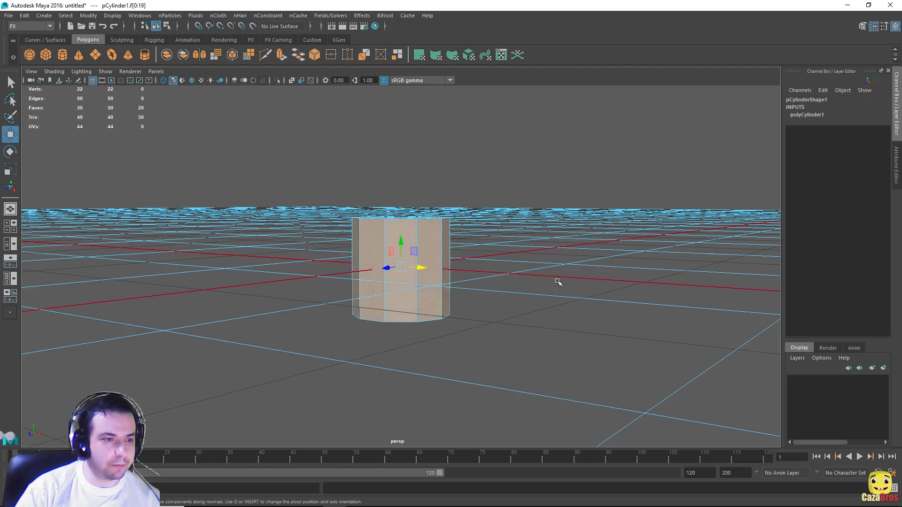
pyautogui.keyDown('alt'); pyautogui.moveTo(558, 280); pyautogui.dragTo(566, 271); pyautogui.keyUp('alt')
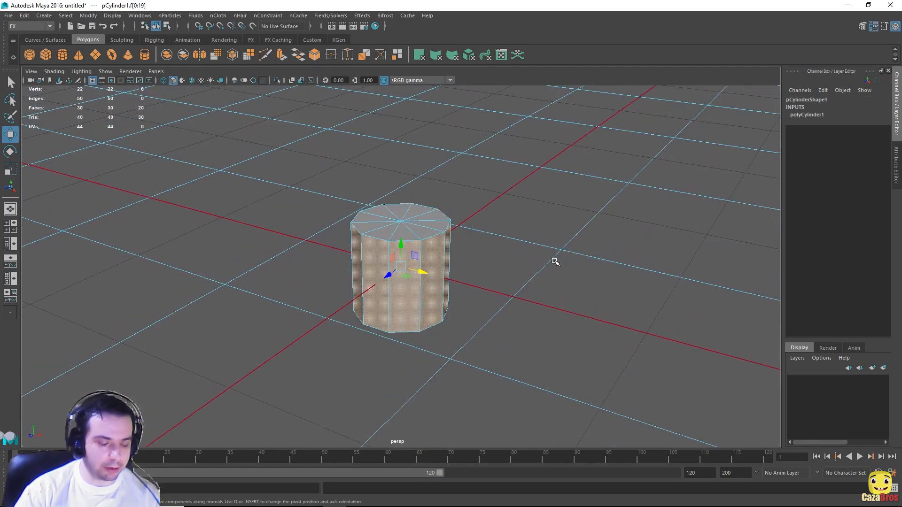
pyautogui.press('Delete')
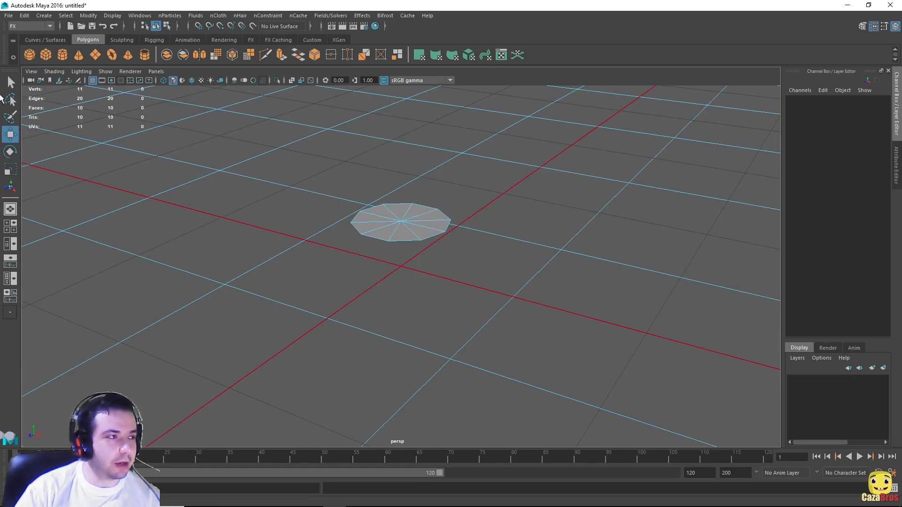
# Step: Return to object mode with the remaining ten-sided cap disc selected for moving
pyautogui.press('q')
pyautogui.click(412, 220)
pyautogui.moveTo(392, 206); pyautogui.dragTo(422, 193, button='right')
pyautogui.click(407, 217)
pyautogui.press('w')
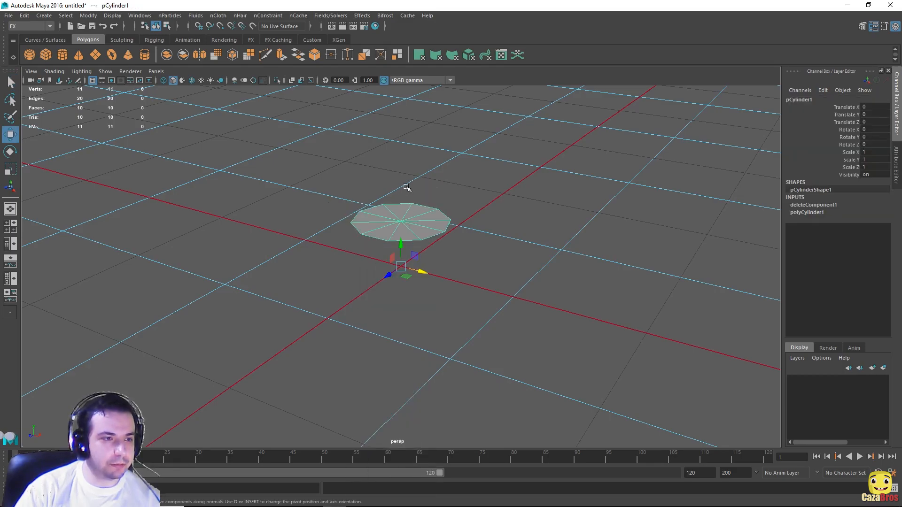
pyautogui.keyDown('alt'); pyautogui.moveTo(446, 234); pyautogui.dragTo(406, 285); pyautogui.keyUp('alt')
pyautogui.keyDown('alt'); pyautogui.moveTo(443, 183); pyautogui.dragTo(443, 197); pyautogui.keyUp('alt')
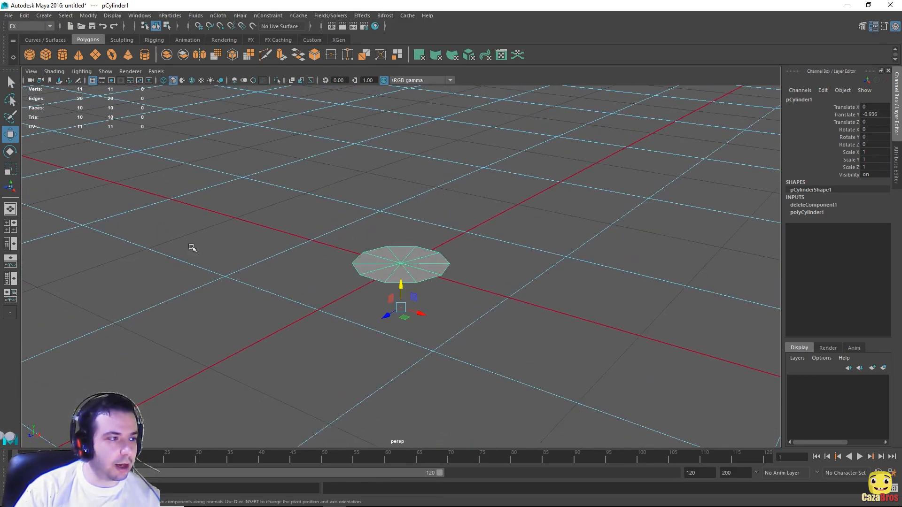
# Step: Lower the disc slightly along Y in a maximized front view
pyautogui.click(15, 228)
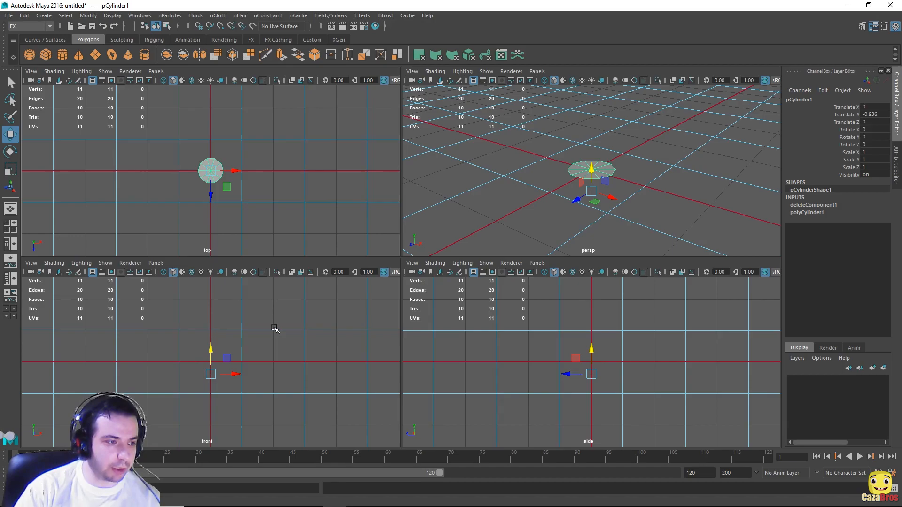
pyautogui.press('space')
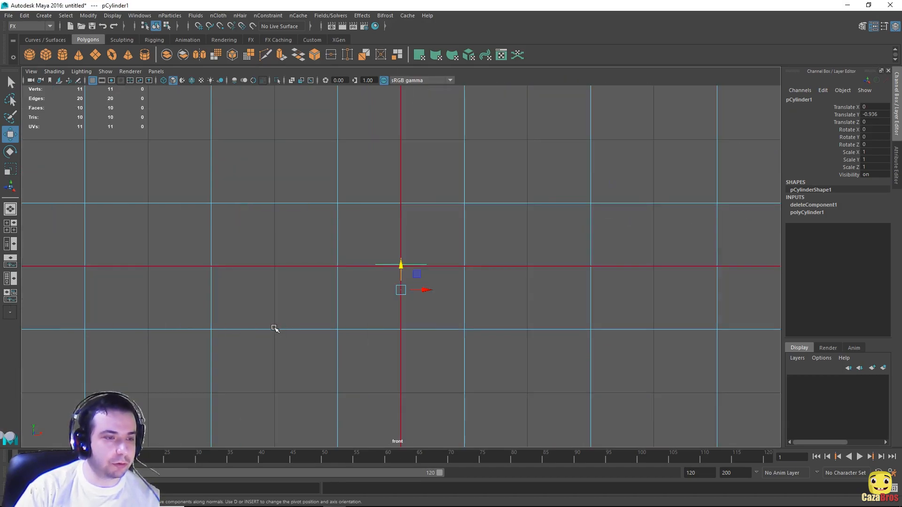
pyautogui.scroll(1, 458, 288)
pyautogui.scroll(-2, 458, 288)
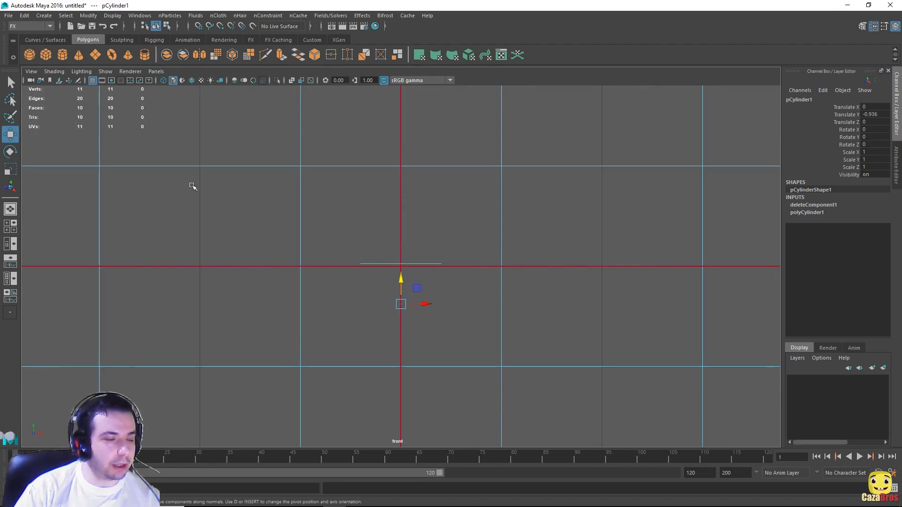
pyautogui.moveTo(402, 278); pyautogui.dragTo(405, 283)
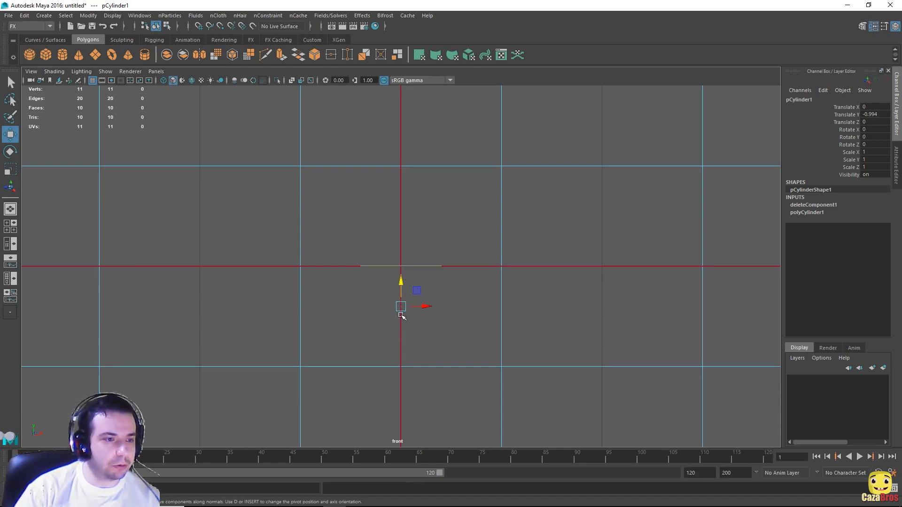
pyautogui.scroll(1, 413, 303)
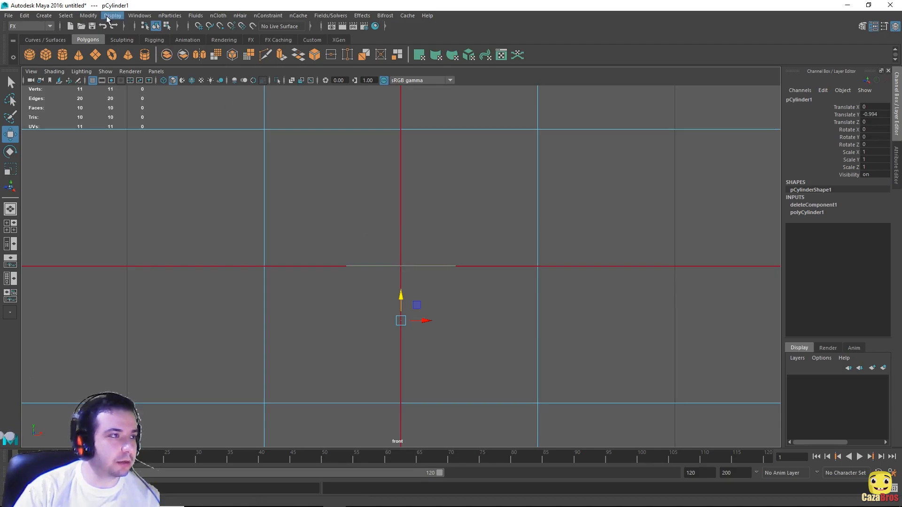
# Step: Center the disc's pivot with Modify > Center Pivot
pyautogui.click(139, 16)
pyautogui.moveTo(96, 17)
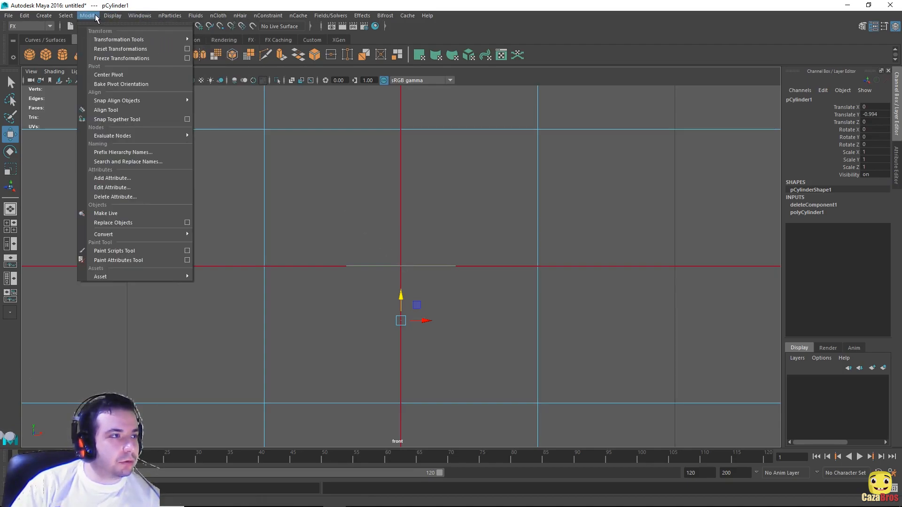
pyautogui.click(128, 74)
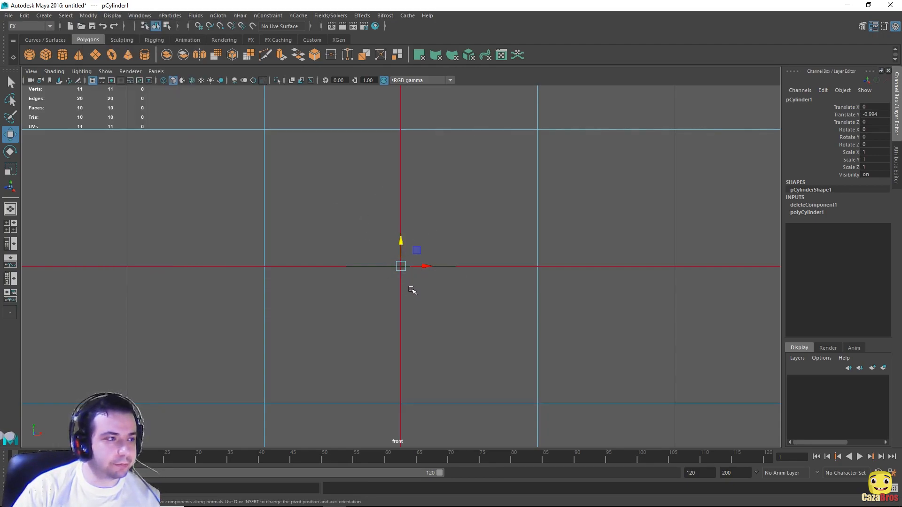
pyautogui.scroll(-5, 415, 277)
pyautogui.keyDown('alt'); pyautogui.moveTo(473, 147); pyautogui.dragTo(477, 255, button='middle'); pyautogui.keyUp('alt')
pyautogui.scroll(-6, 480, 257)
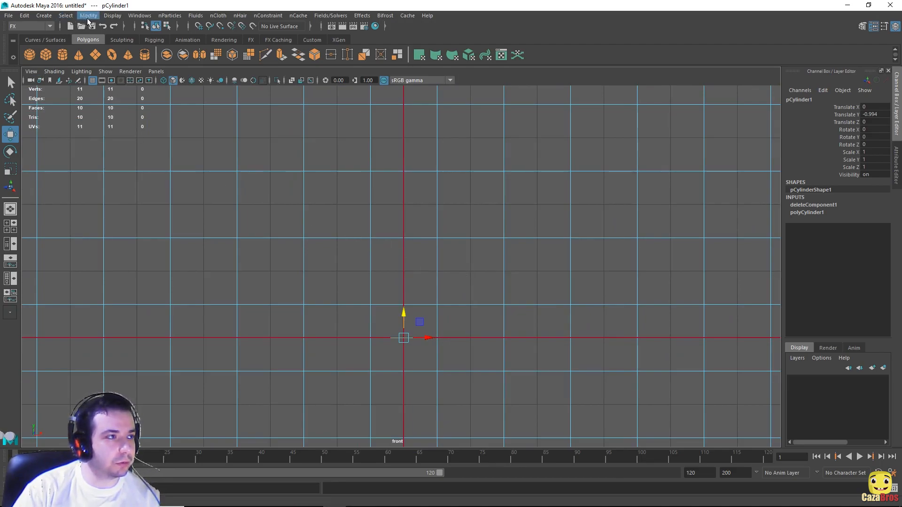
# Step: Pick the CV Curve Tool and make drawing room in the front view
pyautogui.click(47, 18)
pyautogui.moveTo(134, 84)
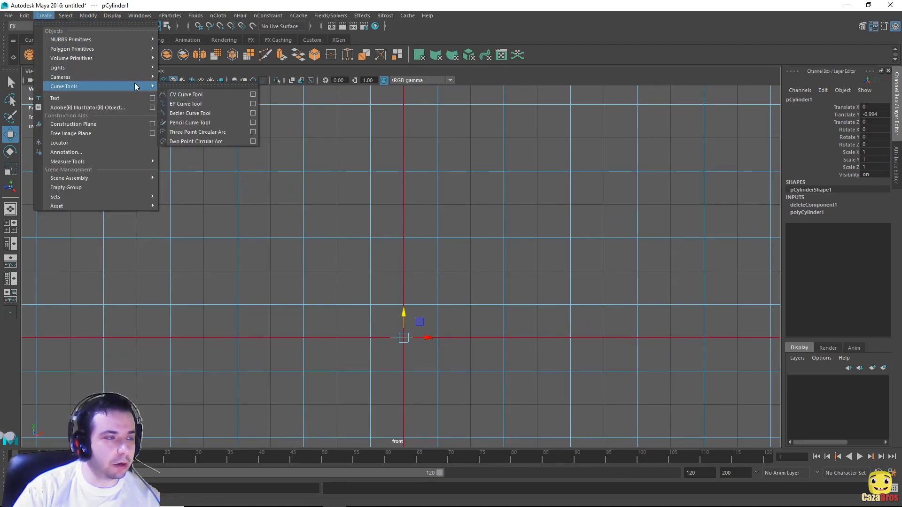
pyautogui.click(198, 96)
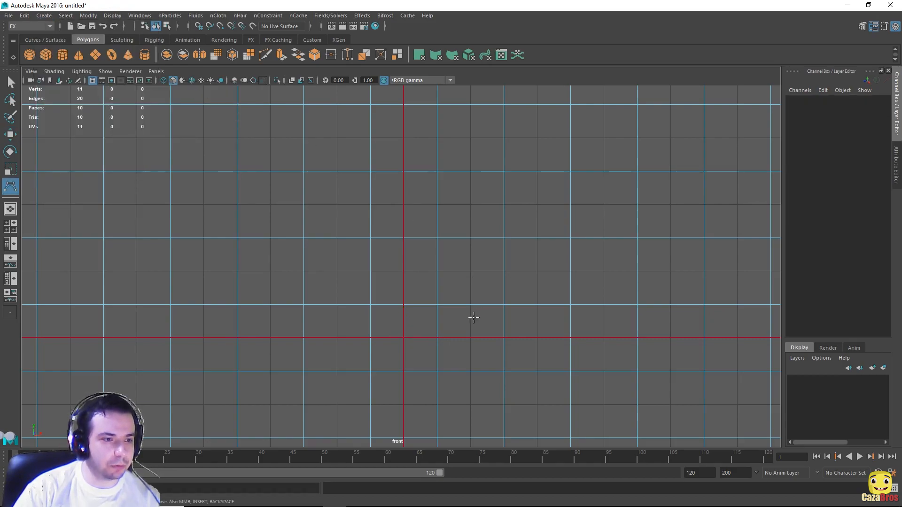
pyautogui.scroll(2, 457, 343)
pyautogui.keyDown('alt'); pyautogui.moveTo(457, 344); pyautogui.dragTo(445, 245, button='middle'); pyautogui.keyUp('alt')
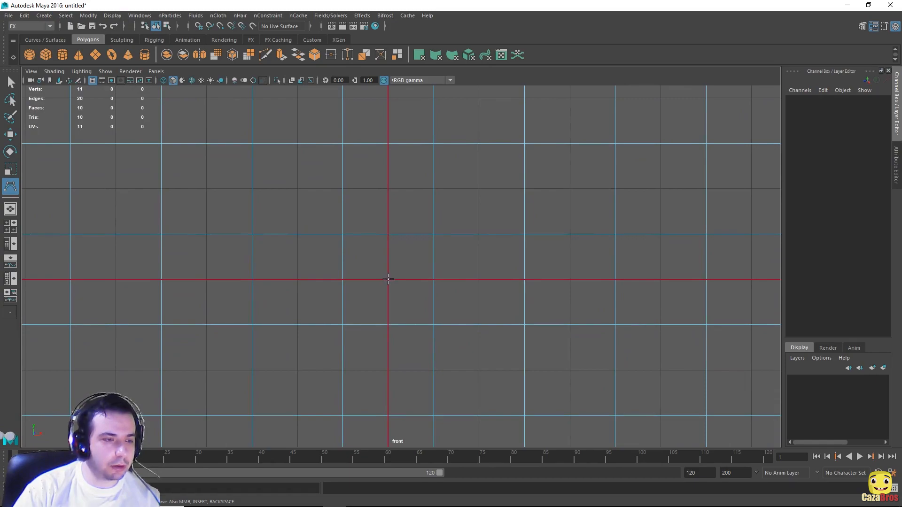
# Step: Place the curve's first points from the origin upward and to the right
pyautogui.click(388, 279)
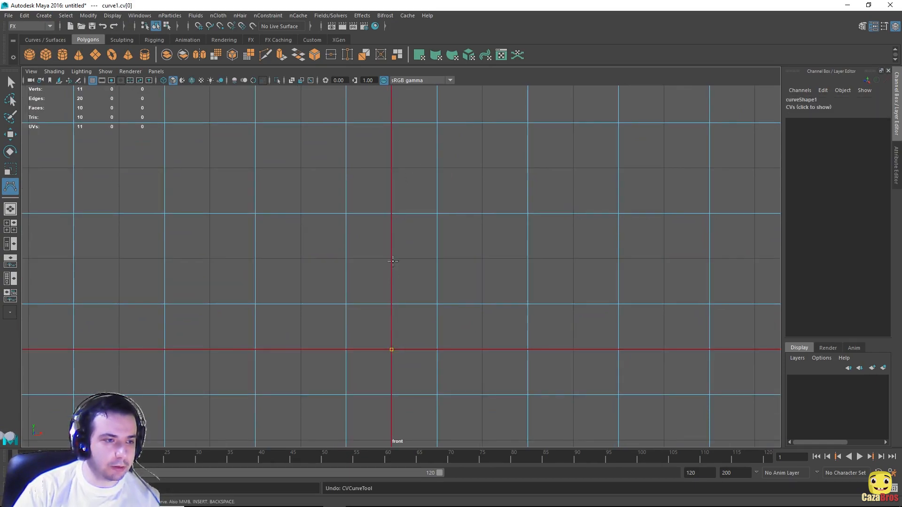
pyautogui.click(391, 258)
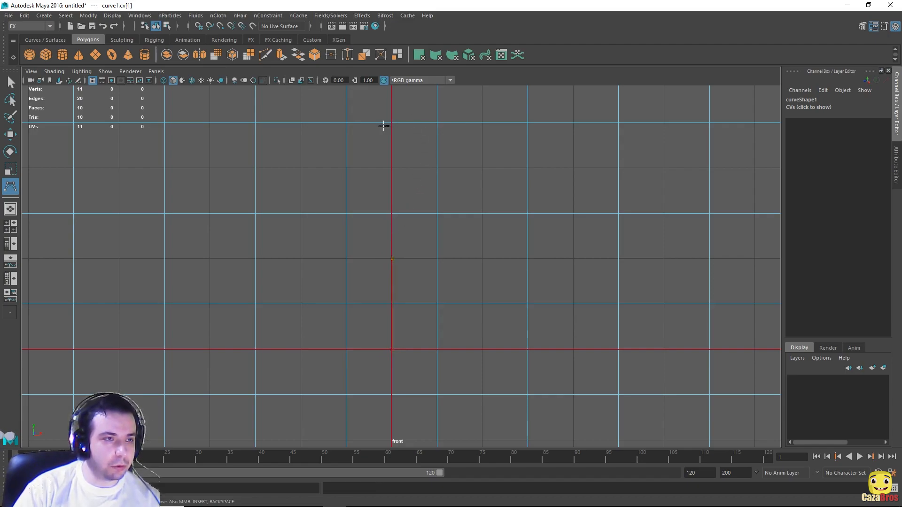
pyautogui.click(436, 123)
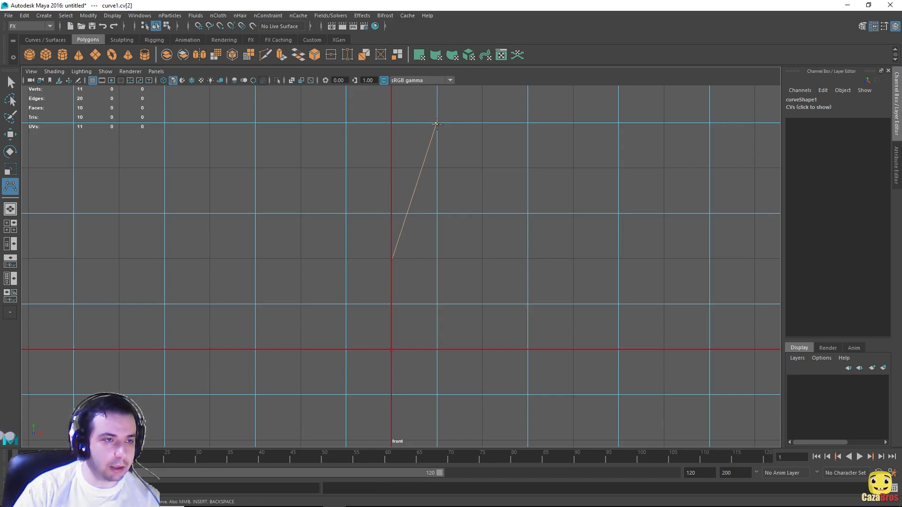
pyautogui.click(436, 122)
pyautogui.moveTo(436, 122)
pyautogui.mouseDown()
pyautogui.moveTo(398, 123)
pyautogui.moveTo(474, 128)
pyautogui.moveTo(370, 117)
pyautogui.moveTo(479, 121)
pyautogui.moveTo(383, 115)
pyautogui.moveTo(455, 122)
pyautogui.moveTo(403, 126)
pyautogui.moveTo(437, 126)
pyautogui.mouseUp()
pyautogui.keyDown('alt'); pyautogui.moveTo(486, 130); pyautogui.dragTo(507, 267, button='middle'); pyautogui.keyUp('alt')
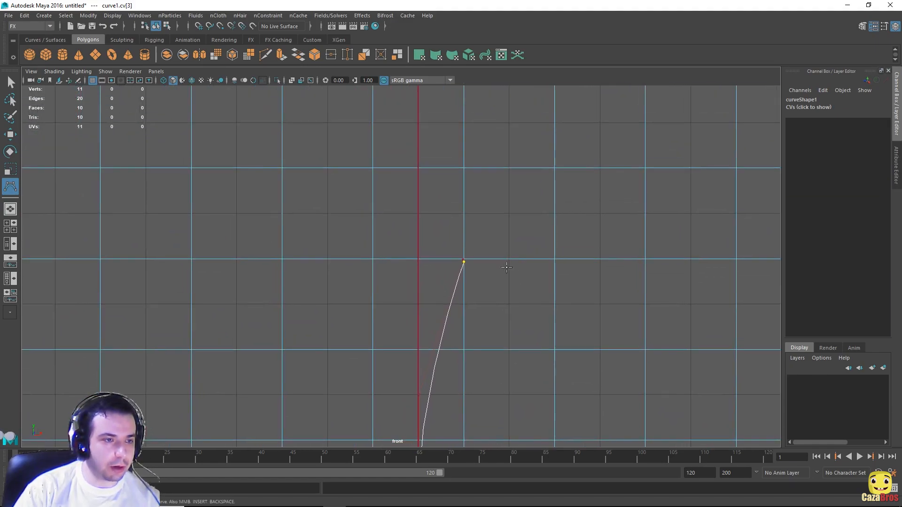
# Step: Add further points zigzagging up and to the left to complete the profile
pyautogui.click(418, 167)
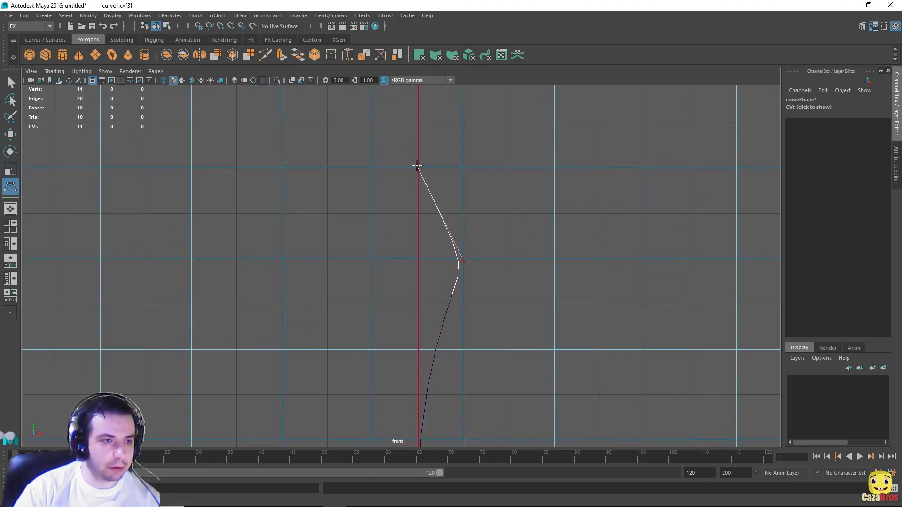
pyautogui.keyDown('alt'); pyautogui.moveTo(484, 143); pyautogui.dragTo(493, 262, button='middle'); pyautogui.keyUp('alt')
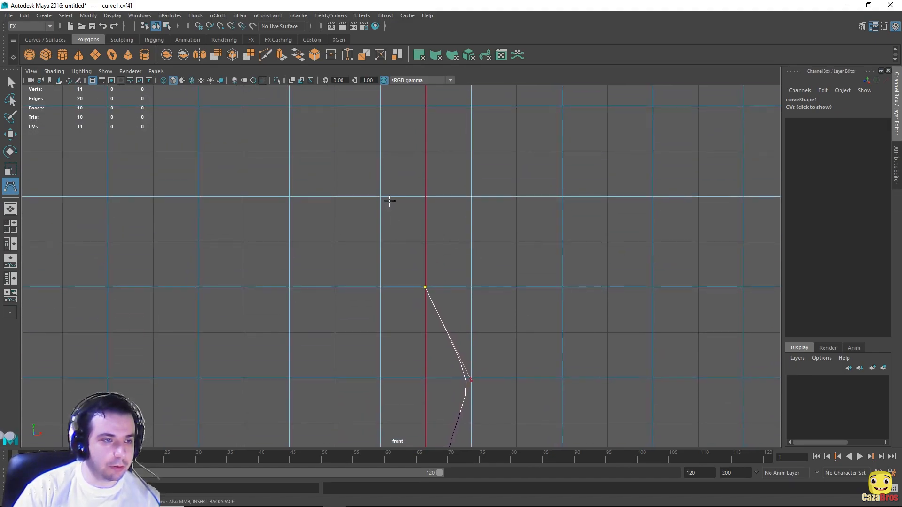
pyautogui.click(381, 197)
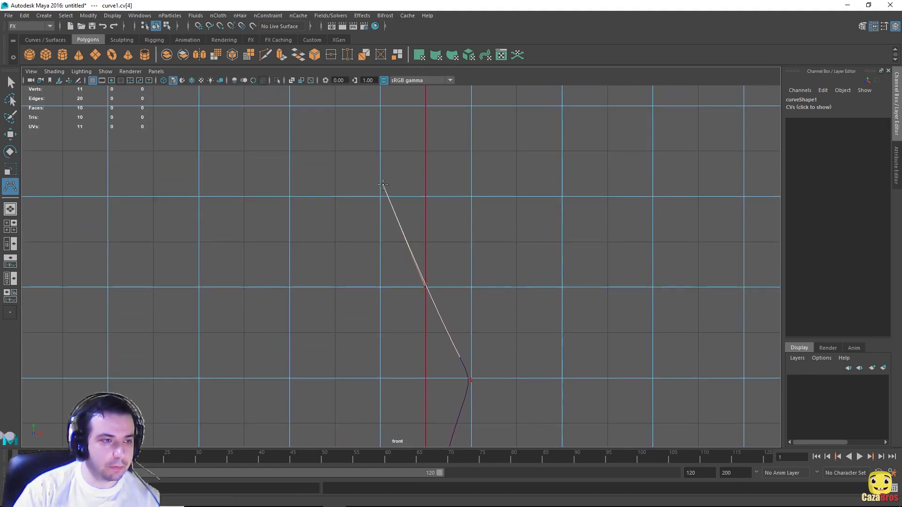
pyautogui.moveTo(381, 197); pyautogui.dragTo(468, 108)
pyautogui.scroll(-3, 478, 223)
pyautogui.keyDown('alt'); pyautogui.moveTo(472, 180); pyautogui.dragTo(519, 295, button='middle'); pyautogui.keyUp('alt')
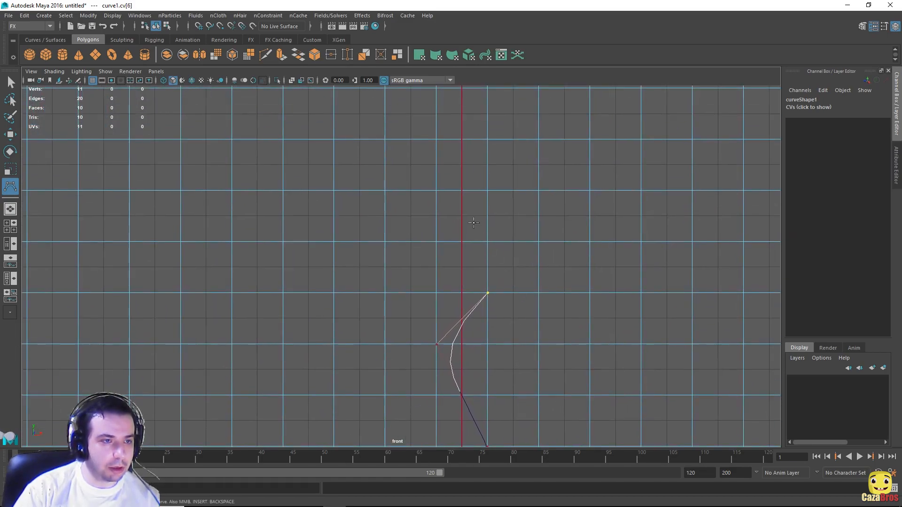
pyautogui.moveTo(441, 192); pyautogui.dragTo(438, 190)
pyautogui.scroll(-3, 522, 346)
pyautogui.keyDown('alt'); pyautogui.moveTo(527, 342); pyautogui.dragTo(509, 281, button='middle'); pyautogui.keyUp('alt')
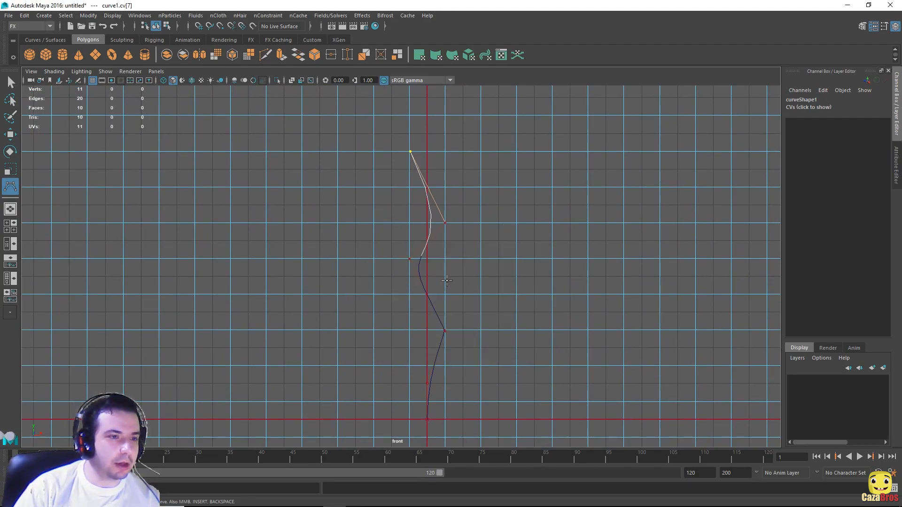
# Step: Finish curve1 and show the side view full-size
pyautogui.press('space')
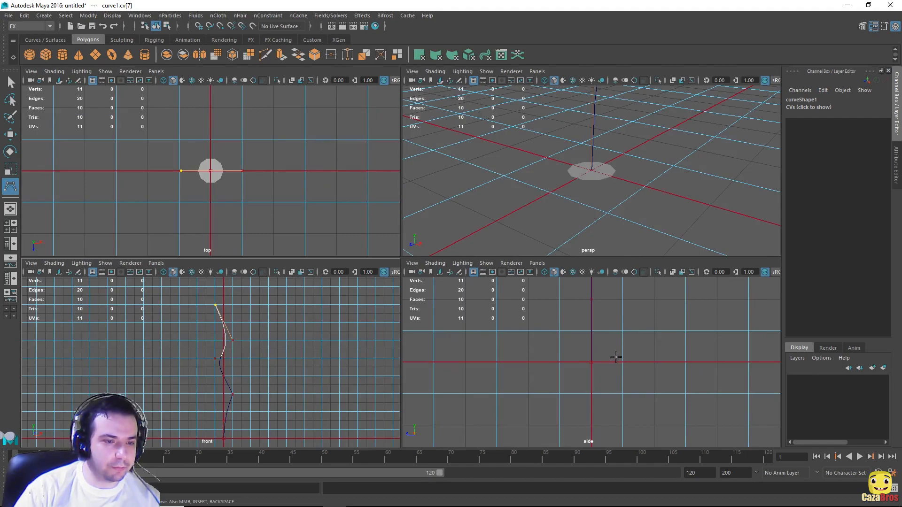
pyautogui.press('space')
pyautogui.scroll(-5, 469, 266)
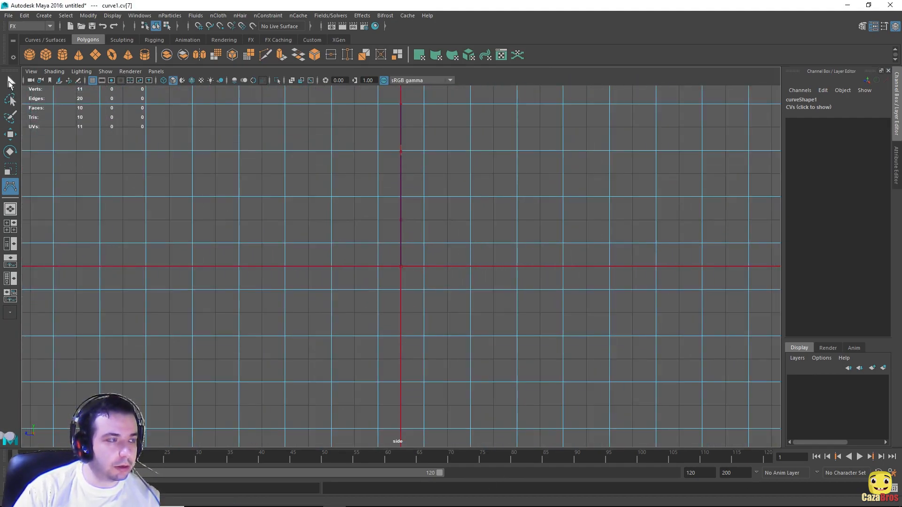
pyautogui.click(10, 84)
# Step: Enter control-vertex mode on curve1 and try moving the bottom CV, then undo it
pyautogui.rightClick(401, 209)
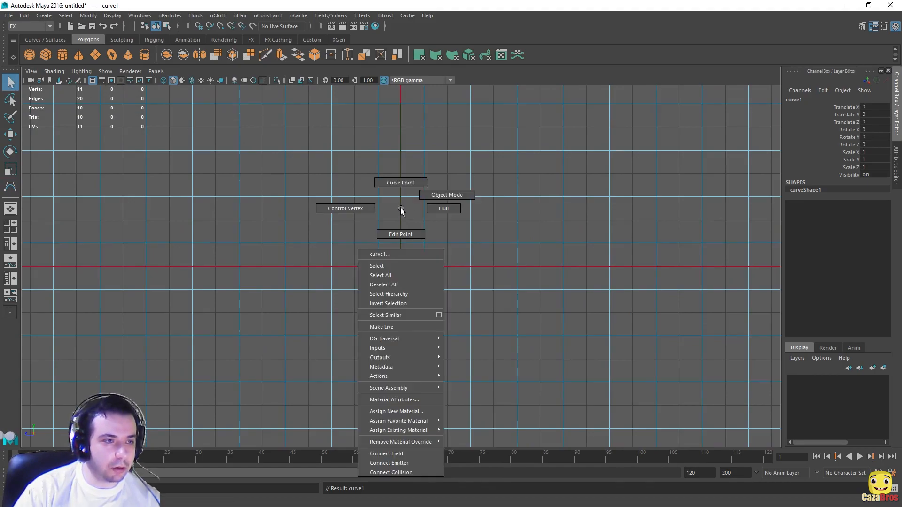
pyautogui.click(363, 208)
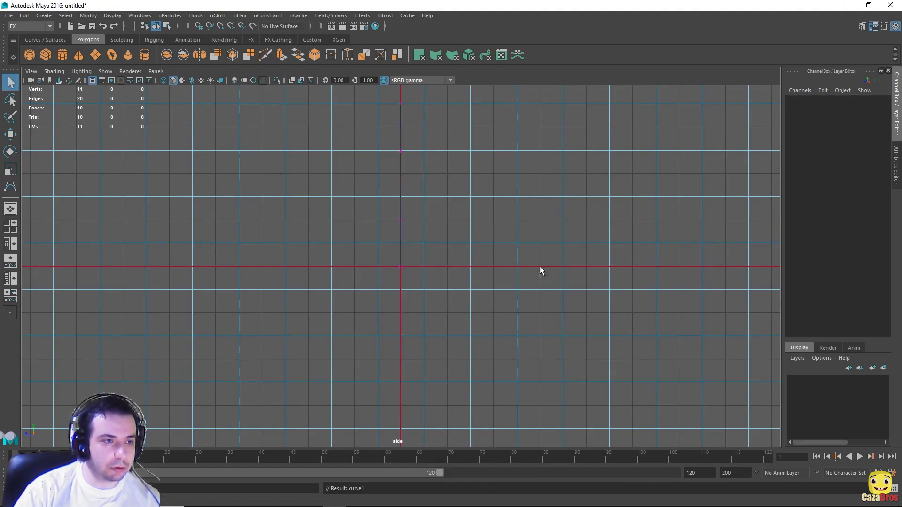
pyautogui.scroll(2, 453, 278)
pyautogui.scroll(2, 484, 343)
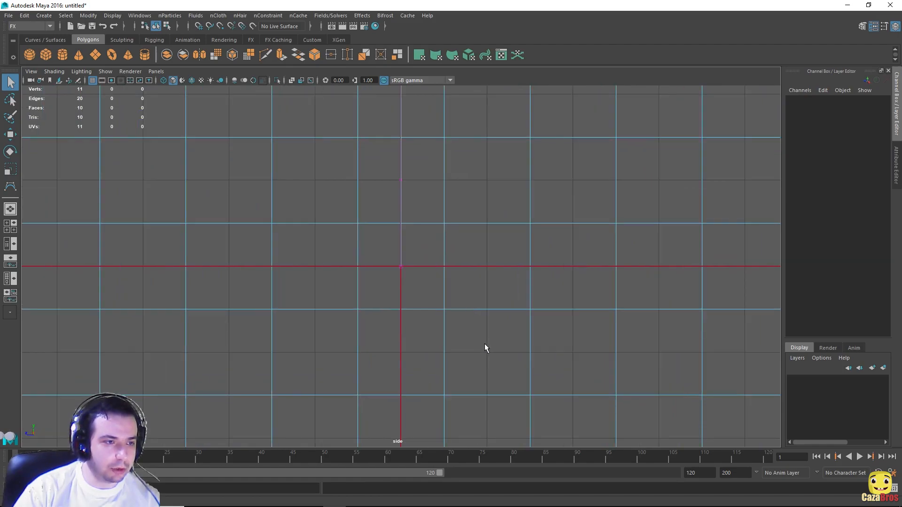
pyautogui.keyDown('alt'); pyautogui.moveTo(437, 272); pyautogui.dragTo(470, 267, button='middle'); pyautogui.keyUp('alt')
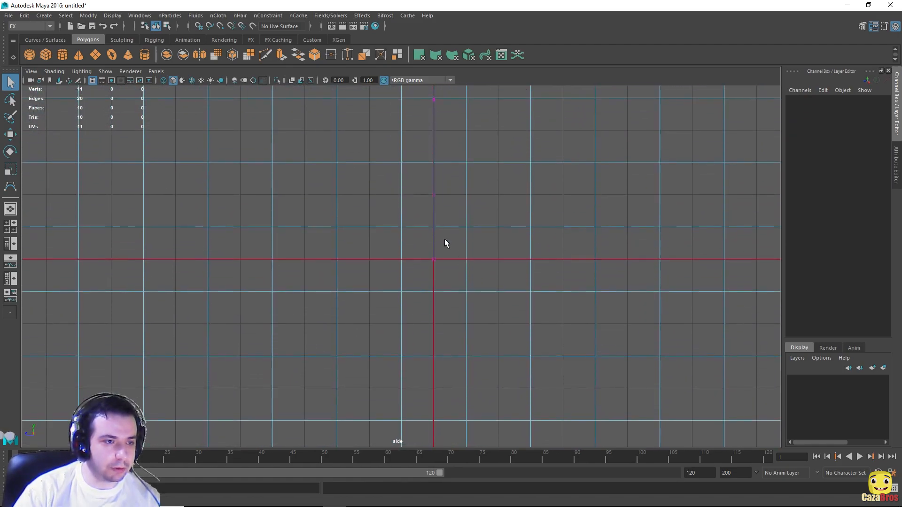
pyautogui.moveTo(410, 243); pyautogui.dragTo(500, 280)
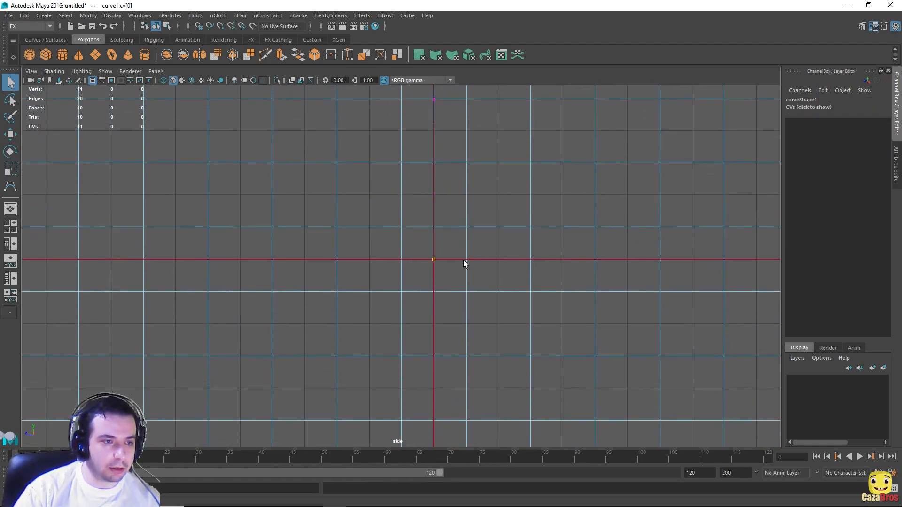
pyautogui.press('w')
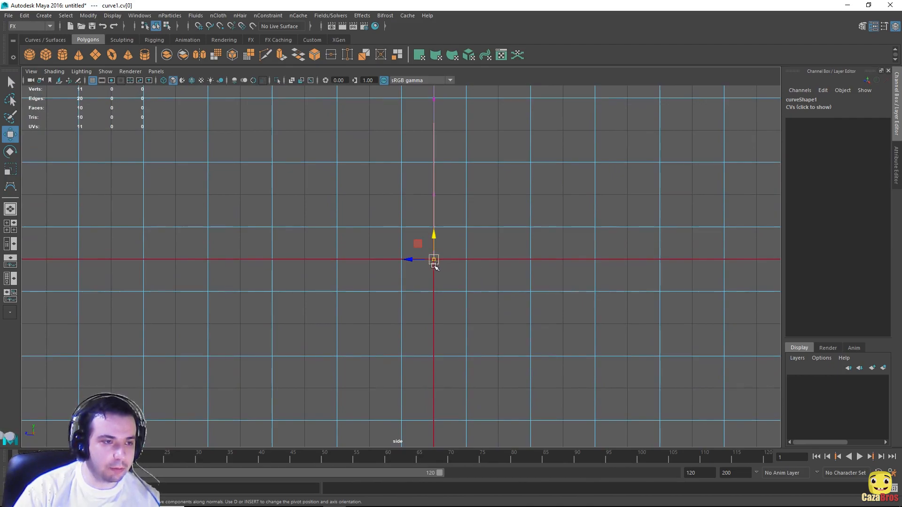
pyautogui.moveTo(409, 258)
pyautogui.mouseDown()
pyautogui.moveTo(417, 260)
pyautogui.moveTo(386, 258)
pyautogui.moveTo(413, 258)
pyautogui.mouseUp()
pyautogui.hotkey('ctrl', 'z')
# Step: Shift the middle and upper CVs sideways to bend the curve in the side view
pyautogui.keyDown('alt'); pyautogui.moveTo(503, 162); pyautogui.dragTo(521, 265, button='middle'); pyautogui.keyUp('alt')
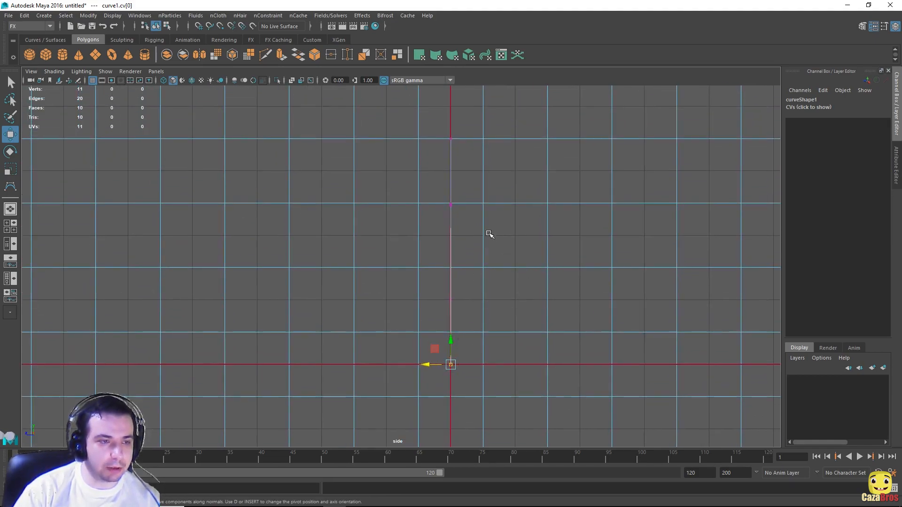
pyautogui.scroll(2, 468, 253)
pyautogui.moveTo(457, 160); pyautogui.dragTo(536, 225)
pyautogui.moveTo(450, 175); pyautogui.dragTo(459, 176)
pyautogui.keyDown('alt'); pyautogui.moveTo(616, 187); pyautogui.dragTo(613, 325, button='middle'); pyautogui.keyUp('alt')
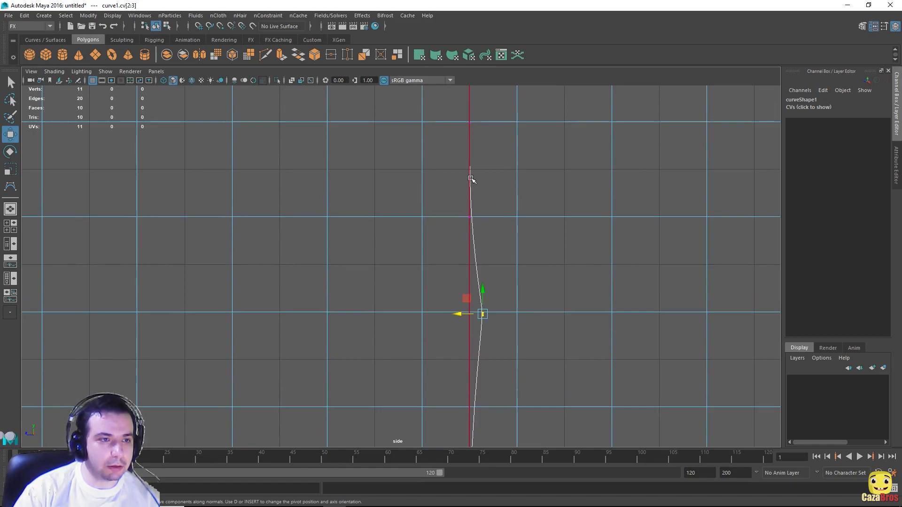
pyautogui.click(459, 163)
pyautogui.moveTo(446, 207); pyautogui.dragTo(431, 219)
pyautogui.keyDown('alt'); pyautogui.moveTo(540, 164); pyautogui.dragTo(542, 315, button='middle'); pyautogui.keyUp('alt')
# Step: Move the CVs near the top left and right to bow the tip, then return to four views
pyautogui.scroll(-1, 543, 315)
pyautogui.moveTo(421, 189); pyautogui.dragTo(522, 238)
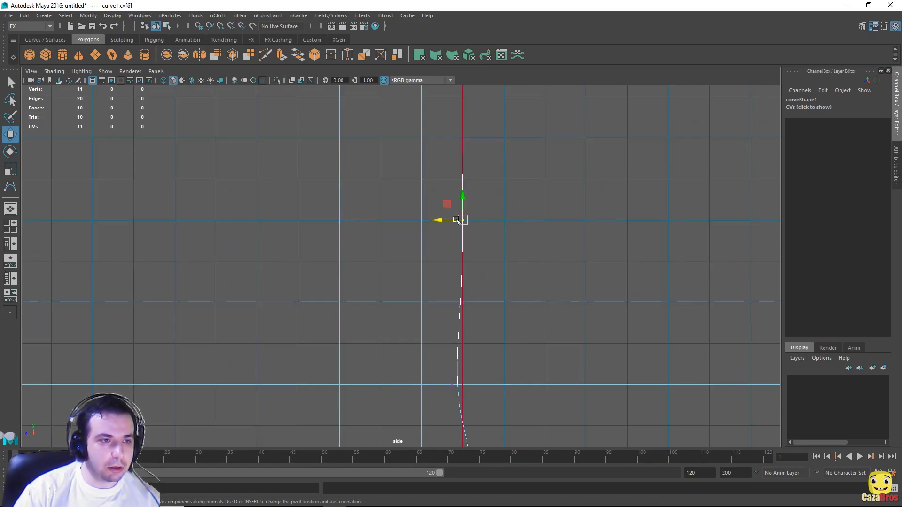
pyautogui.moveTo(440, 220); pyautogui.dragTo(473, 221)
pyautogui.scroll(-1, 517, 225)
pyautogui.keyDown('alt'); pyautogui.moveTo(517, 226); pyautogui.dragTo(536, 274, button='middle'); pyautogui.keyUp('alt')
pyautogui.moveTo(421, 192); pyautogui.dragTo(498, 258)
pyautogui.moveTo(442, 229); pyautogui.dragTo(433, 229)
pyautogui.scroll(-2, 529, 279)
pyautogui.keyDown('alt'); pyautogui.moveTo(500, 230); pyautogui.dragTo(488, 113, button='middle'); pyautogui.keyUp('alt')
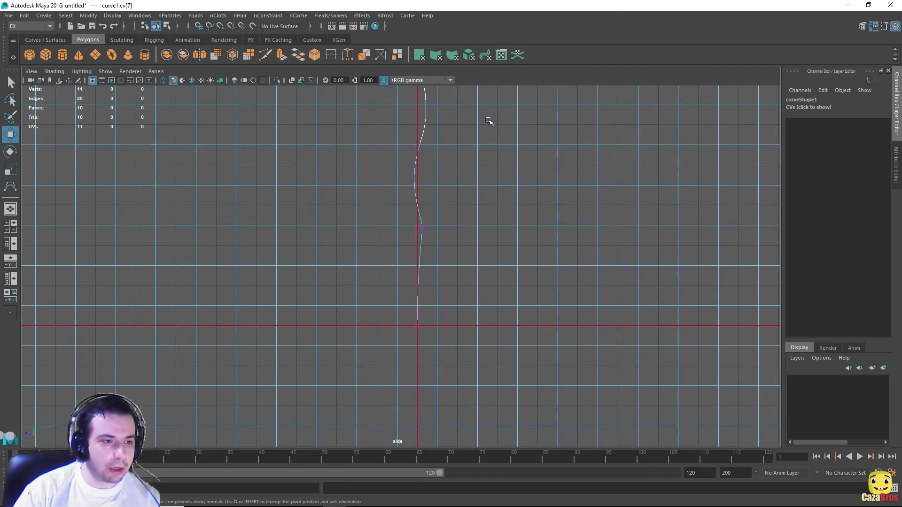
pyautogui.moveTo(390, 275); pyautogui.dragTo(407, 286)
pyautogui.scroll(-1, 554, 197)
pyautogui.keyDown('alt'); pyautogui.moveTo(487, 156); pyautogui.dragTo(498, 273, button='middle'); pyautogui.keyUp('alt')
pyautogui.press('space')
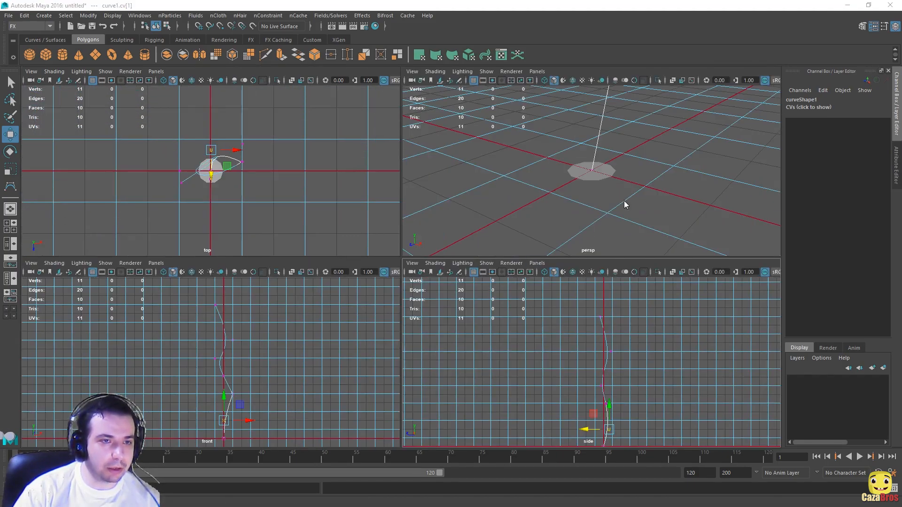
# Step: Maximize the perspective view and orbit around the curve and disc
pyautogui.press('space')
pyautogui.scroll(-10, 458, 181)
pyautogui.keyDown('alt'); pyautogui.moveTo(471, 136); pyautogui.dragTo(476, 154, button='middle'); pyautogui.keyUp('alt')
pyautogui.scroll(5, 476, 154)
pyautogui.keyDown('alt'); pyautogui.moveTo(513, 241); pyautogui.dragTo(426, 192); pyautogui.keyUp('alt')
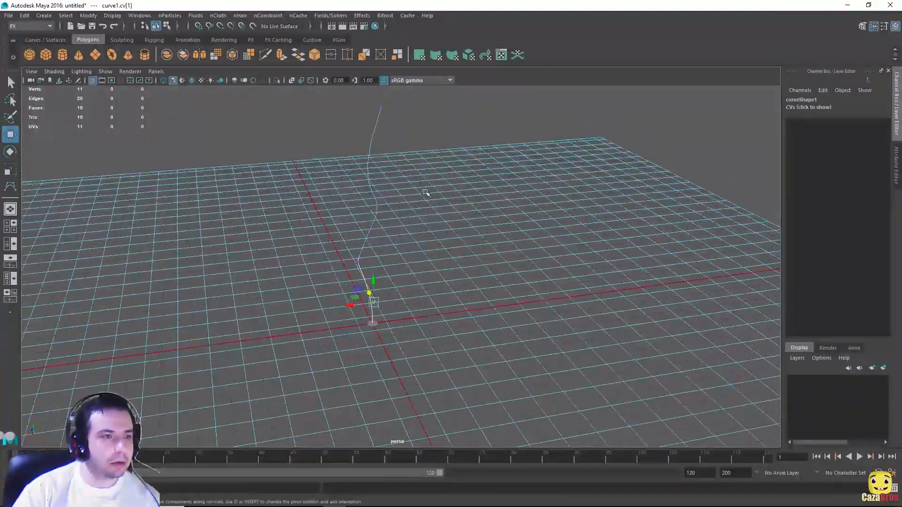
pyautogui.keyDown('alt'); pyautogui.moveTo(455, 136); pyautogui.dragTo(628, 232); pyautogui.keyUp('alt')
pyautogui.keyDown('alt'); pyautogui.moveTo(568, 280); pyautogui.dragTo(417, 277); pyautogui.keyUp('alt')
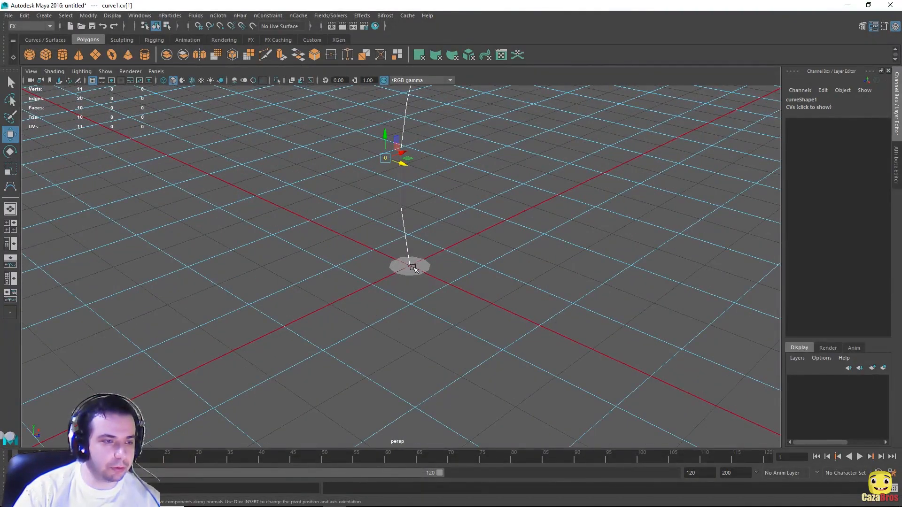
# Step: Select all ten faces of the flat cylinder disc
pyautogui.click(412, 270)
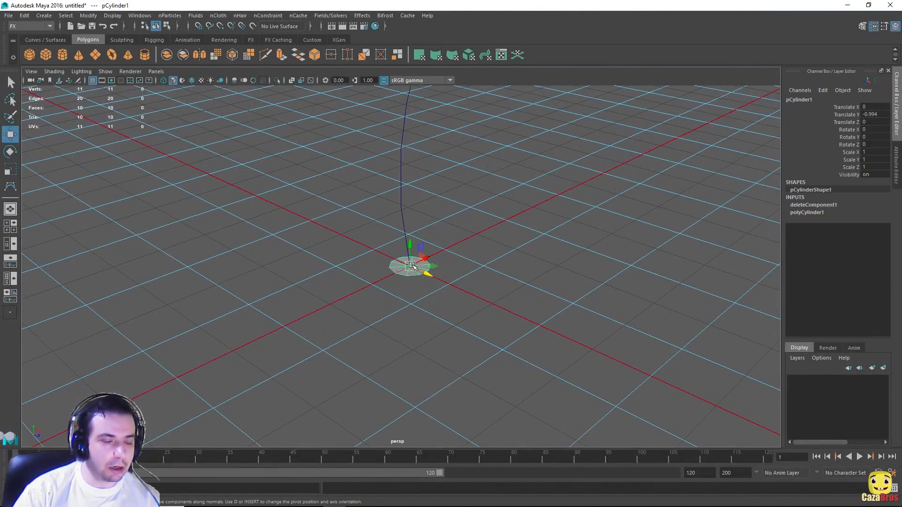
pyautogui.keyDown('alt'); pyautogui.moveTo(470, 214); pyautogui.dragTo(497, 224); pyautogui.keyUp('alt')
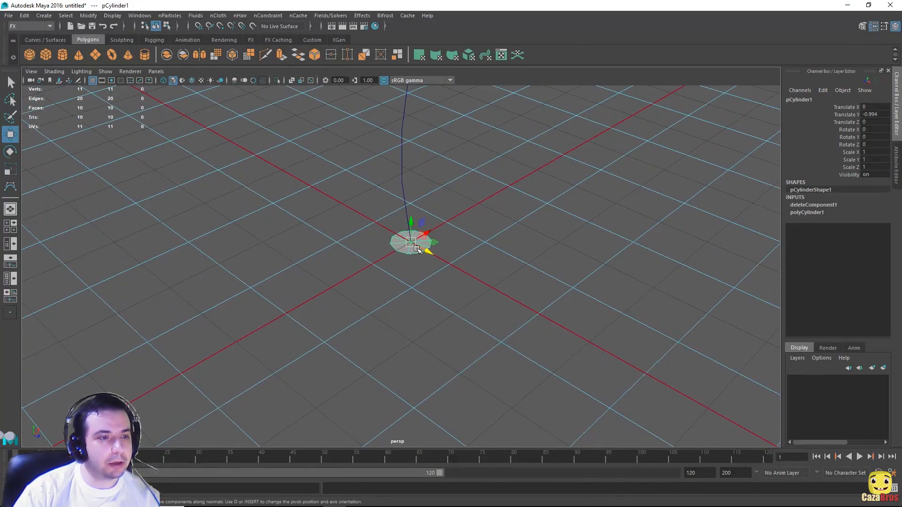
pyautogui.moveTo(405, 249); pyautogui.dragTo(410, 234, button='right')
pyautogui.click(414, 242)
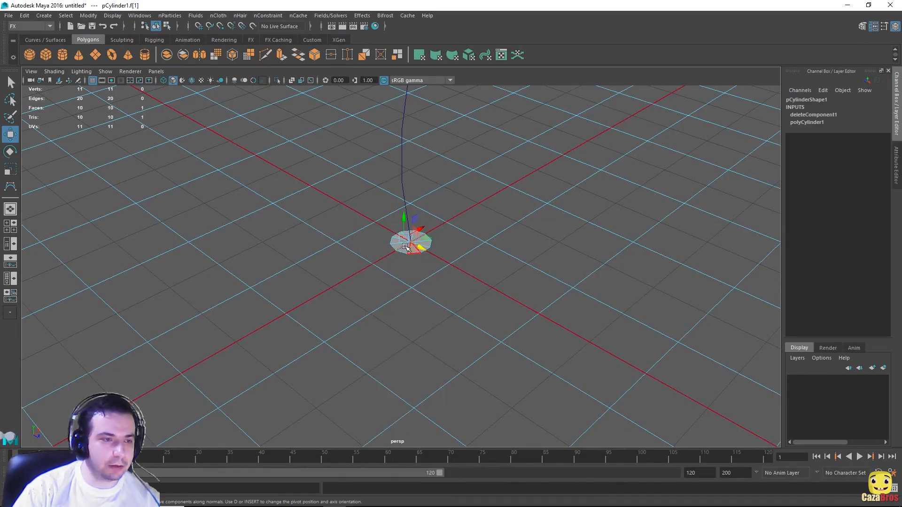
pyautogui.moveTo(358, 220); pyautogui.dragTo(464, 278)
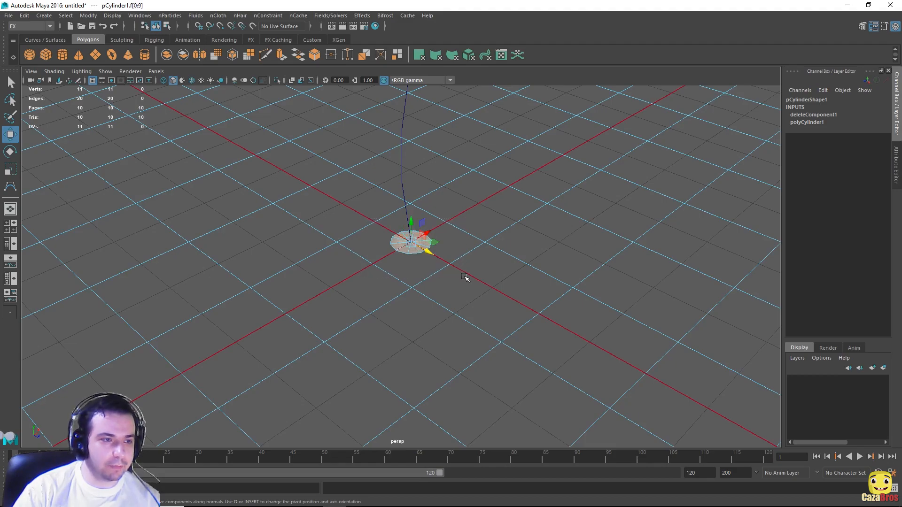
# Step: Add curve1 to the face selection and reframe the view low
pyautogui.keyDown('alt'); pyautogui.moveTo(497, 162); pyautogui.dragTo(537, 240, button='middle'); pyautogui.keyUp('alt')
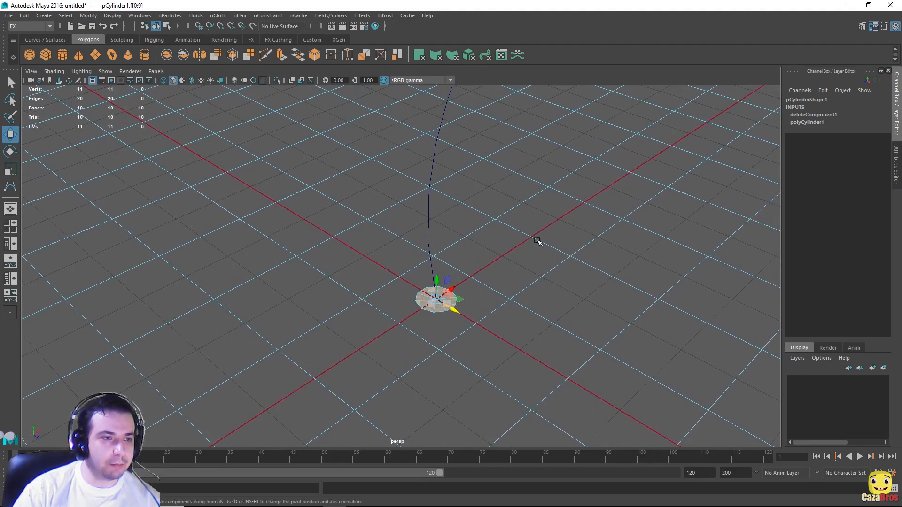
pyautogui.moveTo(381, 128); pyautogui.dragTo(524, 198)
pyautogui.keyDown('alt'); pyautogui.moveTo(535, 162); pyautogui.dragTo(517, 141); pyautogui.keyUp('alt')
pyautogui.keyDown('alt'); pyautogui.moveTo(447, 187); pyautogui.dragTo(503, 196); pyautogui.keyUp('alt')
pyautogui.keyDown('alt'); pyautogui.moveTo(504, 129); pyautogui.dragTo(511, 209, button='middle'); pyautogui.keyUp('alt')
pyautogui.scroll(-3, 510, 208)
pyautogui.keyDown('alt'); pyautogui.moveTo(501, 175); pyautogui.dragTo(506, 205, button='middle'); pyautogui.keyUp('alt')
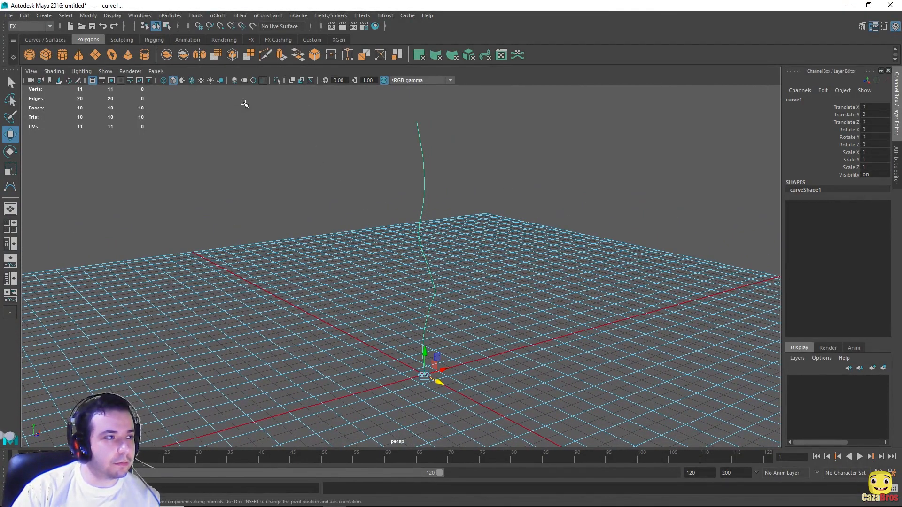
# Step: Extrude the selected disc faces along the curve with Edit Mesh > Extrude
pyautogui.click(46, 27)
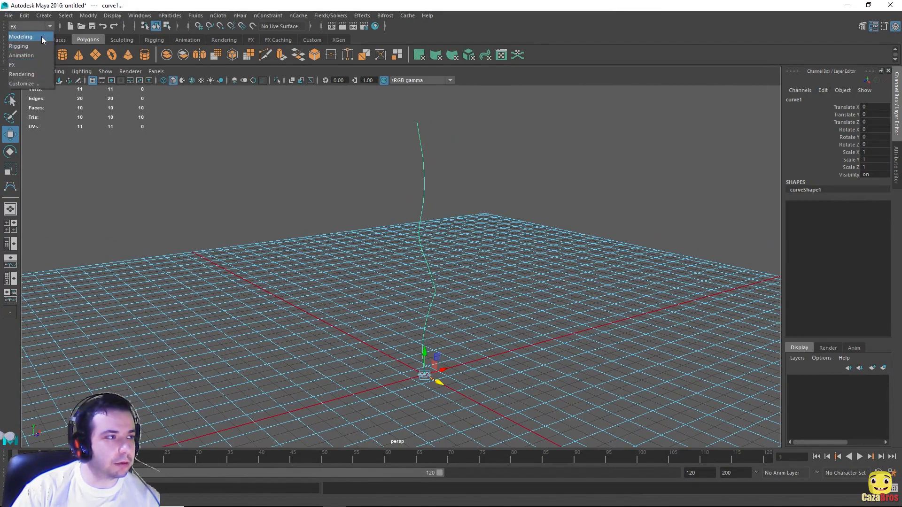
pyautogui.click(41, 36)
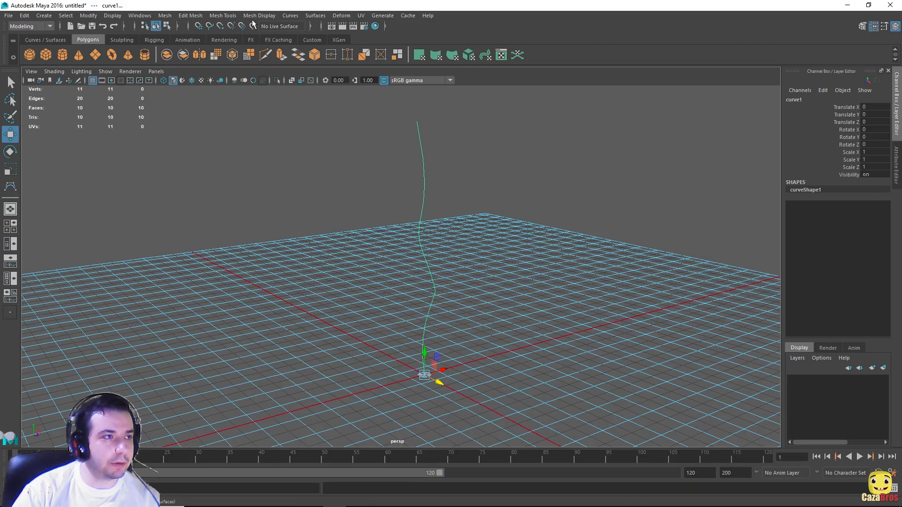
pyautogui.click(200, 17)
pyautogui.click(193, 15)
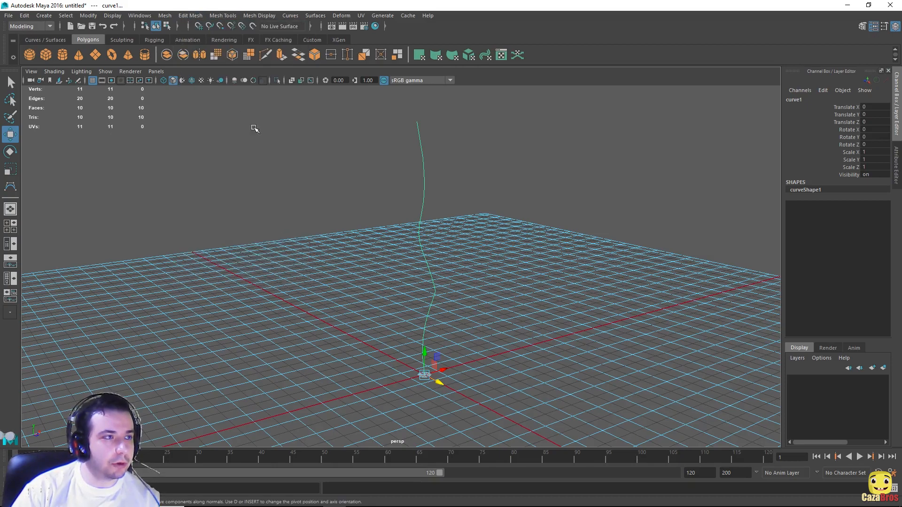
pyautogui.click(191, 16)
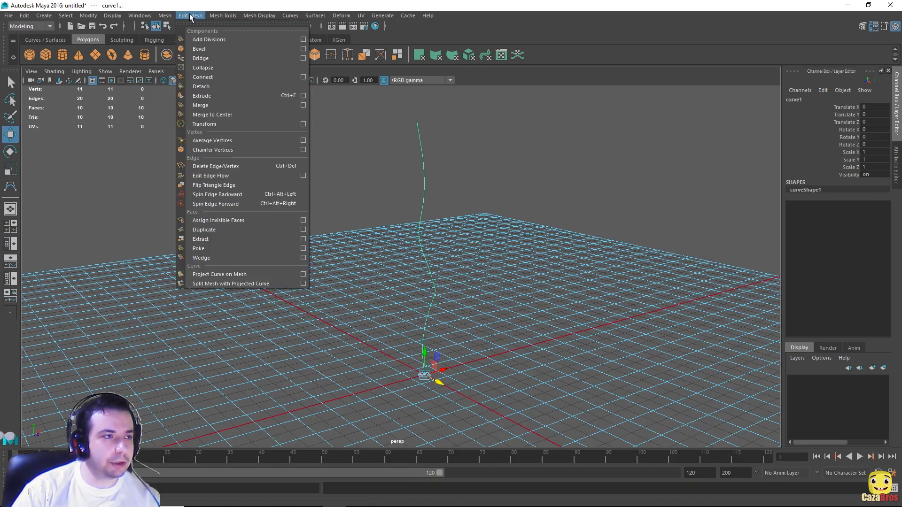
pyautogui.click(208, 96)
# Step: Set the extrusion's Divisions to 22 and Twist to 84.798
pyautogui.keyDown('alt'); pyautogui.moveTo(522, 227); pyautogui.dragTo(397, 209); pyautogui.keyUp('alt')
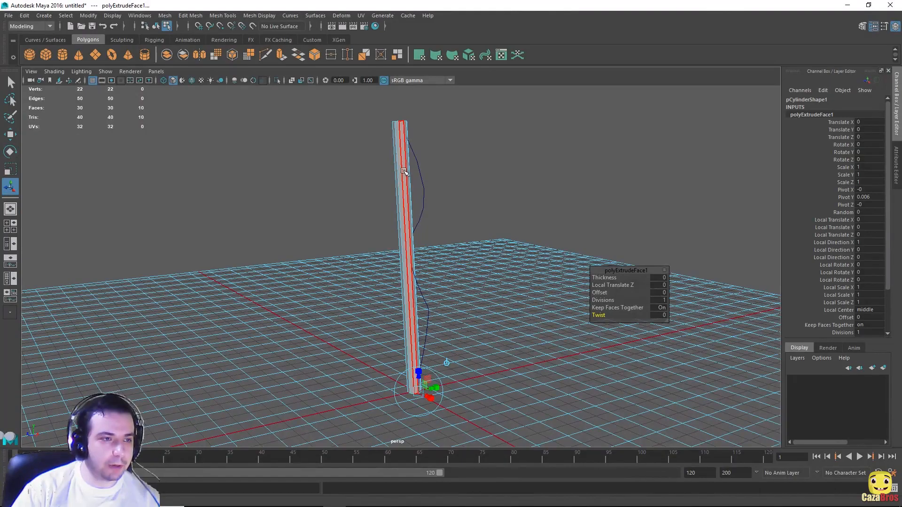
pyautogui.keyDown('alt'); pyautogui.moveTo(498, 176); pyautogui.dragTo(513, 172); pyautogui.keyUp('alt')
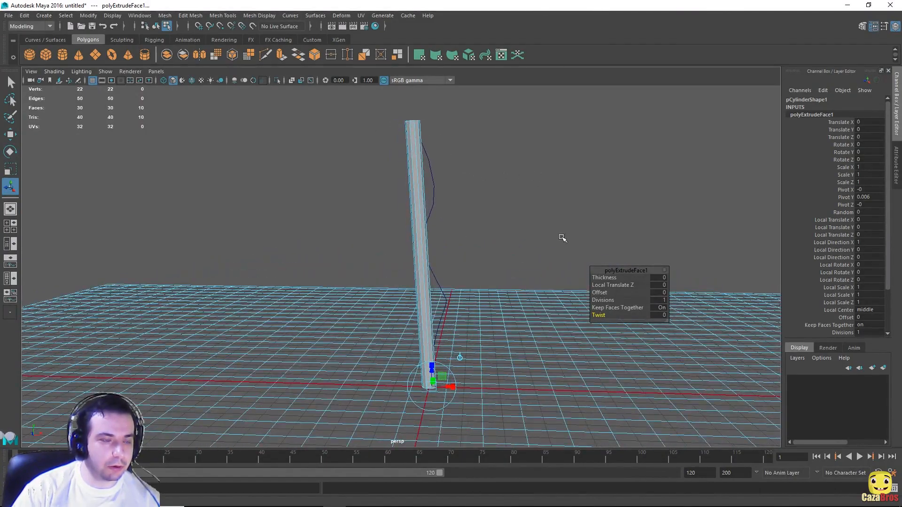
pyautogui.keyDown('alt'); pyautogui.moveTo(563, 238); pyautogui.dragTo(480, 275); pyautogui.keyUp('alt')
pyautogui.scroll(4, 480, 276)
pyautogui.scroll(-4, 447, 164)
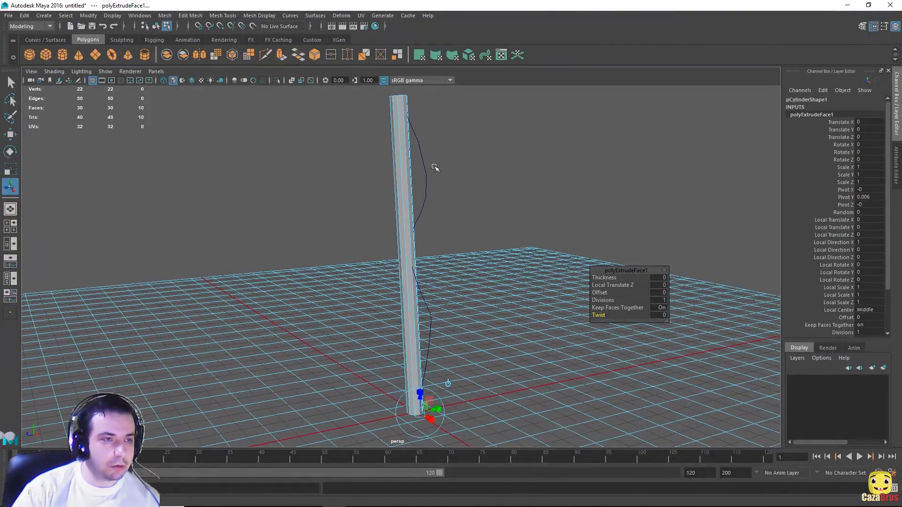
pyautogui.keyDown('alt'); pyautogui.moveTo(458, 250); pyautogui.dragTo(527, 233); pyautogui.keyUp('alt')
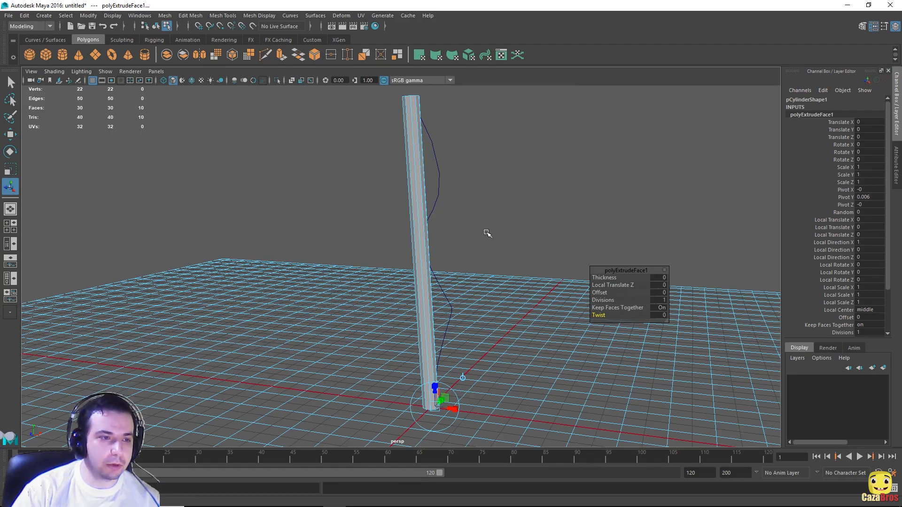
pyautogui.keyDown('alt'); pyautogui.moveTo(487, 233); pyautogui.dragTo(489, 226); pyautogui.keyUp('alt')
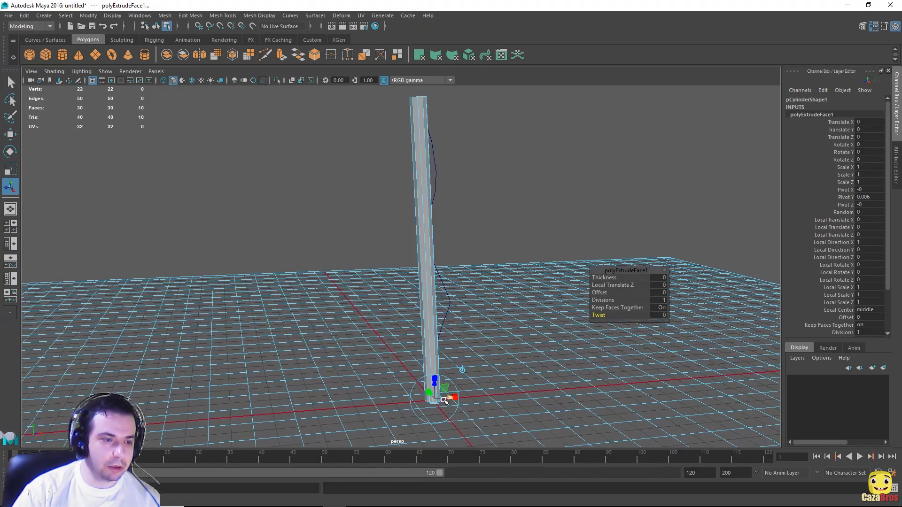
pyautogui.keyDown('alt'); pyautogui.moveTo(451, 125); pyautogui.dragTo(510, 205); pyautogui.keyUp('alt')
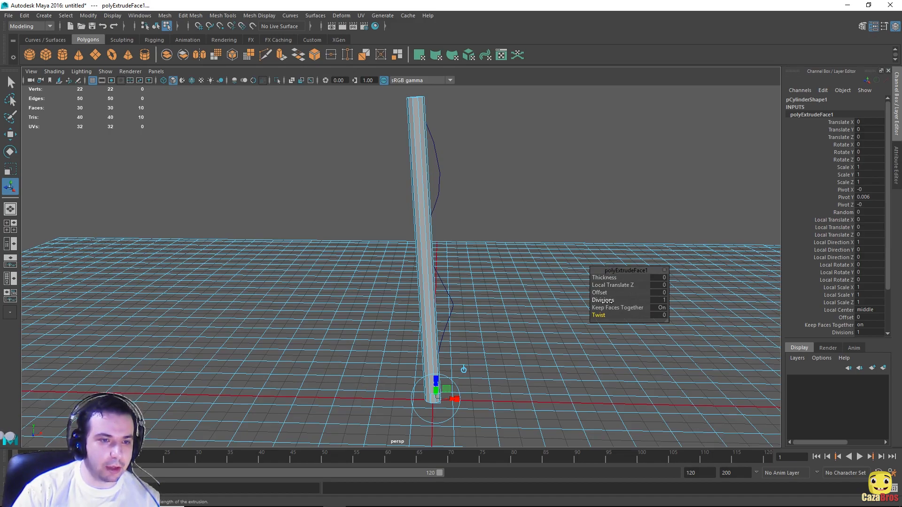
pyautogui.moveTo(603, 300); pyautogui.dragTo(699, 293)
pyautogui.keyDown('alt'); pyautogui.moveTo(505, 170); pyautogui.dragTo(457, 175); pyautogui.keyUp('alt')
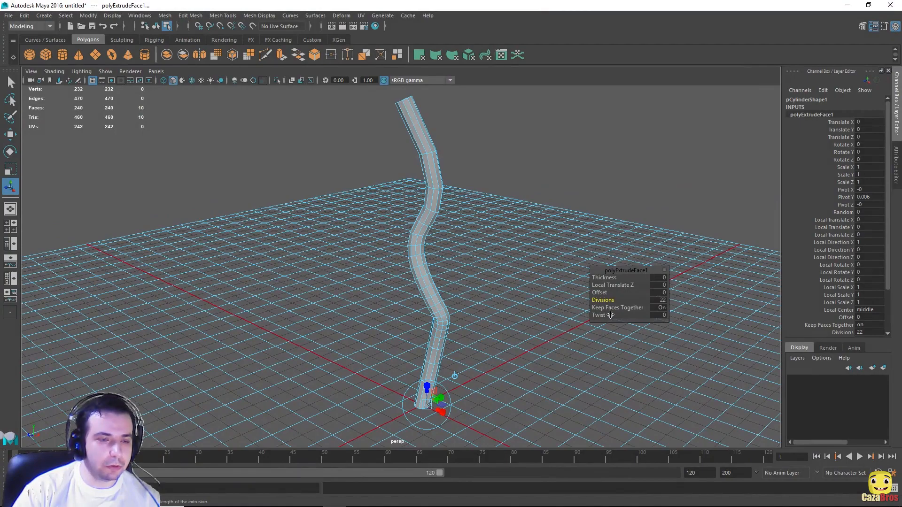
pyautogui.moveTo(599, 316)
pyautogui.mouseDown()
pyautogui.moveTo(627, 312)
pyautogui.moveTo(606, 324)
pyautogui.mouseUp()
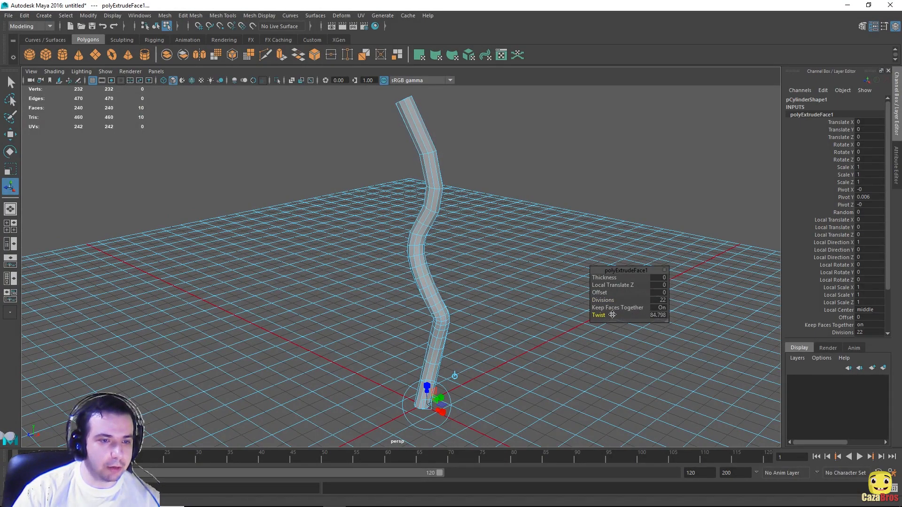
pyautogui.click(665, 272)
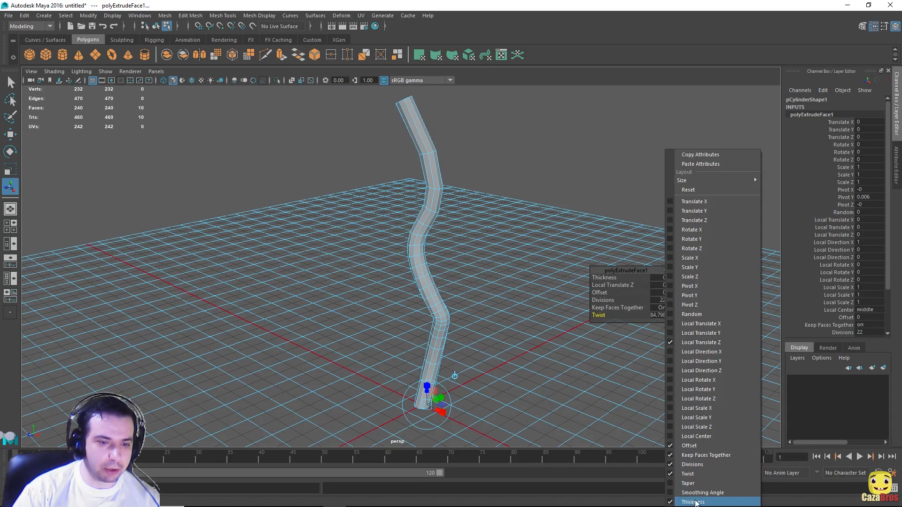
pyautogui.click(626, 271)
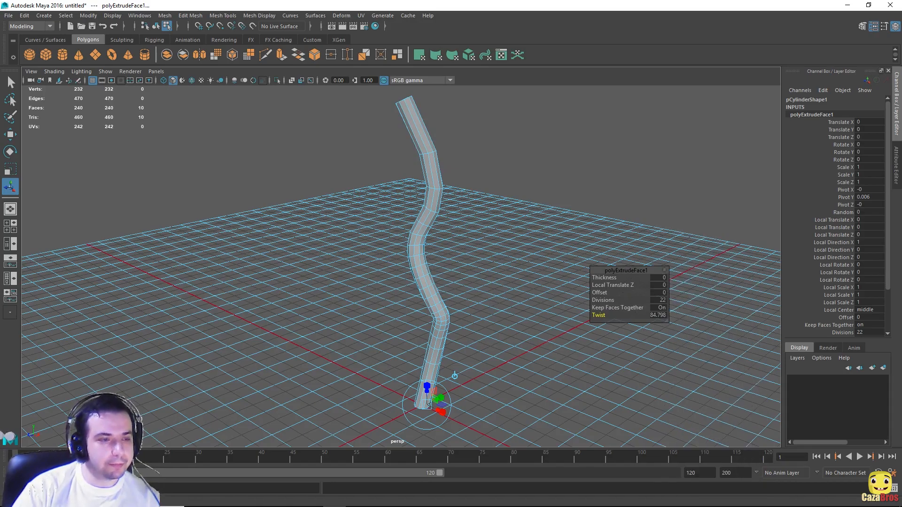
pyautogui.click(519, 212)
pyautogui.moveTo(560, 199)
pyautogui.keyDown('alt'); pyautogui.mouseDown()
pyautogui.moveTo(396, 188)
pyautogui.moveTo(574, 195)
pyautogui.mouseUp(); pyautogui.keyUp('alt')
pyautogui.scroll(2, 496, 197)
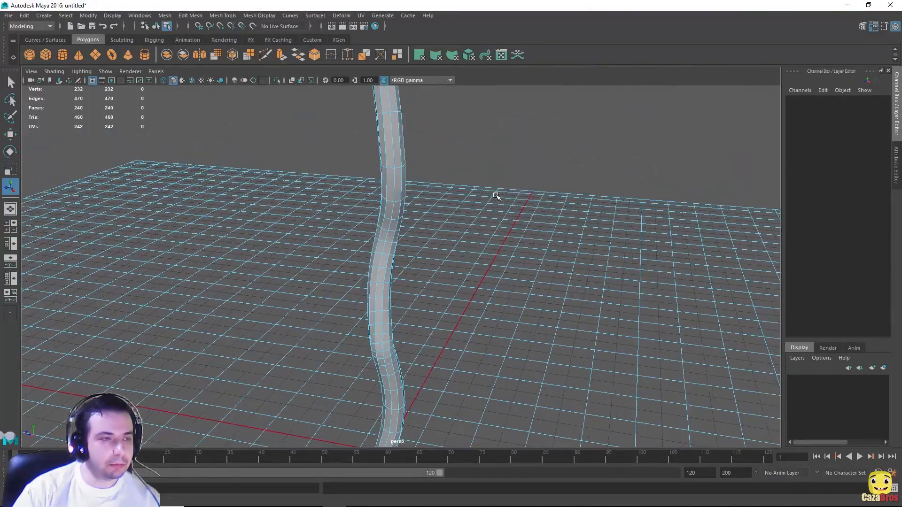
pyautogui.keyDown('alt'); pyautogui.moveTo(418, 151); pyautogui.dragTo(562, 174, button='middle'); pyautogui.keyUp('alt')
pyautogui.scroll(-3, 578, 175)
pyautogui.keyDown('alt'); pyautogui.moveTo(596, 175); pyautogui.dragTo(562, 281); pyautogui.keyUp('alt')
pyautogui.scroll(1, 554, 246)
pyautogui.scroll(2, 554, 248)
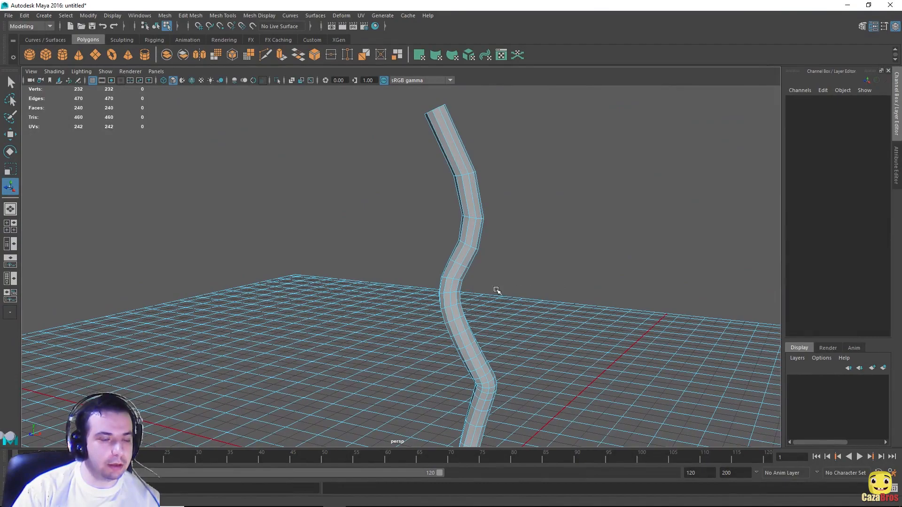
pyautogui.scroll(-5, 550, 157)
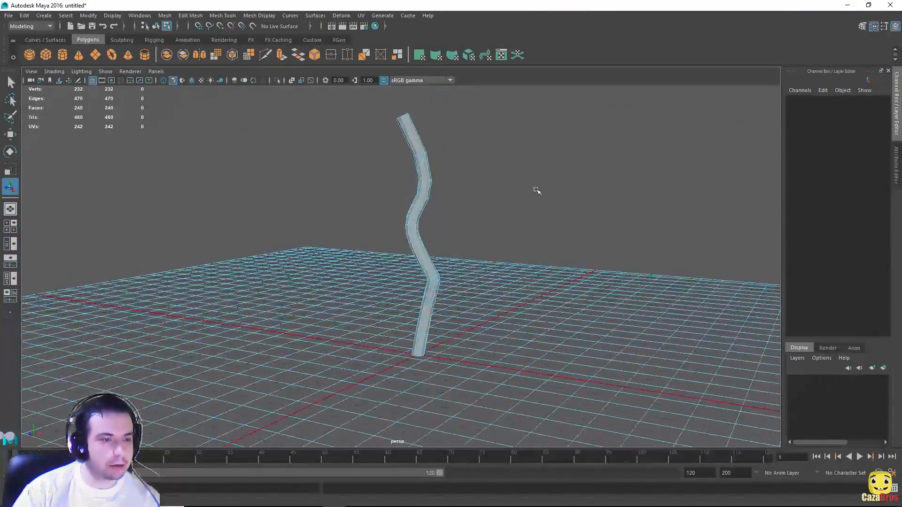
pyautogui.scroll(2, 433, 230)
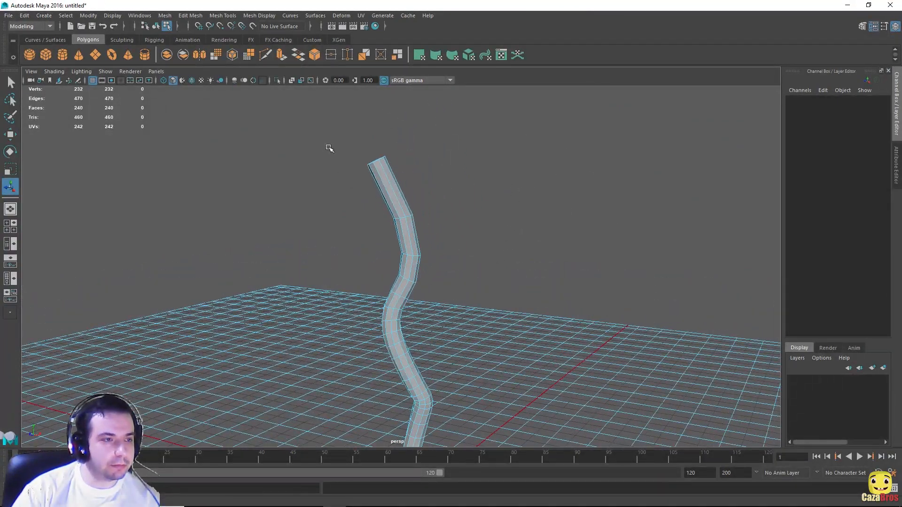
pyautogui.keyDown('alt'); pyautogui.moveTo(537, 332); pyautogui.dragTo(531, 171, button='middle'); pyautogui.keyUp('alt')
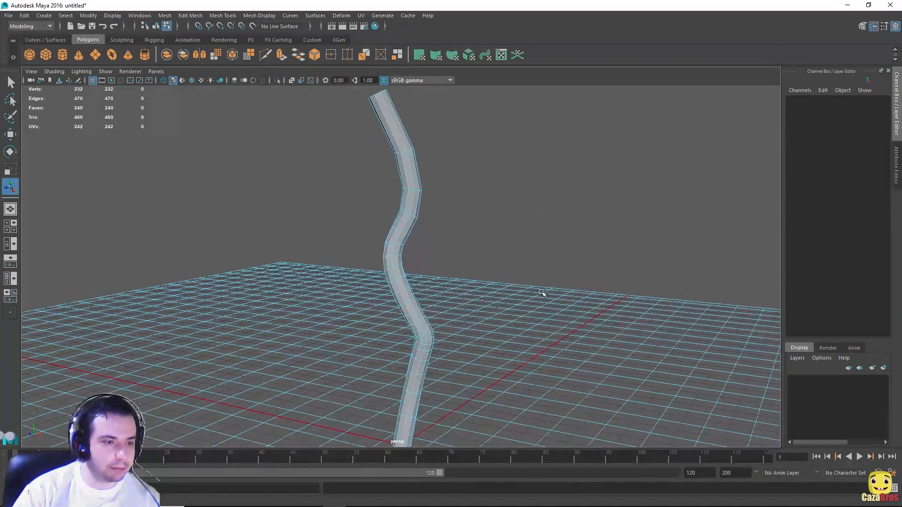
pyautogui.keyDown('alt'); pyautogui.moveTo(540, 294); pyautogui.dragTo(535, 188, button='middle'); pyautogui.keyUp('alt')
pyautogui.keyDown('alt'); pyautogui.moveTo(518, 135); pyautogui.dragTo(475, 221, button='middle'); pyautogui.keyUp('alt')
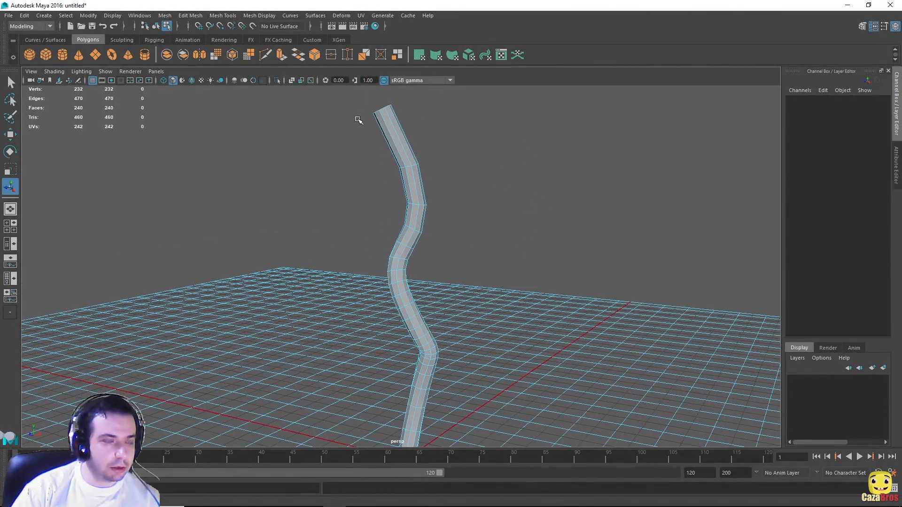
pyautogui.moveTo(450, 187); pyautogui.dragTo(413, 182, button='right')
# Step: Switch the tube to face mode and box-select faces along its length
pyautogui.rightClick(402, 148)
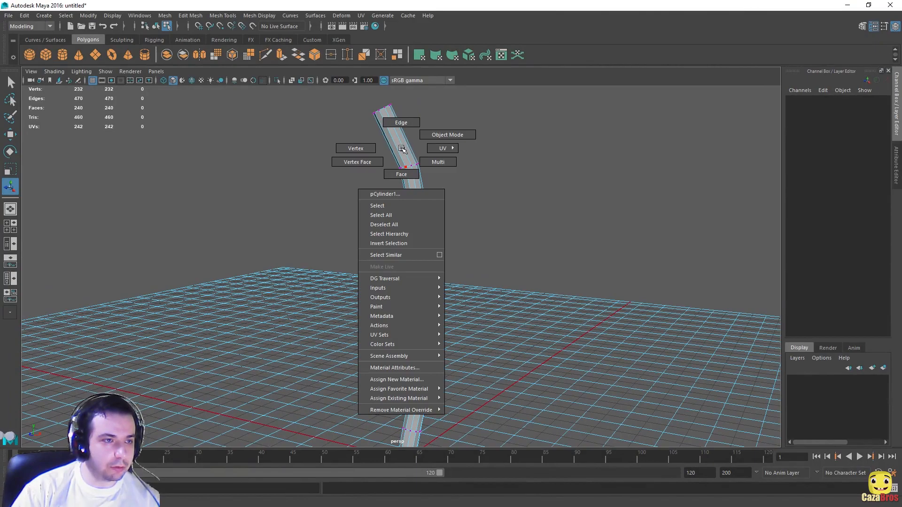
pyautogui.click(401, 174)
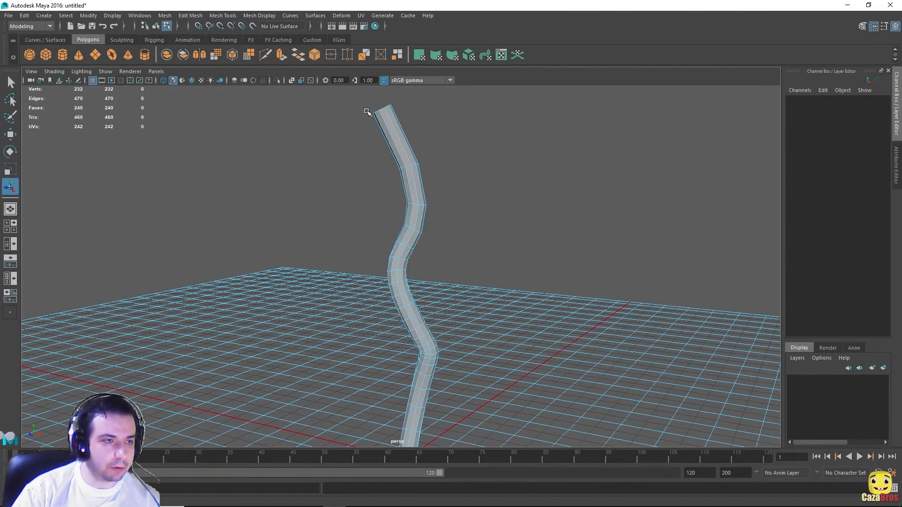
pyautogui.keyDown('alt'); pyautogui.moveTo(461, 122); pyautogui.dragTo(530, 188); pyautogui.keyUp('alt')
pyautogui.moveTo(367, 256); pyautogui.dragTo(312, 113)
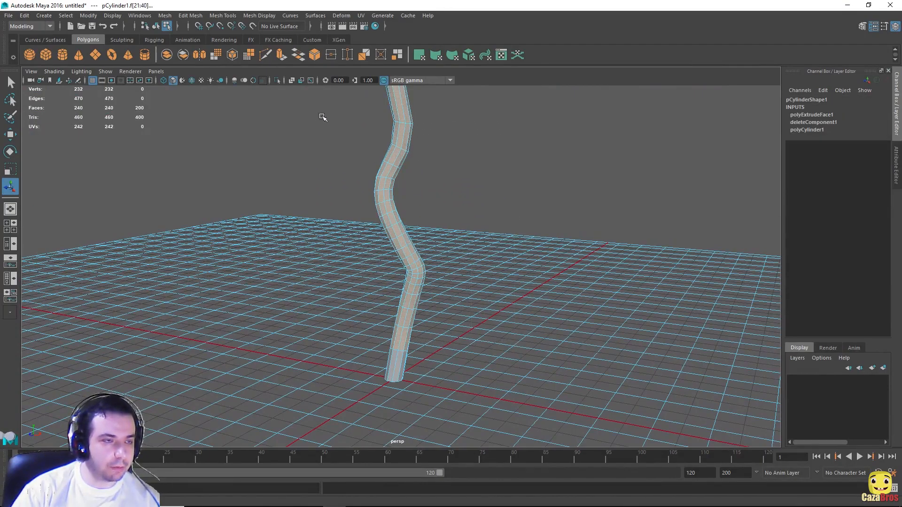
pyautogui.scroll(-2, 479, 175)
pyautogui.scroll(-2, 480, 175)
pyautogui.moveTo(471, 302); pyautogui.dragTo(358, 197)
pyautogui.keyDown('shift'); pyautogui.moveTo(472, 305); pyautogui.dragTo(314, 123); pyautogui.keyUp('shift')
pyautogui.scroll(2, 415, 329)
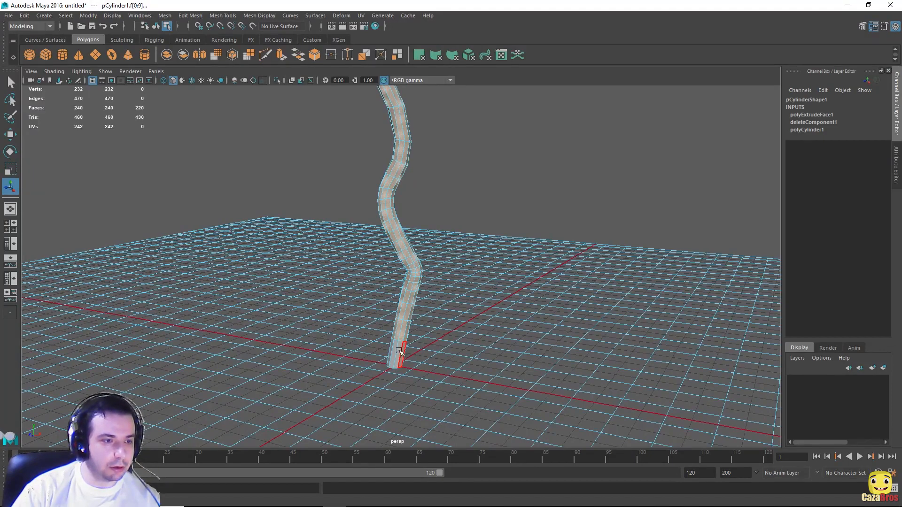
pyautogui.keyDown('alt'); pyautogui.moveTo(482, 196); pyautogui.dragTo(495, 265); pyautogui.keyUp('alt')
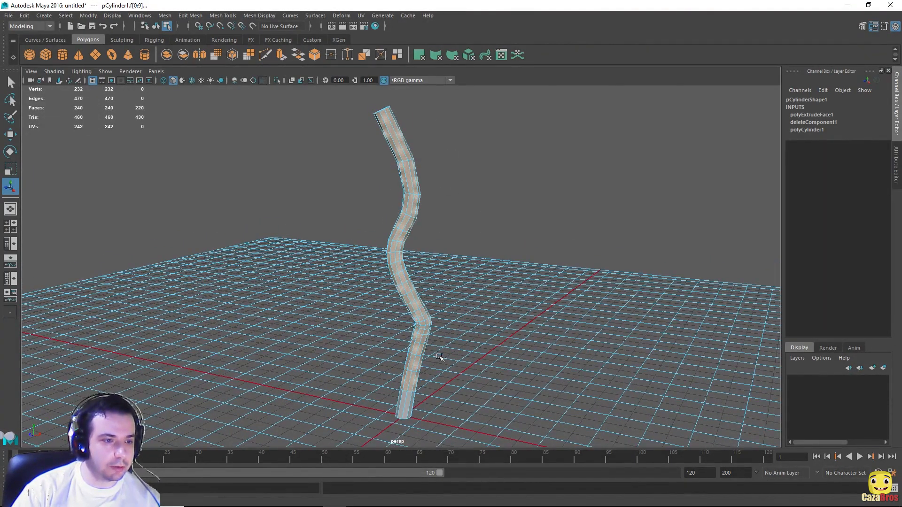
# Step: Scale the selected faces down uniformly, then undo that scale
pyautogui.press('r')
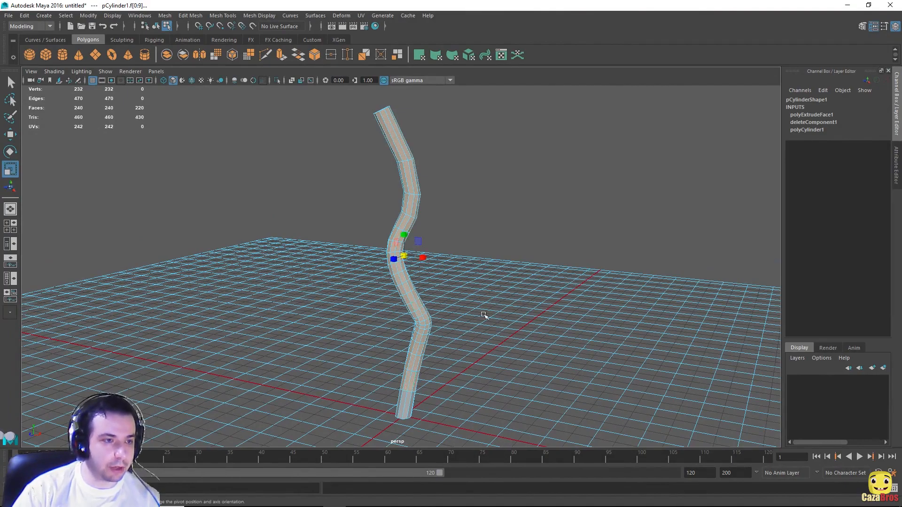
pyautogui.click(404, 256)
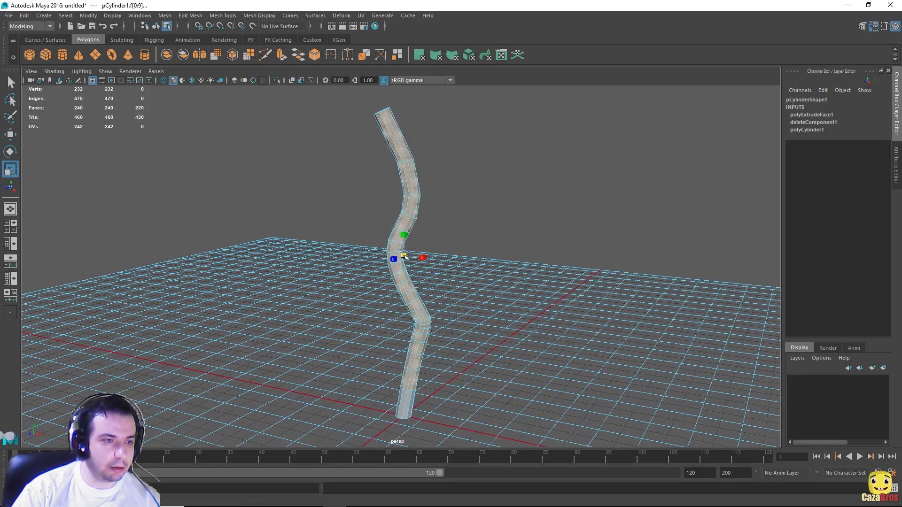
pyautogui.moveTo(405, 257); pyautogui.dragTo(382, 255)
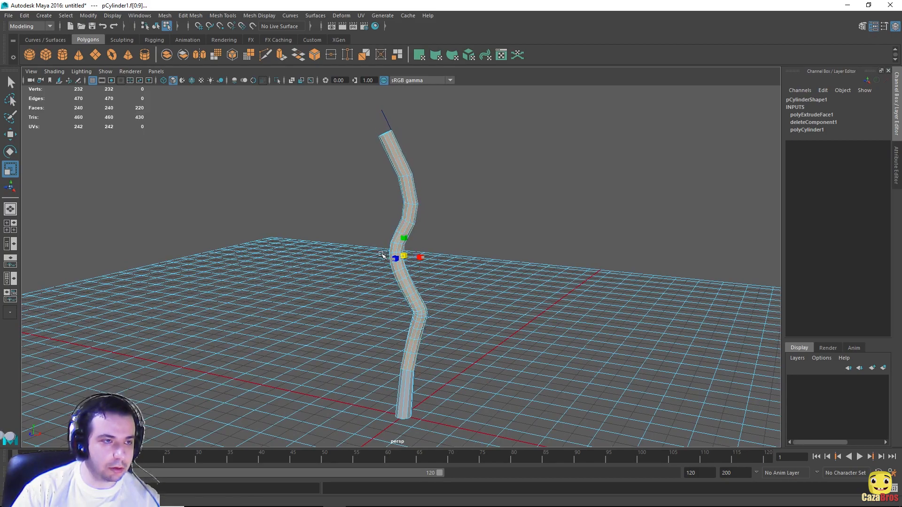
pyautogui.hotkey('ctrl', 'z')
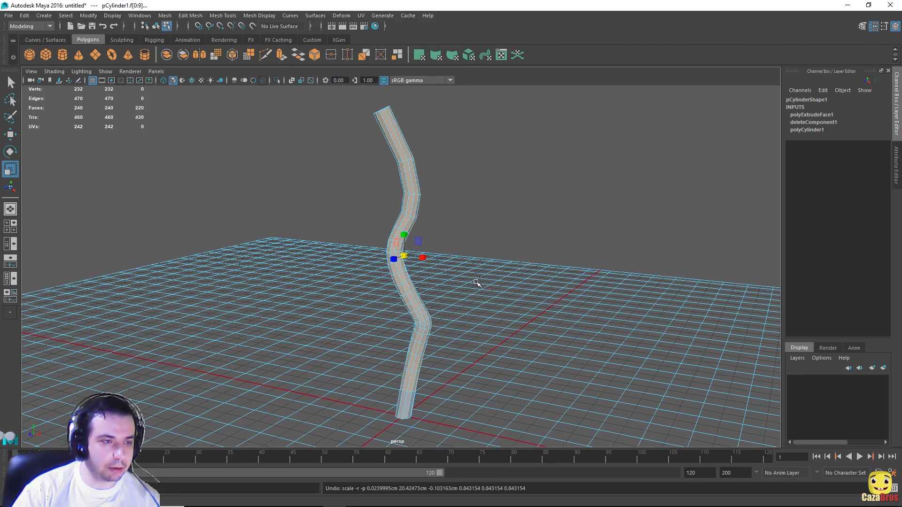
# Step: Box-select the upper tube faces and scale them thinner on the XZ plane
pyautogui.moveTo(514, 226)
pyautogui.keyDown('alt'); pyautogui.mouseDown()
pyautogui.moveTo(439, 230)
pyautogui.moveTo(508, 234)
pyautogui.mouseUp(); pyautogui.keyUp('alt')
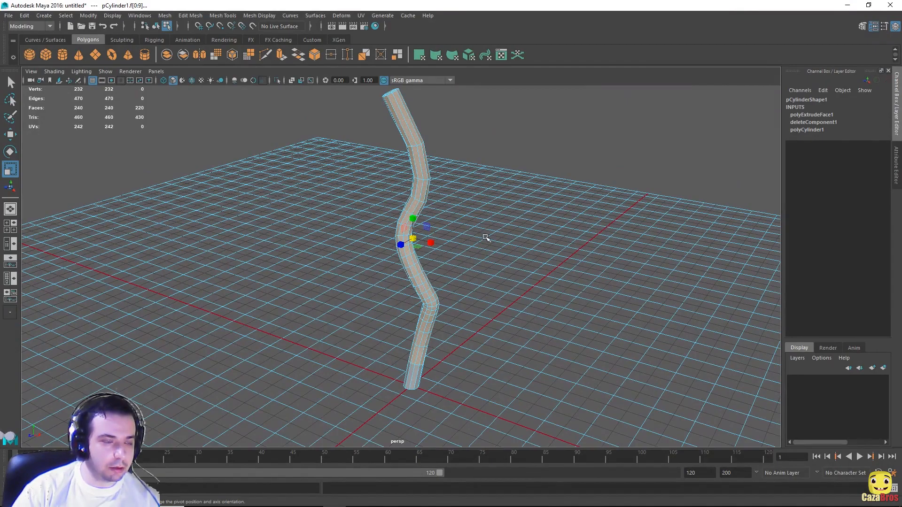
pyautogui.keyDown('alt'); pyautogui.moveTo(480, 241); pyautogui.dragTo(491, 247); pyautogui.keyUp('alt')
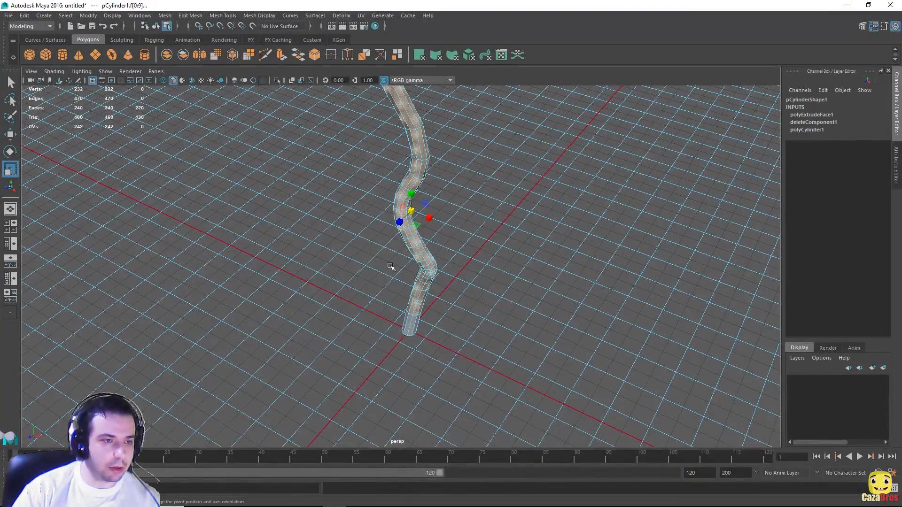
pyautogui.moveTo(430, 228)
pyautogui.keyDown('alt'); pyautogui.mouseDown()
pyautogui.moveTo(479, 197)
pyautogui.moveTo(566, 277)
pyautogui.moveTo(422, 223)
pyautogui.moveTo(438, 223)
pyautogui.mouseUp(); pyautogui.keyUp('alt')
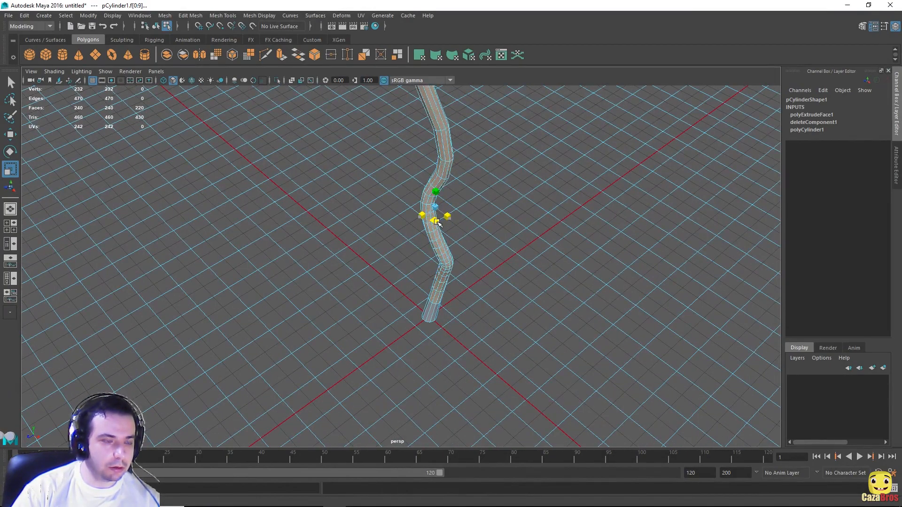
pyautogui.keyDown('alt'); pyautogui.moveTo(527, 219); pyautogui.dragTo(507, 185); pyautogui.keyUp('alt')
pyautogui.moveTo(351, 128); pyautogui.dragTo(552, 342)
pyautogui.keyDown('alt'); pyautogui.moveTo(502, 259); pyautogui.dragTo(564, 322); pyautogui.keyUp('alt')
pyautogui.moveTo(420, 195); pyautogui.dragTo(418, 195)
# Step: Narrow the selection to progressively higher faces and thin the topmost section further
pyautogui.keyDown('alt'); pyautogui.moveTo(507, 207); pyautogui.dragTo(482, 151); pyautogui.keyUp('alt')
pyautogui.moveTo(375, 104); pyautogui.dragTo(568, 296)
pyautogui.keyDown('alt'); pyautogui.moveTo(568, 297); pyautogui.dragTo(436, 203); pyautogui.keyUp('alt')
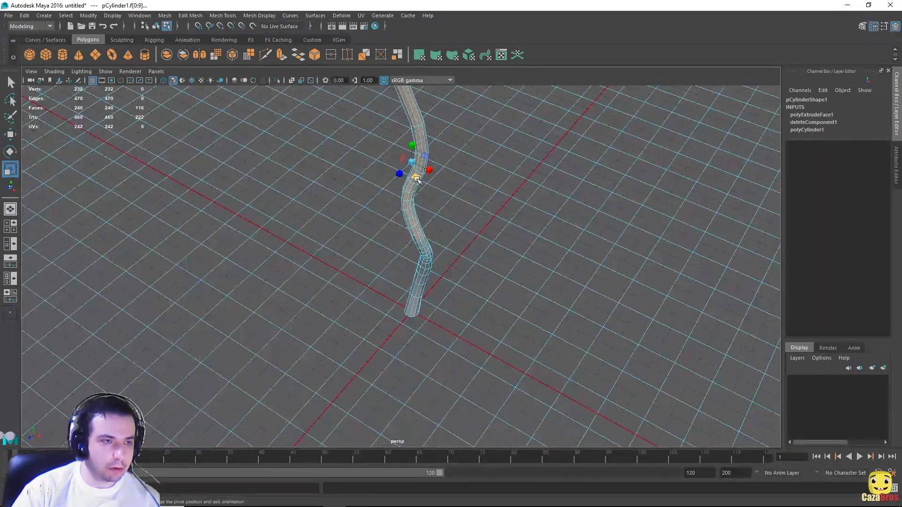
pyautogui.keyDown('alt'); pyautogui.moveTo(493, 169); pyautogui.dragTo(473, 143); pyautogui.keyUp('alt')
pyautogui.moveTo(389, 105); pyautogui.dragTo(520, 252)
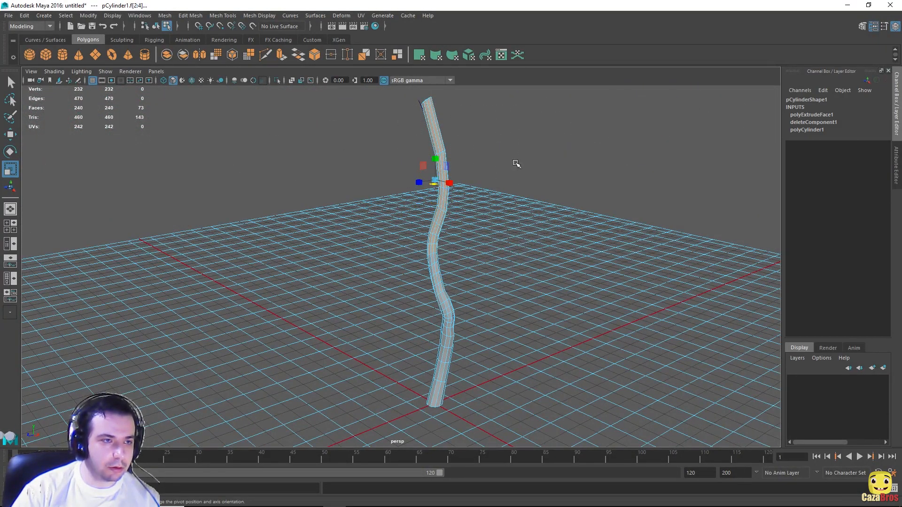
pyautogui.keyDown('alt'); pyautogui.moveTo(516, 163); pyautogui.dragTo(529, 227); pyautogui.keyUp('alt')
pyautogui.moveTo(388, 132); pyautogui.dragTo(512, 250)
pyautogui.keyDown('alt'); pyautogui.moveTo(512, 249); pyautogui.dragTo(496, 150); pyautogui.keyUp('alt')
pyautogui.moveTo(404, 137); pyautogui.dragTo(484, 212)
pyautogui.keyDown('alt'); pyautogui.moveTo(559, 189); pyautogui.dragTo(563, 245); pyautogui.keyUp('alt')
pyautogui.moveTo(448, 184); pyautogui.dragTo(447, 183)
pyautogui.keyDown('alt'); pyautogui.moveTo(540, 197); pyautogui.dragTo(500, 269); pyautogui.keyUp('alt')
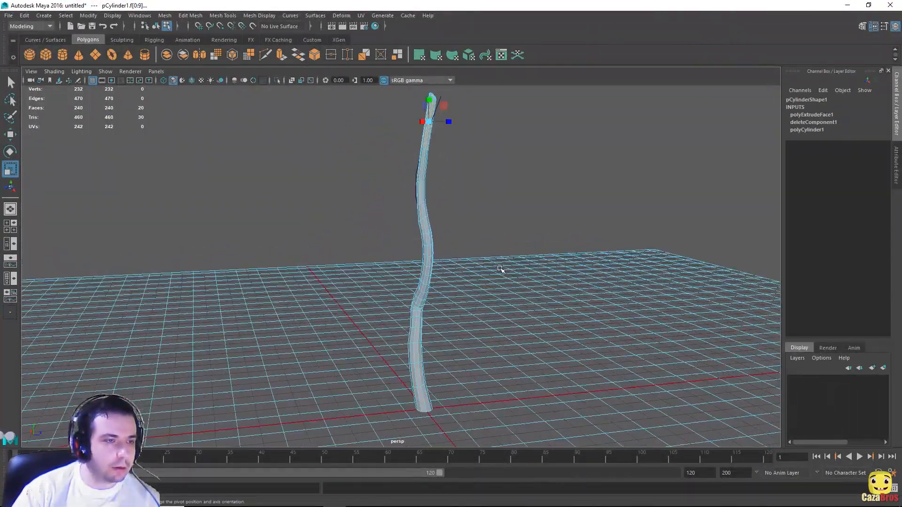
# Step: Clear the face selection and reframe the tapered trunk
pyautogui.click(544, 203)
pyautogui.keyDown('alt'); pyautogui.moveTo(468, 205); pyautogui.dragTo(389, 223); pyautogui.keyUp('alt')
pyautogui.keyDown('alt'); pyautogui.moveTo(389, 222); pyautogui.dragTo(475, 236, button='middle'); pyautogui.keyUp('alt')
pyautogui.scroll(4, 483, 236)
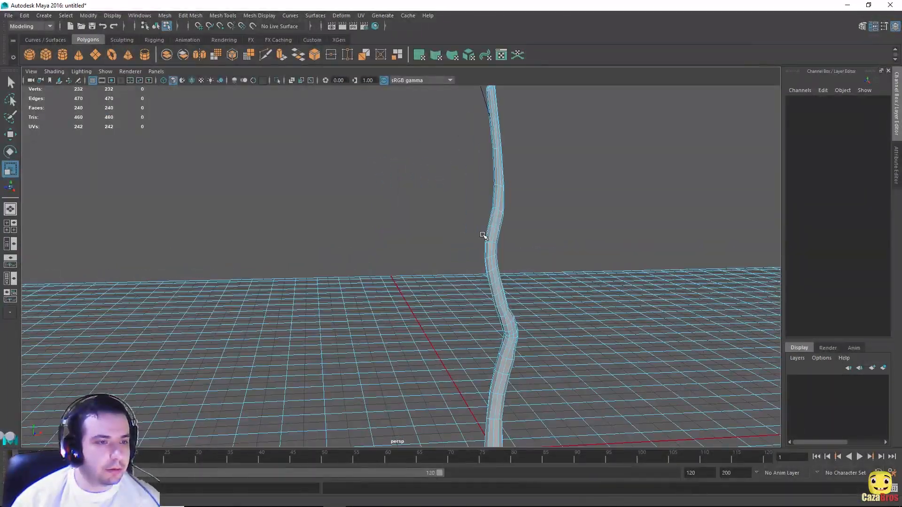
pyautogui.scroll(-3, 556, 233)
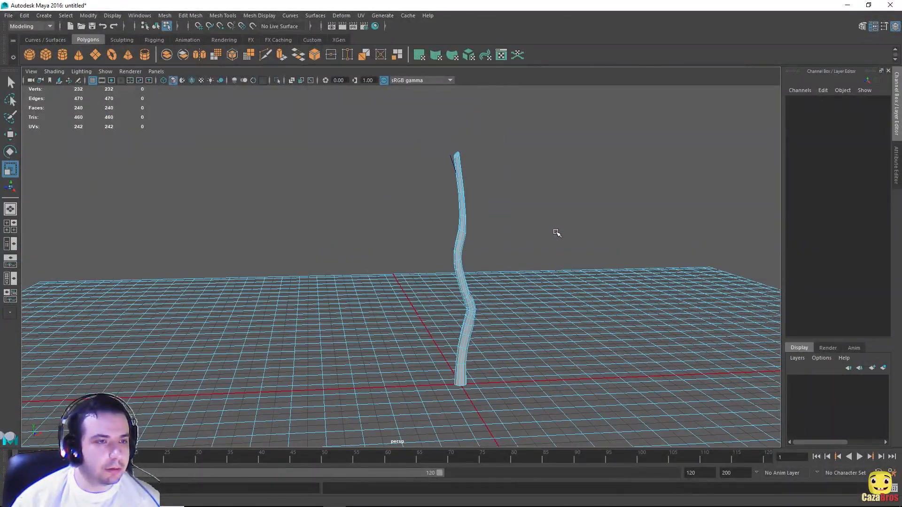
# Step: Show the Outliner beside the view, duplicate pCylinder1, then delete pCylinder1 and curve1
pyautogui.click(12, 245)
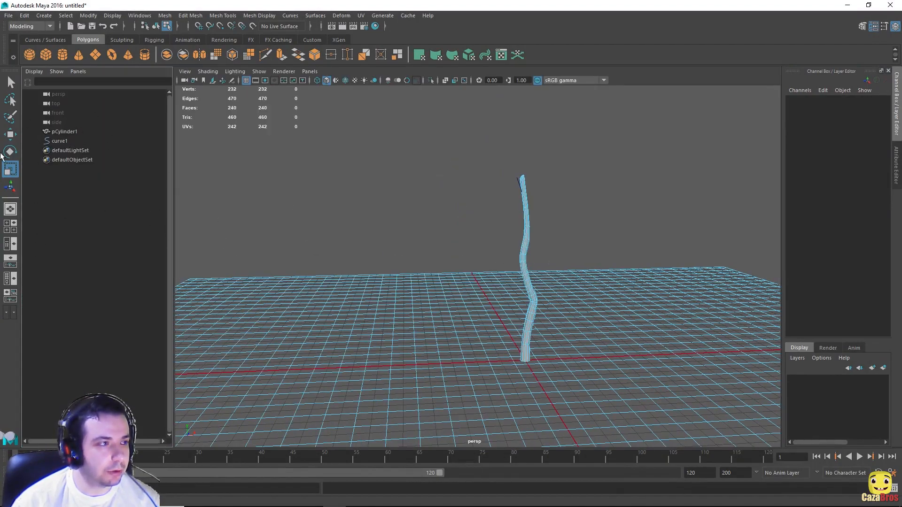
pyautogui.click(63, 132)
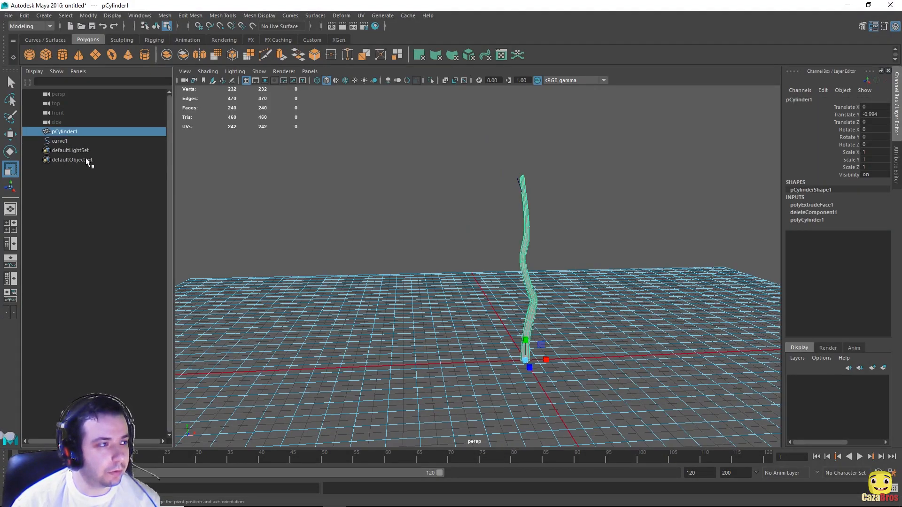
pyautogui.hotkey('ctrl', 'd')
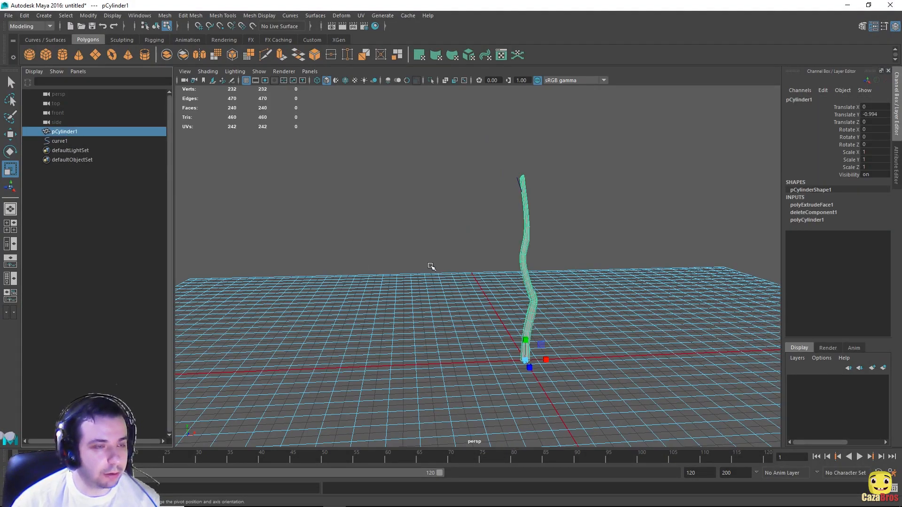
pyautogui.click(52, 141)
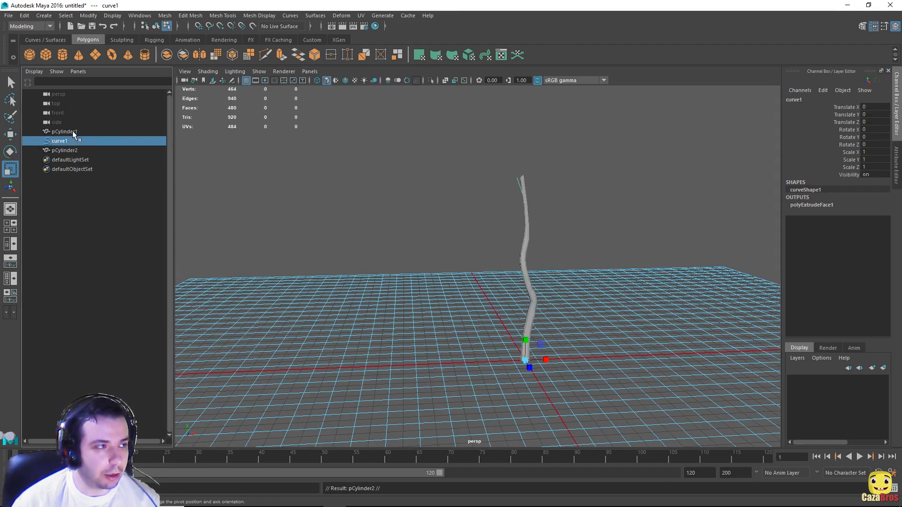
pyautogui.keyDown('ctrl'); pyautogui.click(73, 132); pyautogui.keyUp('ctrl')
pyautogui.press('Delete')
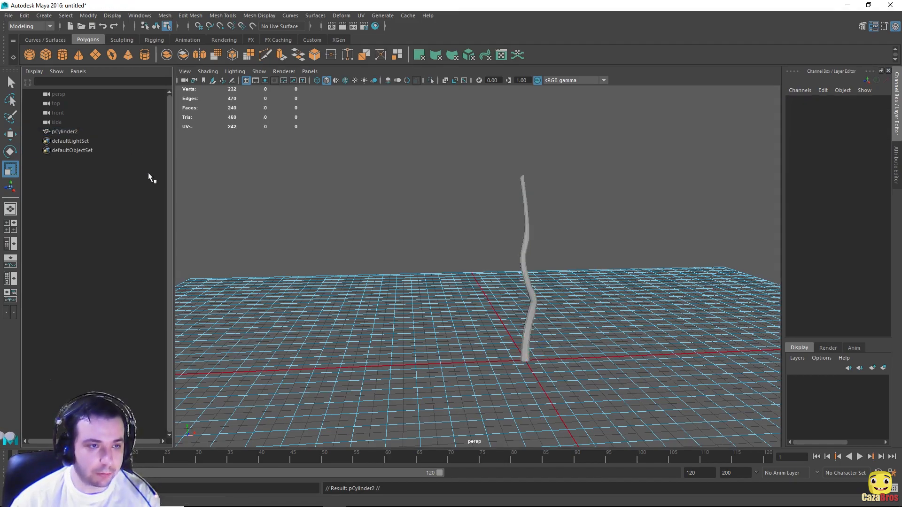
# Step: Rename the remaining copy pCylinder2 to TreeMain
pyautogui.click(77, 130)
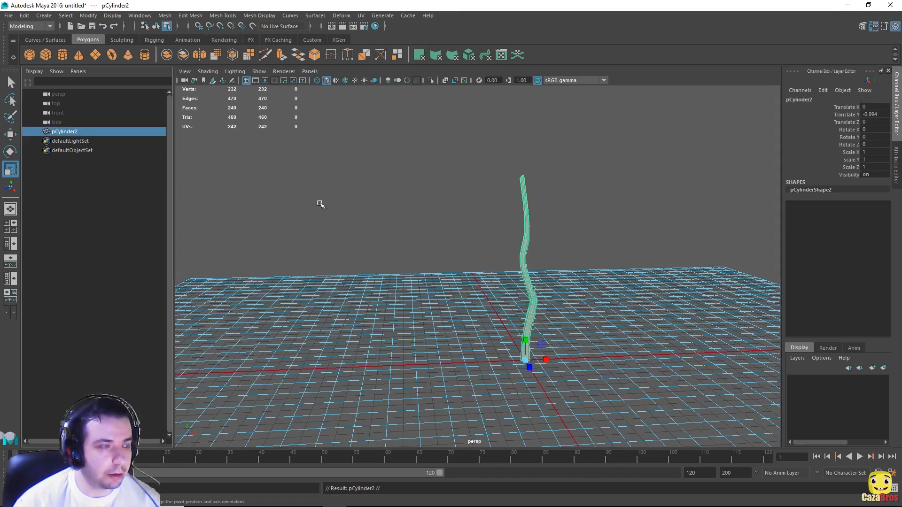
pyautogui.keyDown('alt'); pyautogui.moveTo(664, 232); pyautogui.dragTo(619, 233); pyautogui.keyUp('alt')
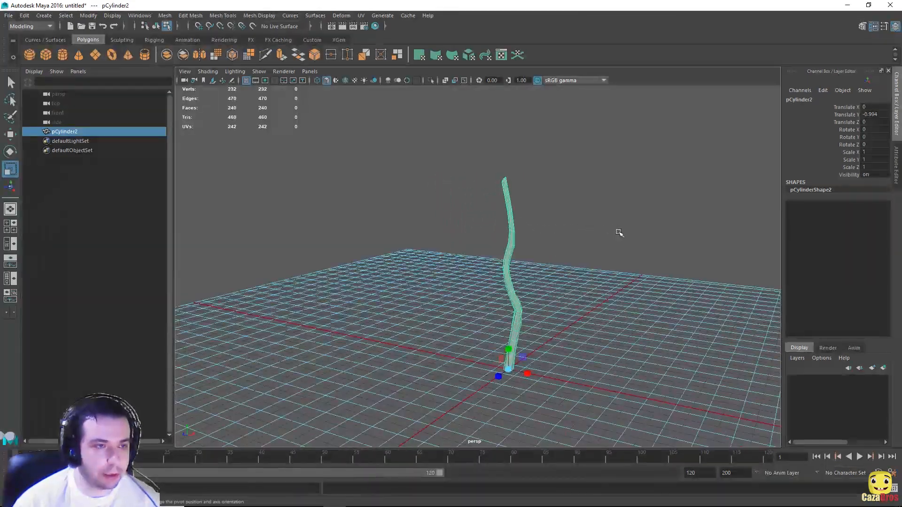
pyautogui.click(545, 230)
pyautogui.keyDown('alt'); pyautogui.moveTo(487, 318); pyautogui.dragTo(441, 280); pyautogui.keyUp('alt')
pyautogui.click(447, 288)
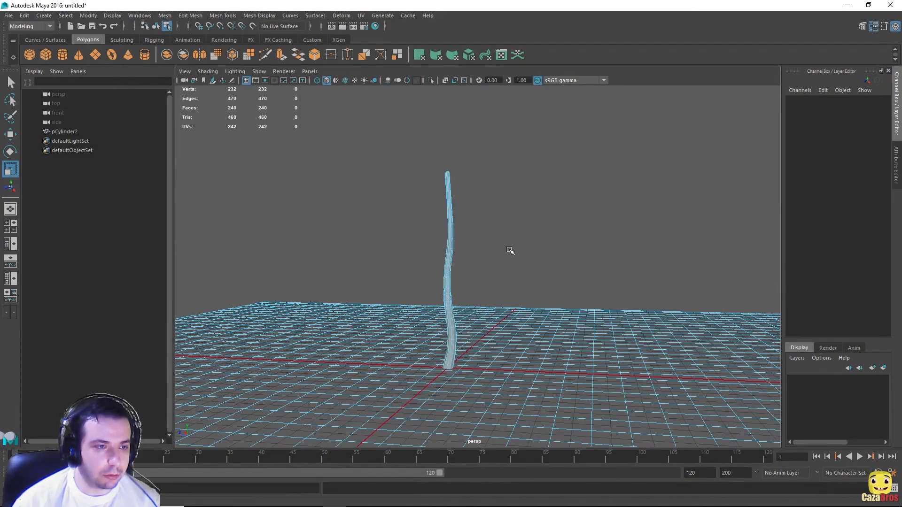
pyautogui.keyDown('alt'); pyautogui.moveTo(507, 249); pyautogui.dragTo(606, 238); pyautogui.keyUp('alt')
pyautogui.click(66, 131)
pyautogui.doubleClick(67, 131)
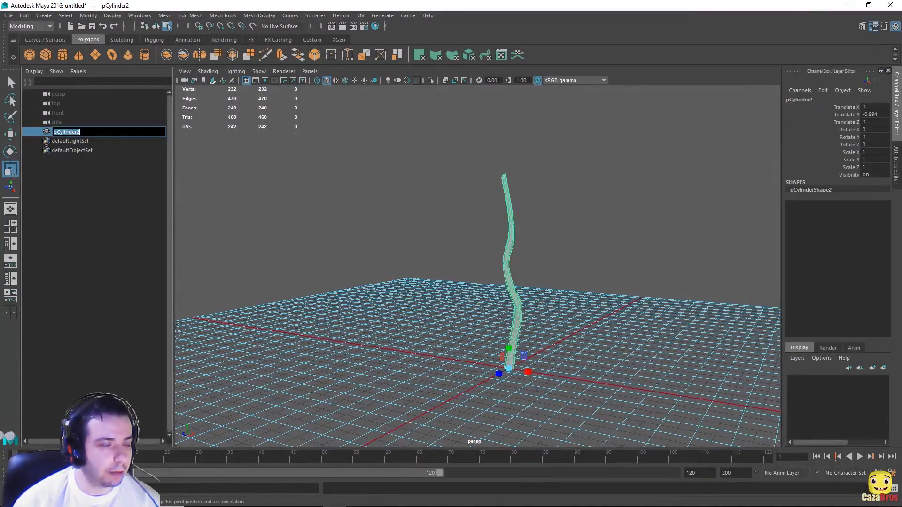
pyautogui.write('T')
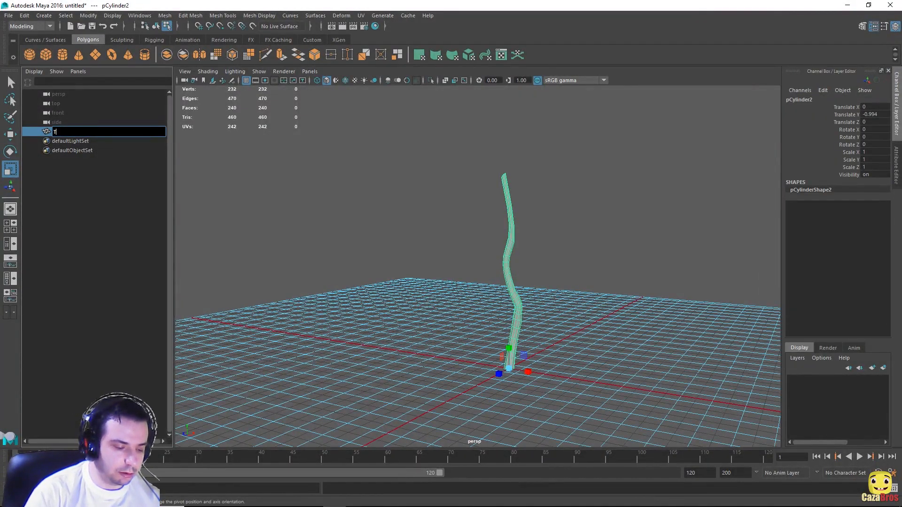
pyautogui.write('reeMain')
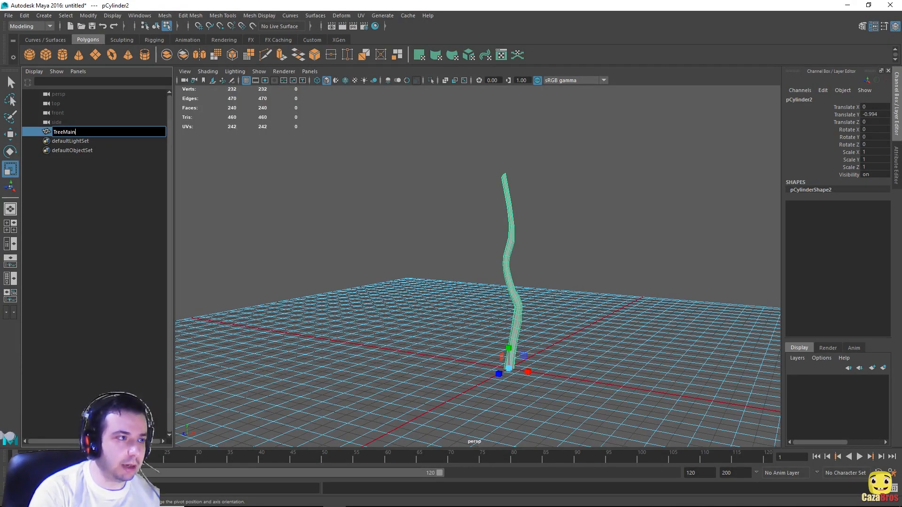
pyautogui.press('Return')
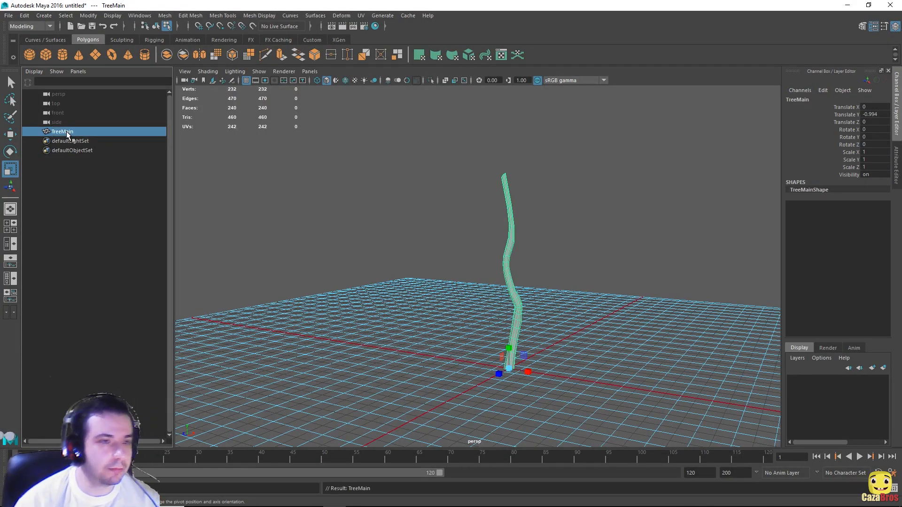
# Step: Duplicate TreeMain with the Move tool active, creating TreeMain1
pyautogui.keyDown('alt'); pyautogui.moveTo(619, 304); pyautogui.dragTo(532, 280); pyautogui.keyUp('alt')
pyautogui.scroll(3, 532, 280)
pyautogui.scroll(-3, 519, 280)
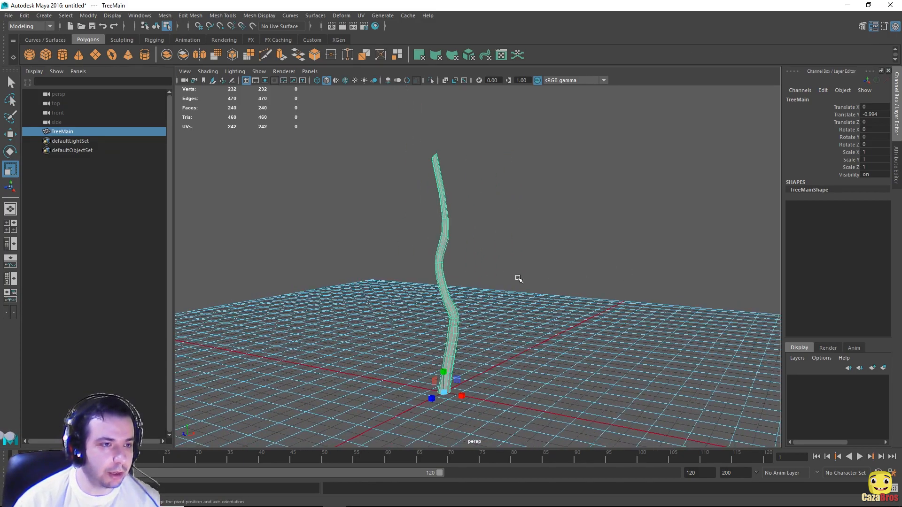
pyautogui.press('w')
pyautogui.hotkey('ctrl', 'd')
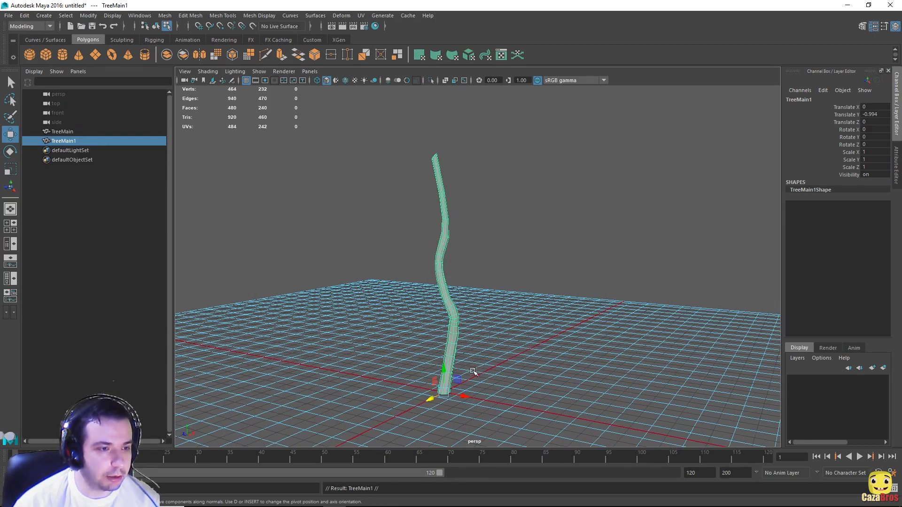
# Step: Raise TreeMain1 to Translate Y 24.809, scale it to 0.485 and rotate it sideways
pyautogui.moveTo(444, 370); pyautogui.dragTo(445, 283)
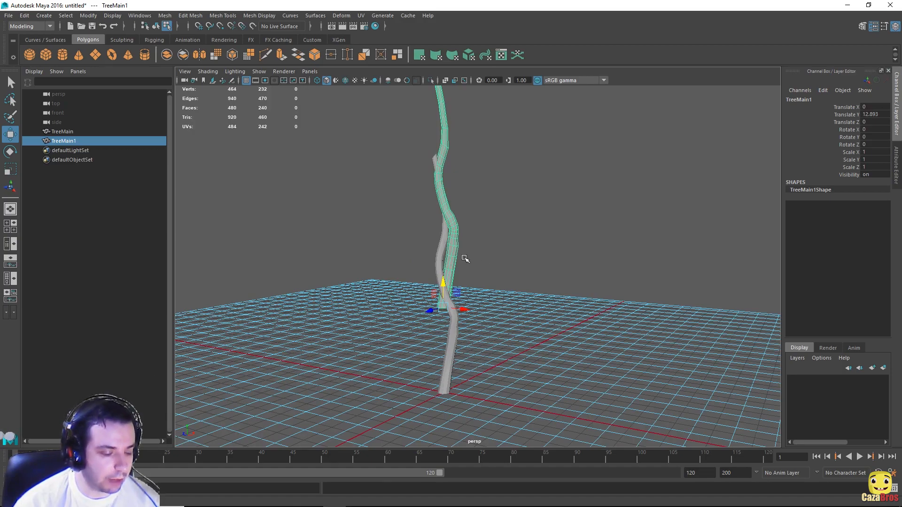
pyautogui.press('r')
pyautogui.moveTo(444, 308); pyautogui.dragTo(521, 244)
pyautogui.press('e')
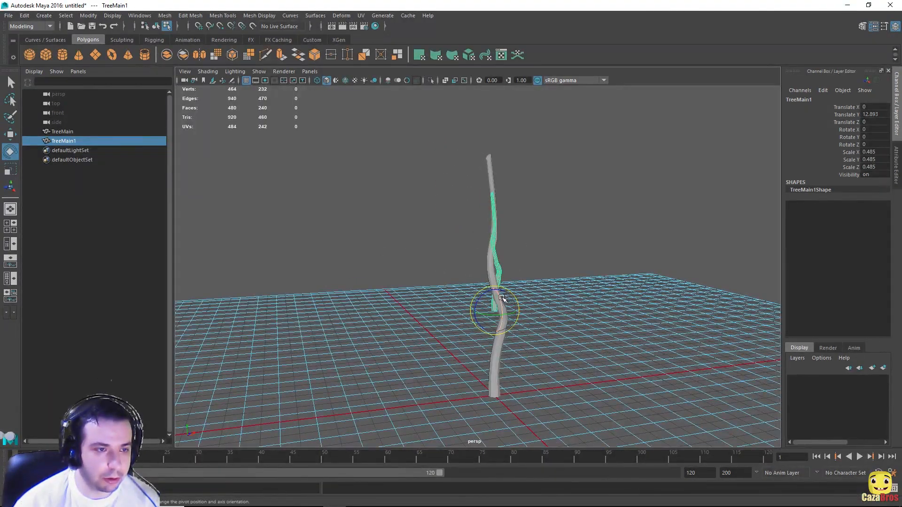
pyautogui.moveTo(502, 299); pyautogui.dragTo(620, 298)
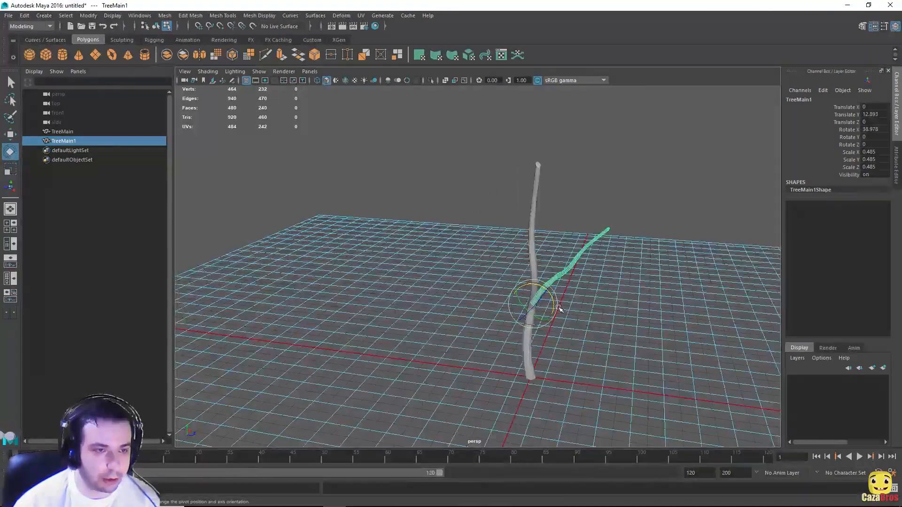
pyautogui.moveTo(540, 315); pyautogui.dragTo(557, 299)
pyautogui.keyDown('alt'); pyautogui.moveTo(581, 249); pyautogui.dragTo(477, 224, button='middle'); pyautogui.keyUp('alt')
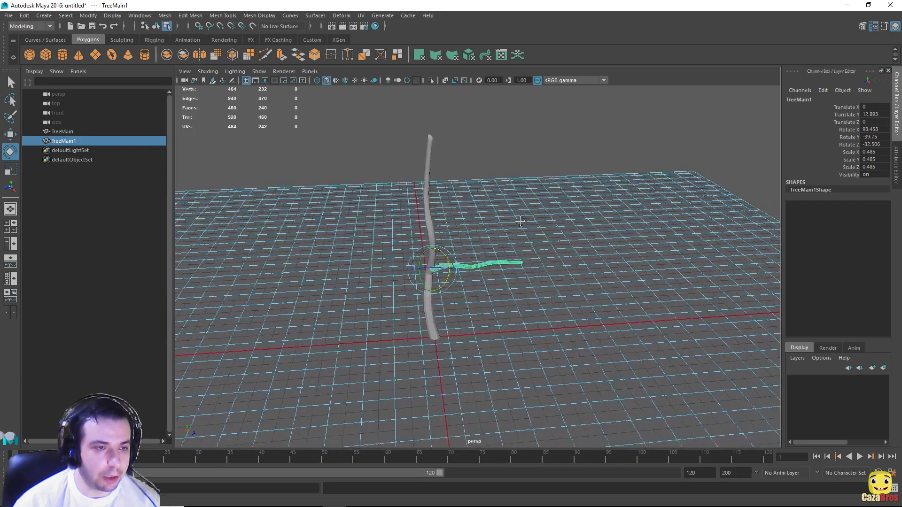
pyautogui.scroll(5, 477, 223)
pyautogui.keyDown('alt'); pyautogui.moveTo(476, 223); pyautogui.dragTo(429, 182); pyautogui.keyUp('alt')
pyautogui.press('w')
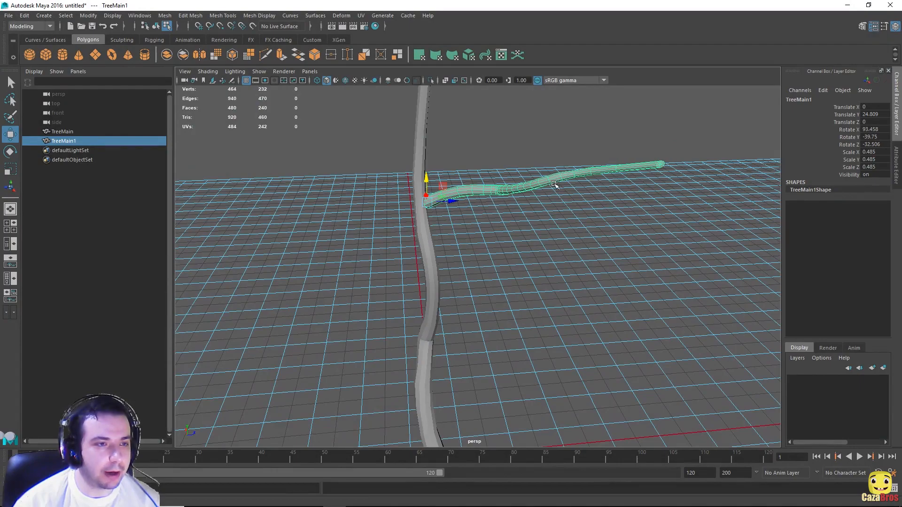
pyautogui.keyDown('alt'); pyautogui.moveTo(541, 185); pyautogui.dragTo(483, 213); pyautogui.keyUp('alt')
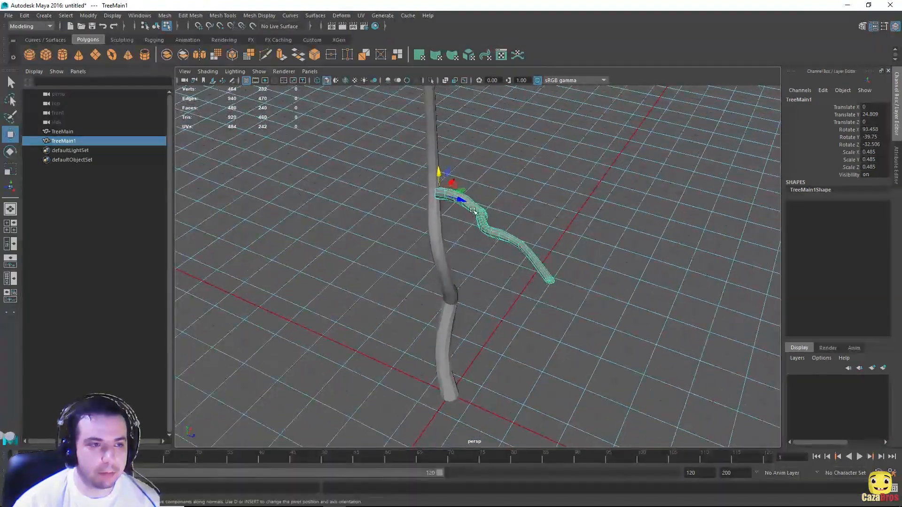
# Step: Switch the branch to face mode and rotate its end segment
pyautogui.rightClick(482, 214)
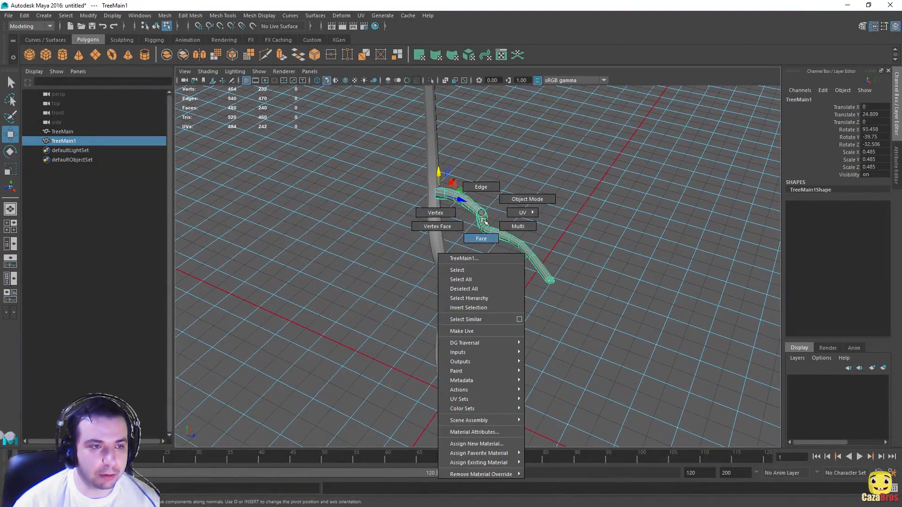
pyautogui.click(485, 239)
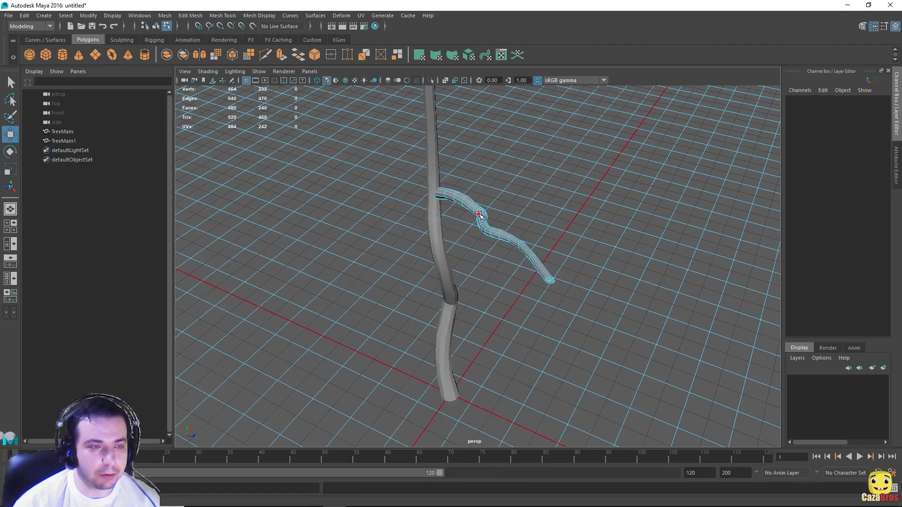
pyautogui.keyDown('alt'); pyautogui.moveTo(540, 261); pyautogui.dragTo(644, 359); pyautogui.keyUp('alt')
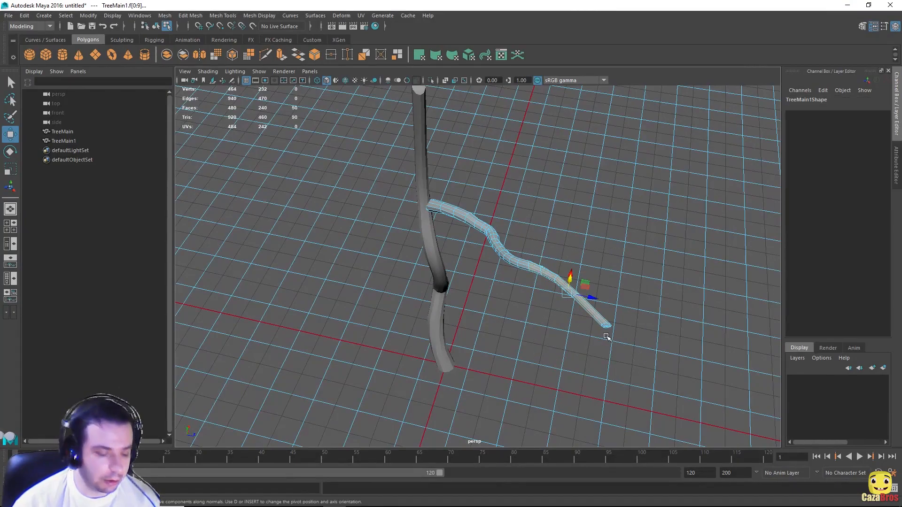
pyautogui.press('r')
pyautogui.press('e')
pyautogui.moveTo(578, 310); pyautogui.dragTo(490, 321)
# Step: Select the branch's lower-end faces, then clear the selection and reframe trunk and branch
pyautogui.click(381, 330)
pyautogui.moveTo(381, 330); pyautogui.dragTo(451, 374)
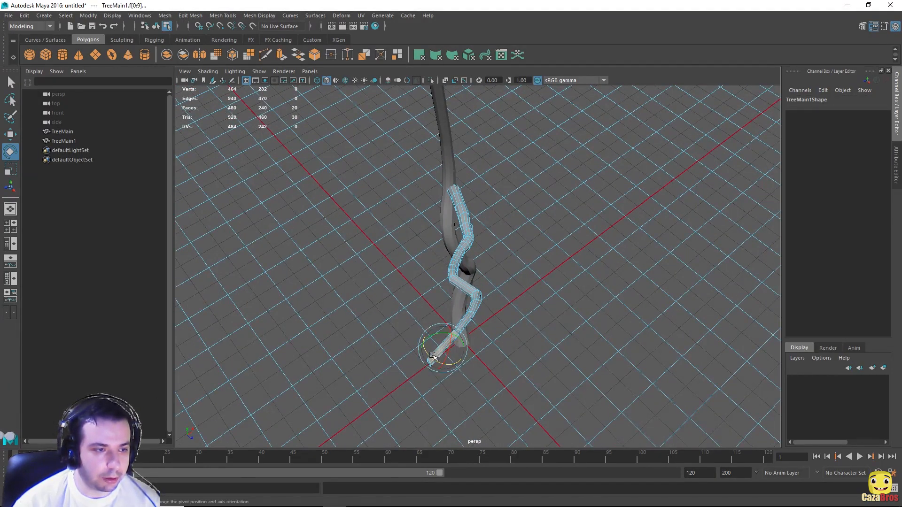
pyautogui.keyDown('alt'); pyautogui.moveTo(435, 362); pyautogui.dragTo(462, 269); pyautogui.keyUp('alt')
pyautogui.click(462, 269)
pyautogui.keyDown('alt'); pyautogui.moveTo(364, 153); pyautogui.dragTo(393, 150); pyautogui.keyUp('alt')
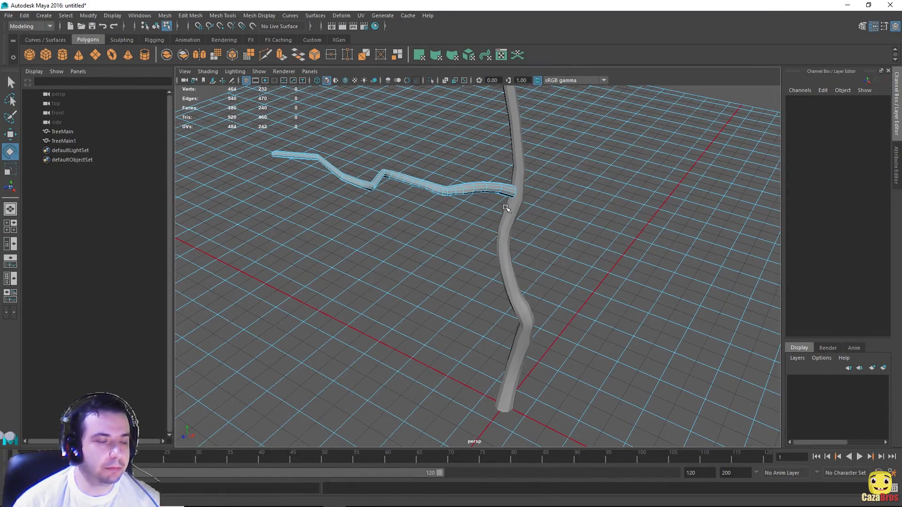
pyautogui.scroll(-5, 605, 193)
pyautogui.keyDown('alt'); pyautogui.moveTo(579, 208); pyautogui.dragTo(439, 225, button='middle'); pyautogui.keyUp('alt')
pyautogui.scroll(5, 439, 226)
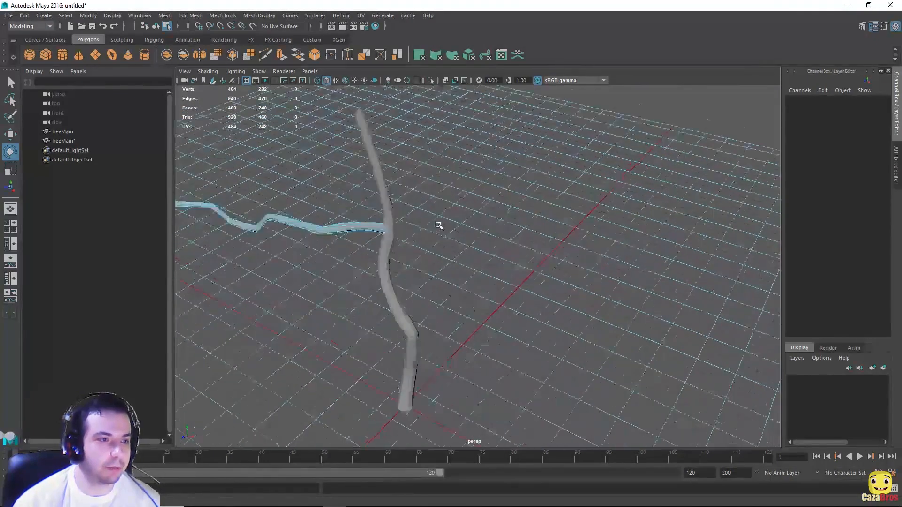
pyautogui.keyDown('alt'); pyautogui.moveTo(393, 168); pyautogui.dragTo(460, 205, button='middle'); pyautogui.keyUp('alt')
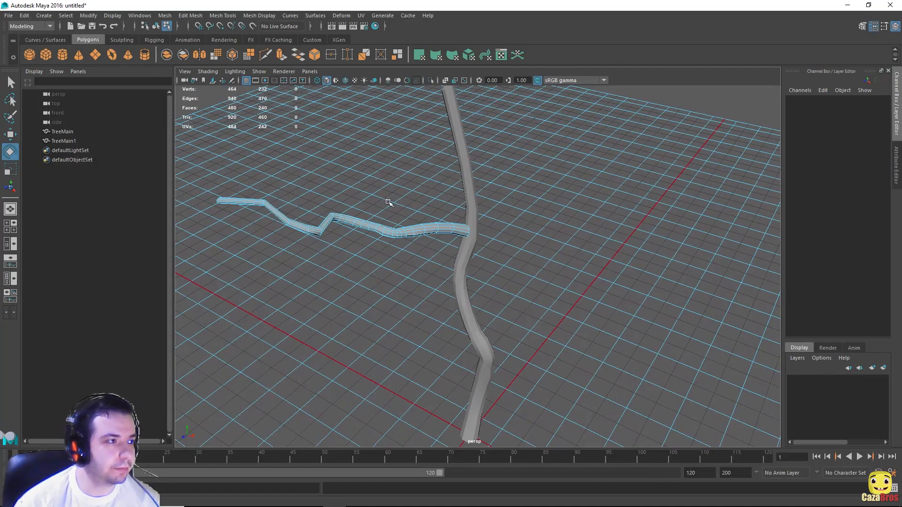
pyautogui.scroll(5, 388, 202)
pyautogui.keyDown('alt'); pyautogui.moveTo(388, 202); pyautogui.dragTo(569, 196, button='middle'); pyautogui.keyUp('alt')
# Step: Return to object selection, select the branch, then box-select and pick individual faces on TreeBranch
pyautogui.press('F8')
pyautogui.press('r')
pyautogui.scroll(-5, 572, 228)
pyautogui.click(508, 302)
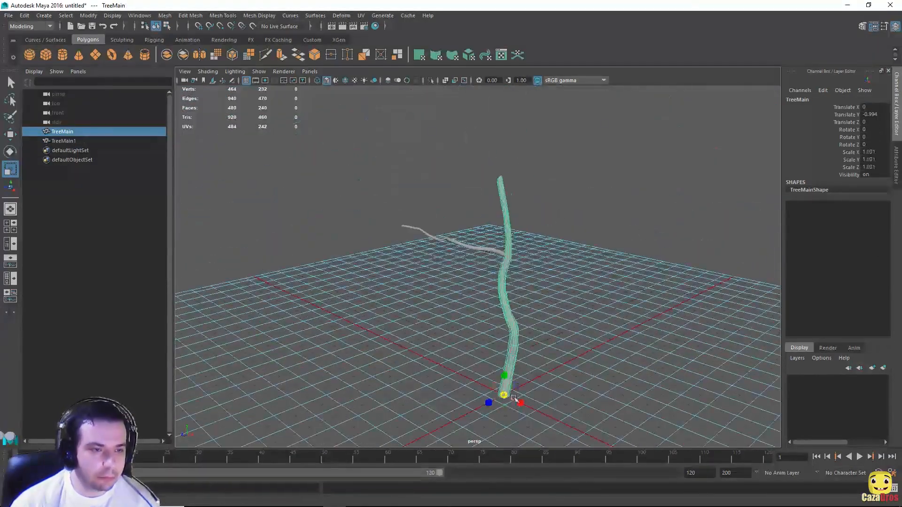
pyautogui.click(453, 241)
pyautogui.keyDown('alt'); pyautogui.moveTo(588, 263); pyautogui.dragTo(677, 289); pyautogui.keyUp('alt')
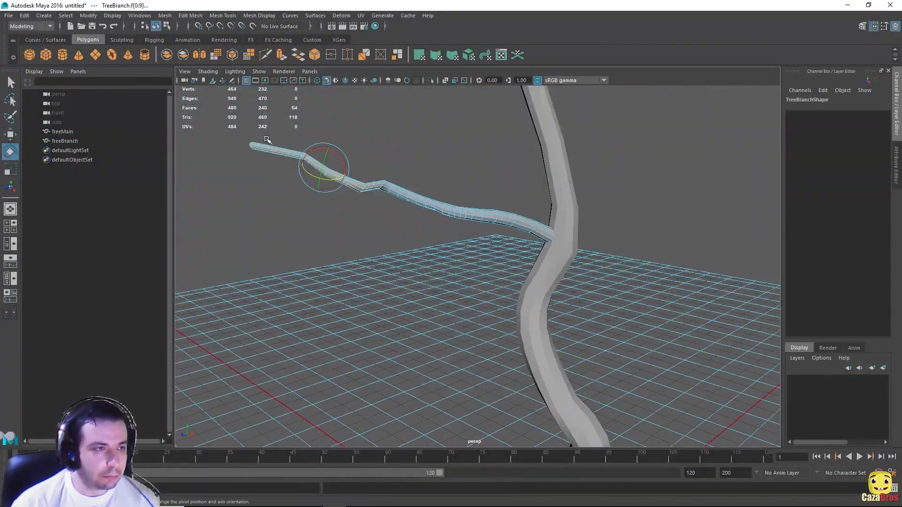
pyautogui.keyDown('alt'); pyautogui.moveTo(312, 161); pyautogui.dragTo(447, 357); pyautogui.keyUp('alt')
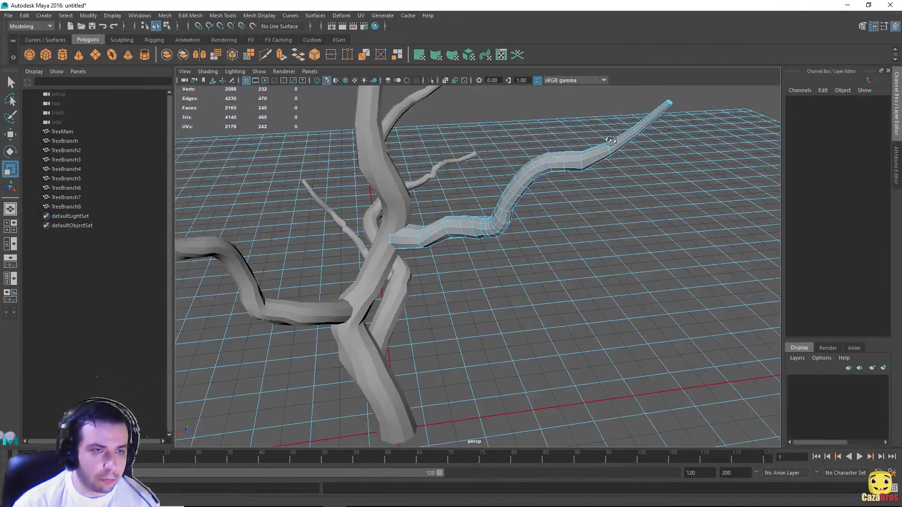
pyautogui.click(512, 271)
pyautogui.click(397, 314)
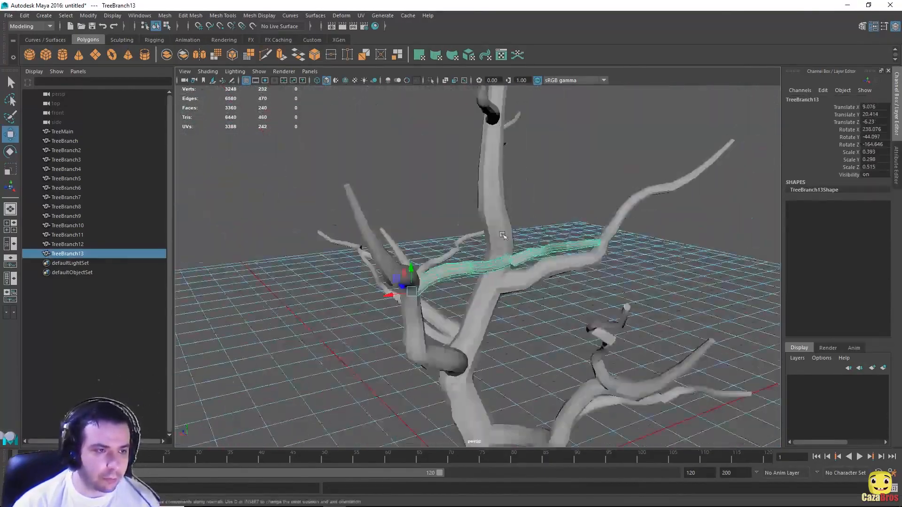
# Step: Duplicate TreeBranch13 and place the copy on the upper trunk
pyautogui.hotkey('ctrl', 'd')
pyautogui.keyDown('alt'); pyautogui.moveTo(502, 235); pyautogui.dragTo(459, 268); pyautogui.keyUp('alt')
pyautogui.press('e')
# Step: Duplicate TreeBranch6 as TreeBranch15 and move it down onto the trunk
pyautogui.click(443, 221)
pyautogui.hotkey('ctrl', 'd')
pyautogui.press('w')
pyautogui.moveTo(410, 230); pyautogui.dragTo(410, 263)
pyautogui.keyDown('alt'); pyautogui.moveTo(459, 268); pyautogui.dragTo(446, 258); pyautogui.keyUp('alt')
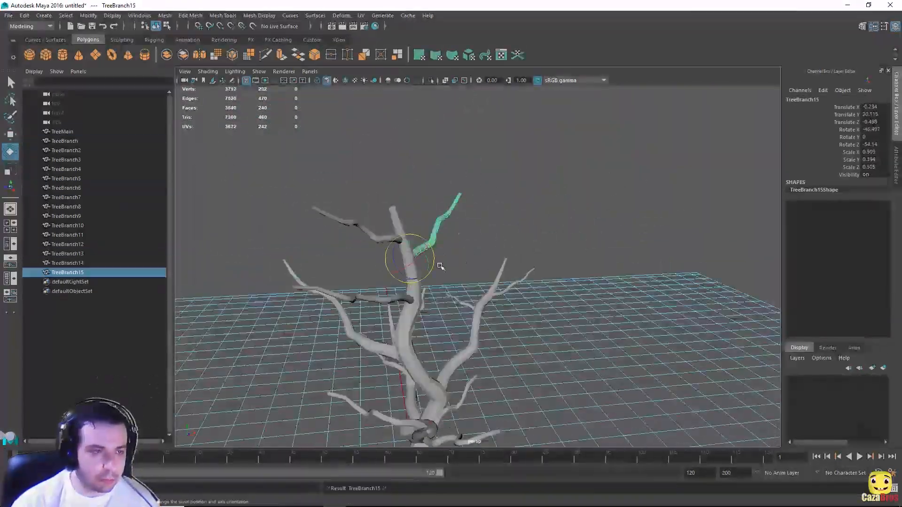
pyautogui.scroll(-8, 654, 392)
pyautogui.keyDown('alt'); pyautogui.moveTo(654, 393); pyautogui.dragTo(580, 236); pyautogui.keyUp('alt')
pyautogui.keyDown('alt'); pyautogui.moveTo(637, 231); pyautogui.dragTo(475, 220); pyautogui.keyUp('alt')
pyautogui.keyDown('alt'); pyautogui.moveTo(576, 266); pyautogui.dragTo(487, 239); pyautogui.keyUp('alt')
pyautogui.keyDown('alt'); pyautogui.moveTo(564, 245); pyautogui.dragTo(509, 249); pyautogui.keyUp('alt')
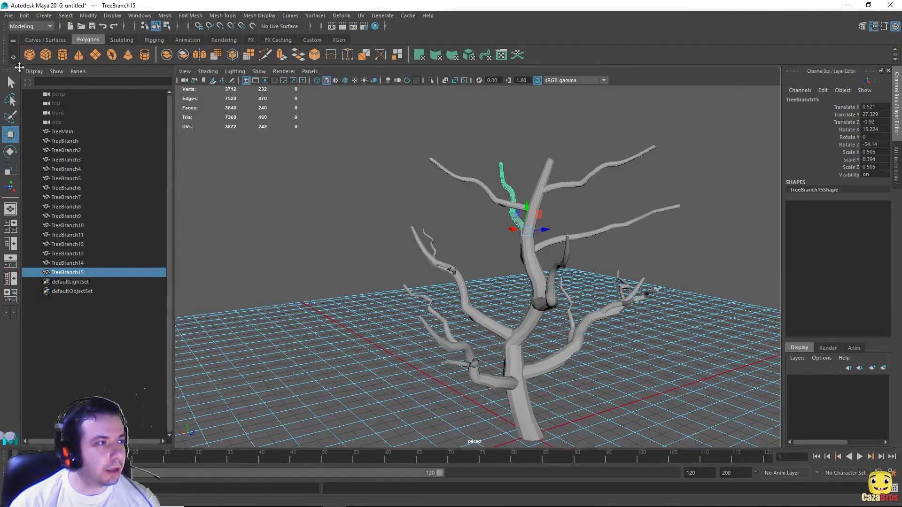
pyautogui.keyDown('alt'); pyautogui.moveTo(374, 222); pyautogui.dragTo(426, 234); pyautogui.keyUp('alt')
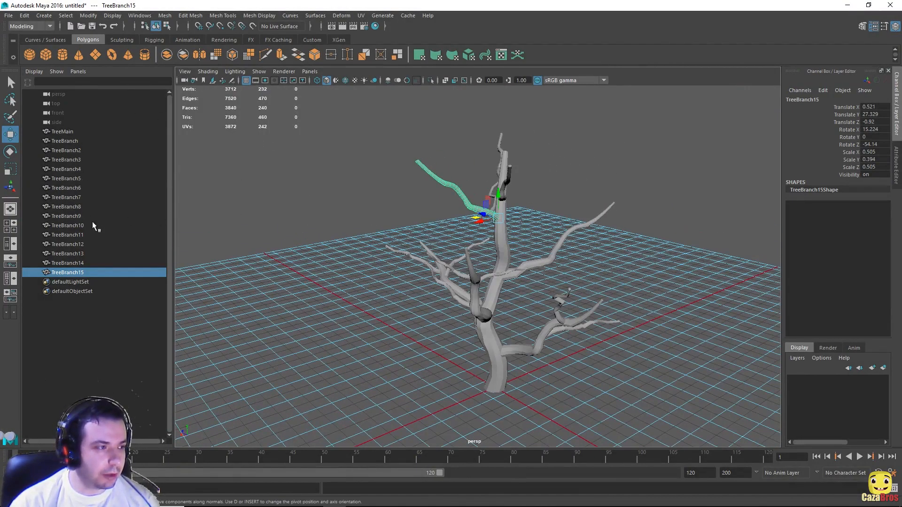
# Step: Select TreeBranch through TreeBranch15 in the Outliner and parent them under TreeMain
pyautogui.keyDown('shift'); pyautogui.click(76, 141); pyautogui.keyUp('shift')
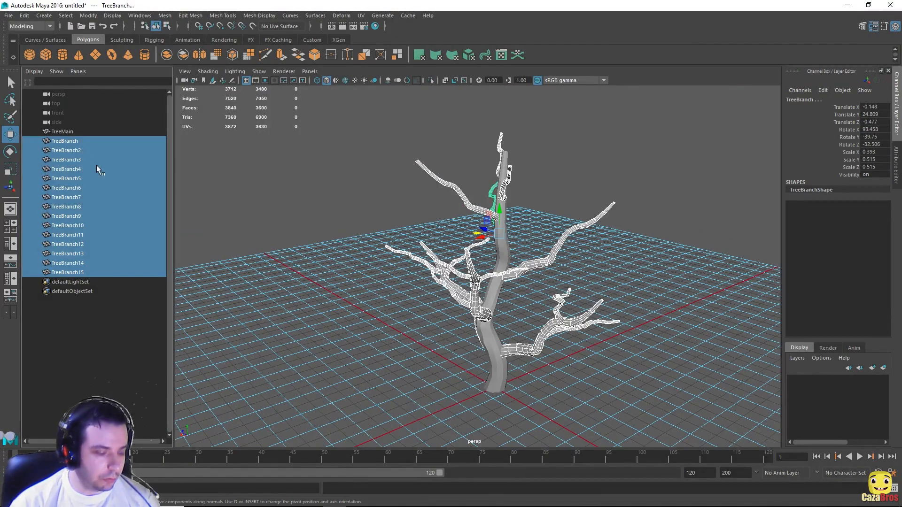
pyautogui.keyDown('ctrl'); pyautogui.click(68, 133); pyautogui.keyUp('ctrl')
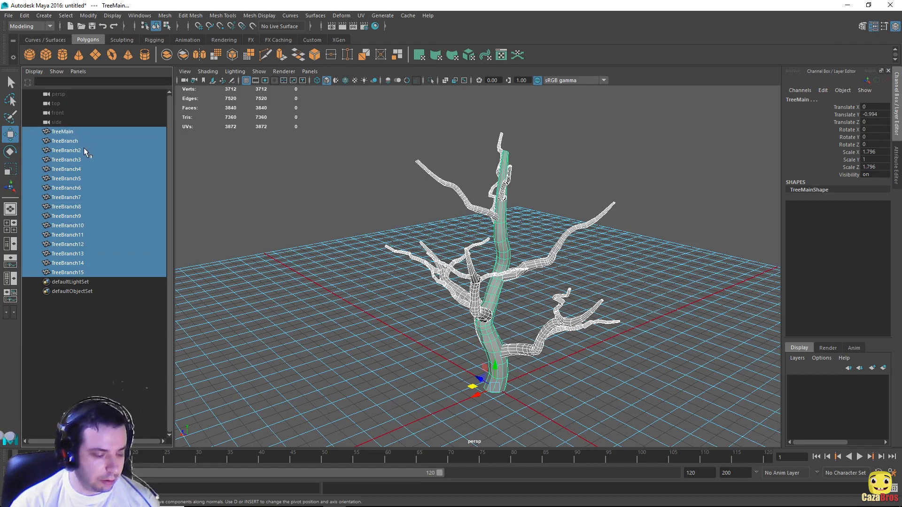
pyautogui.click(64, 142)
pyautogui.keyDown('shift'); pyautogui.click(76, 270); pyautogui.keyUp('shift')
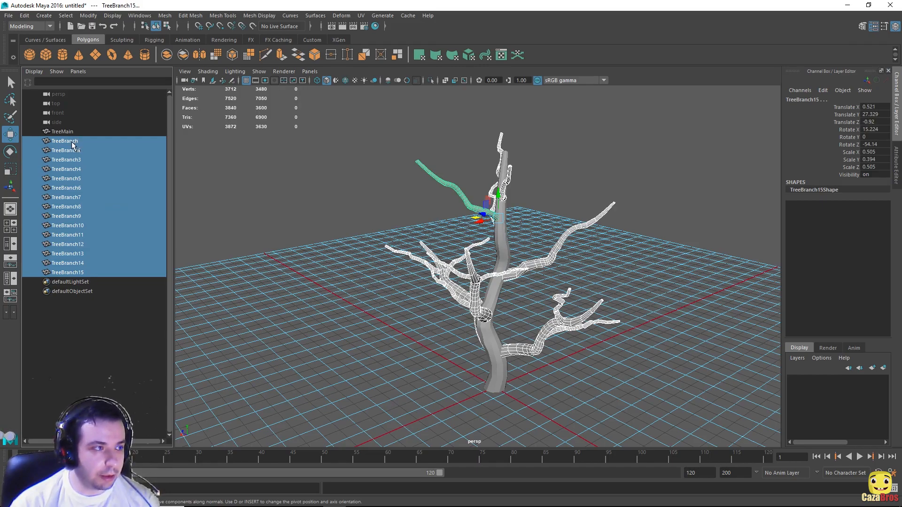
pyautogui.moveTo(71, 142); pyautogui.dragTo(68, 131, button='middle')
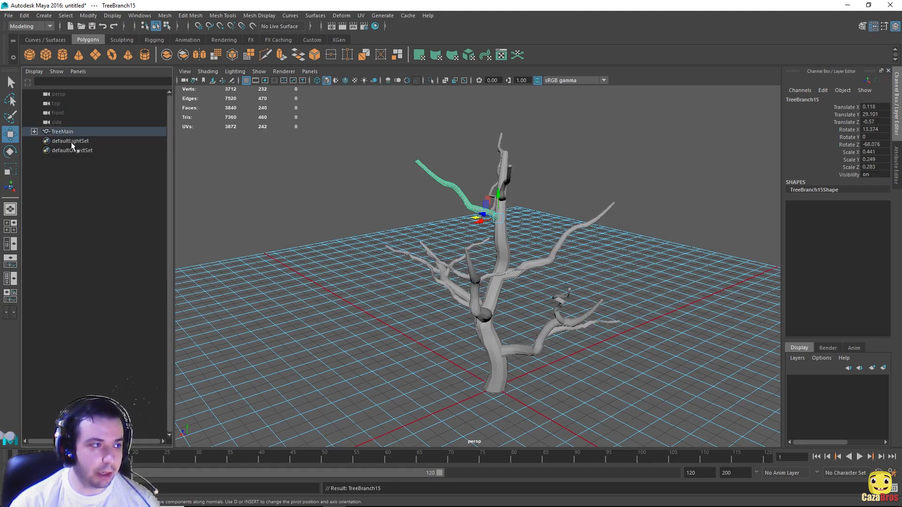
# Step: Expand and collapse TreeMain to confirm its children, then create a polygon sphere
pyautogui.click(34, 132)
pyautogui.click(34, 132)
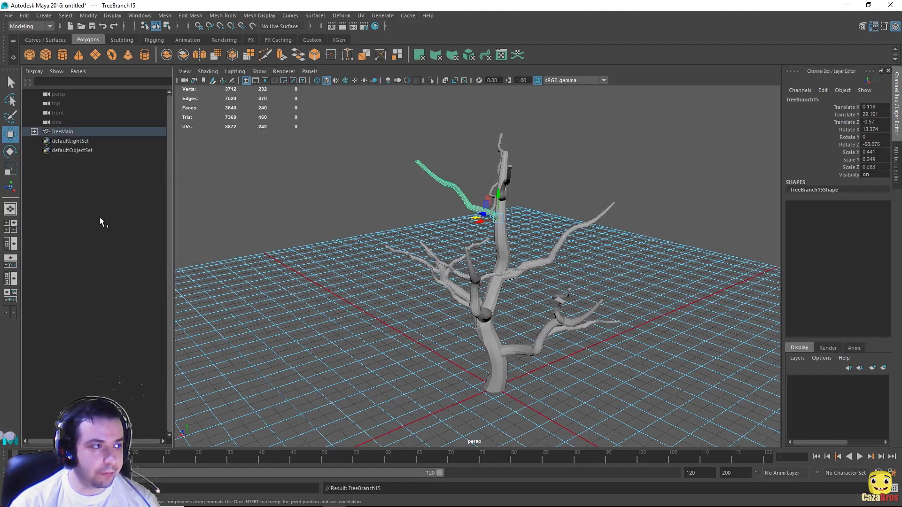
pyautogui.click(29, 55)
# Step: Raise pSphere1 into the tree, scale it to 4.065 and shift it to Translate X -11.893
pyautogui.moveTo(498, 363); pyautogui.dragTo(498, 158)
pyautogui.press('f')
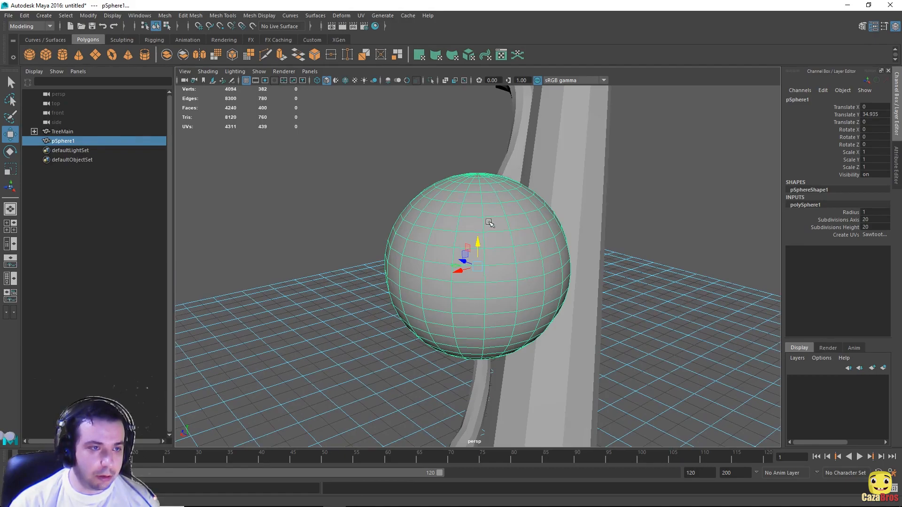
pyautogui.scroll(-4, 482, 253)
pyautogui.press('r')
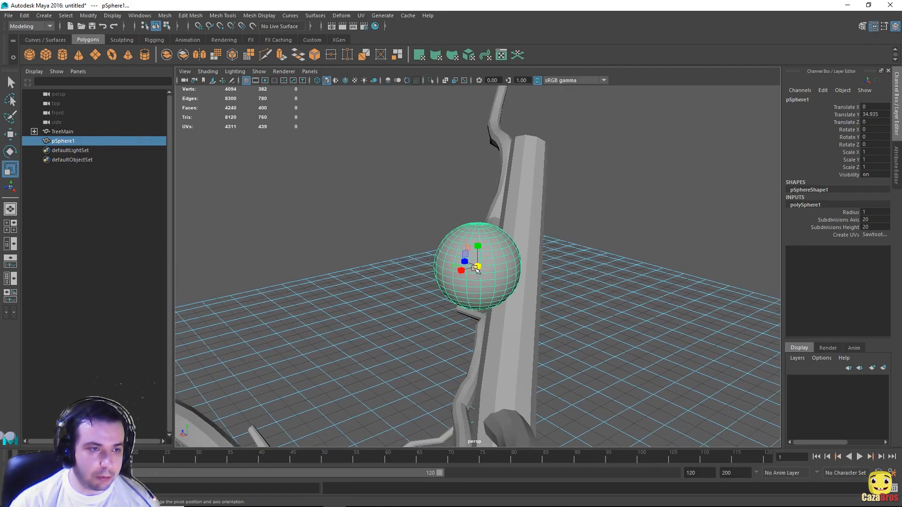
pyautogui.moveTo(479, 266); pyautogui.dragTo(536, 272)
pyautogui.scroll(-3, 631, 306)
pyautogui.press('w')
pyautogui.moveTo(467, 263); pyautogui.dragTo(710, 258)
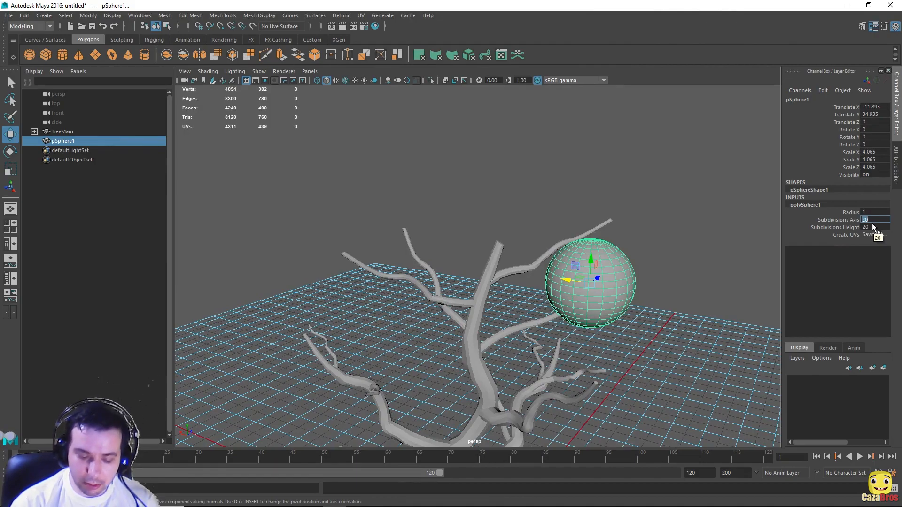
# Step: Set the sphere's axis and height subdivisions to 5 in the Channel Box
pyautogui.click(873, 226)
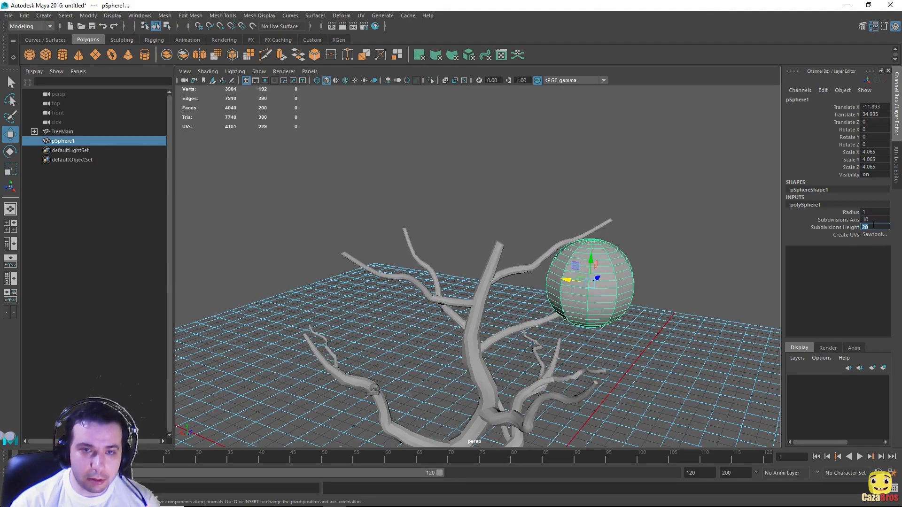
pyautogui.press('Return')
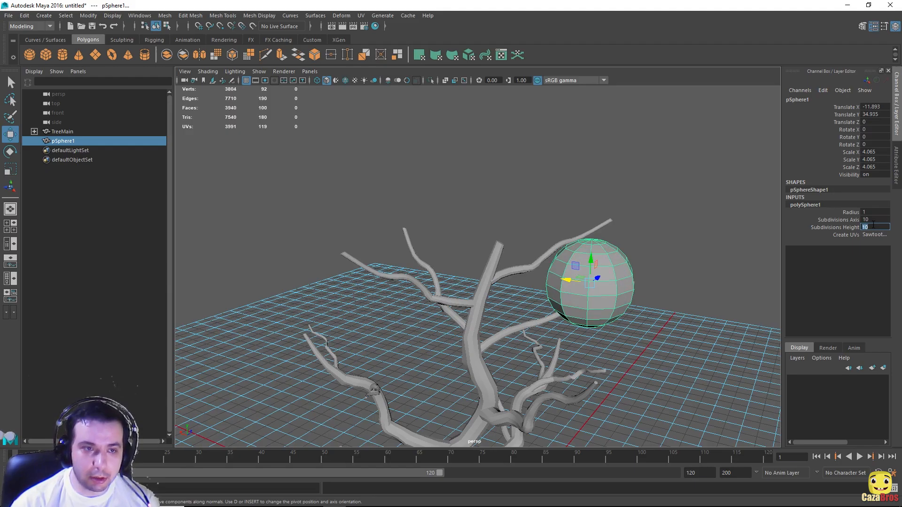
pyautogui.keyDown('alt'); pyautogui.moveTo(721, 253); pyautogui.dragTo(667, 246); pyautogui.keyUp('alt')
pyautogui.click(868, 220)
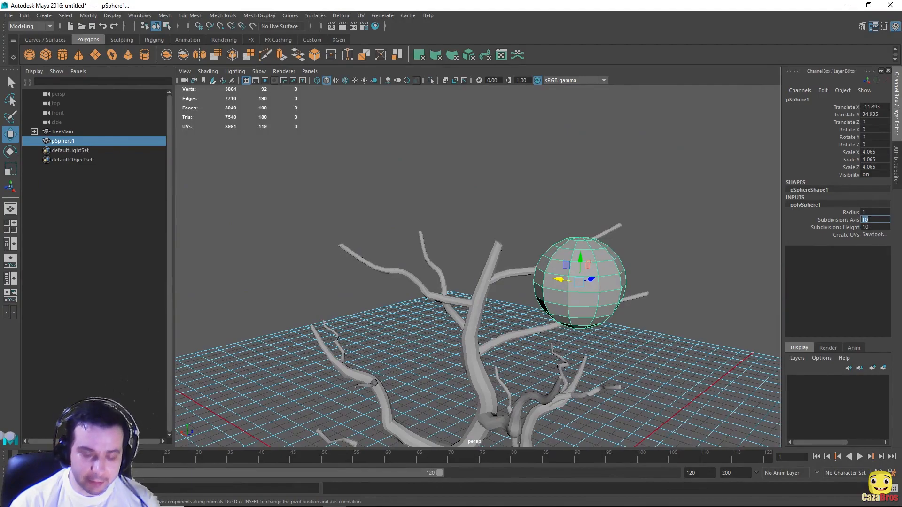
pyautogui.write('5')
pyautogui.press('Return')
pyautogui.keyDown('alt'); pyautogui.moveTo(658, 264); pyautogui.dragTo(676, 249); pyautogui.keyUp('alt')
pyautogui.click(867, 227)
pyautogui.write('5')
pyautogui.press('Return')
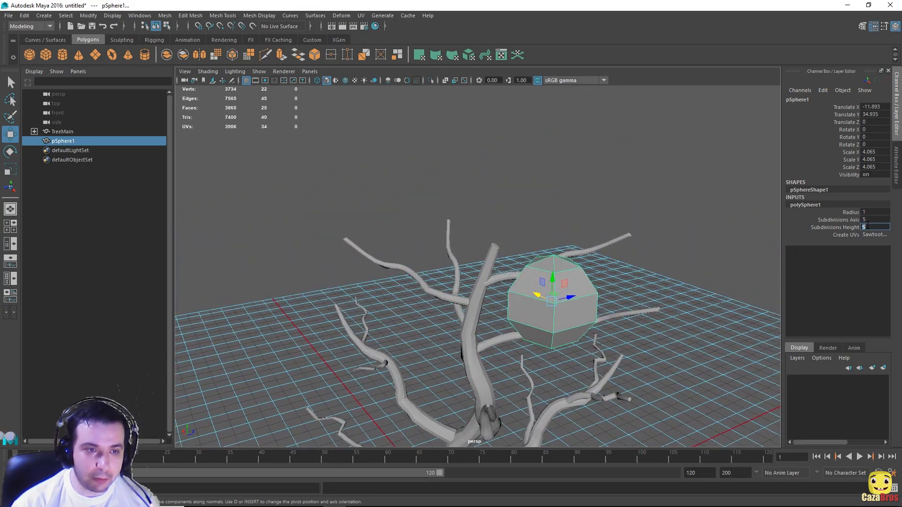
pyautogui.keyDown('alt'); pyautogui.moveTo(675, 295); pyautogui.dragTo(554, 306); pyautogui.keyUp('alt')
pyautogui.keyDown('alt'); pyautogui.moveTo(623, 296); pyautogui.dragTo(665, 285); pyautogui.keyUp('alt')
pyautogui.keyDown('alt'); pyautogui.moveTo(606, 284); pyautogui.dragTo(587, 300); pyautogui.keyUp('alt')
# Step: Switch pSphere1 to face mode and pull a side face outward, picking several more faces
pyautogui.click(589, 298)
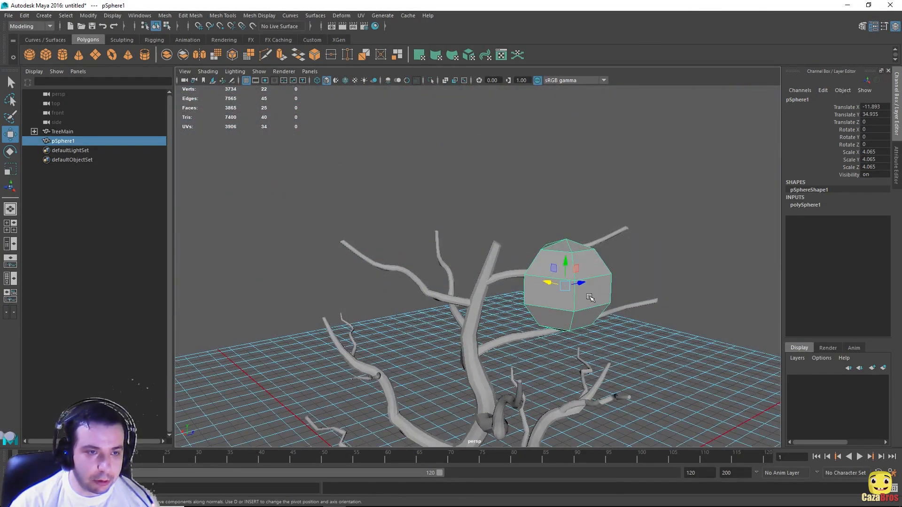
pyautogui.moveTo(557, 238); pyautogui.dragTo(556, 263, button='right')
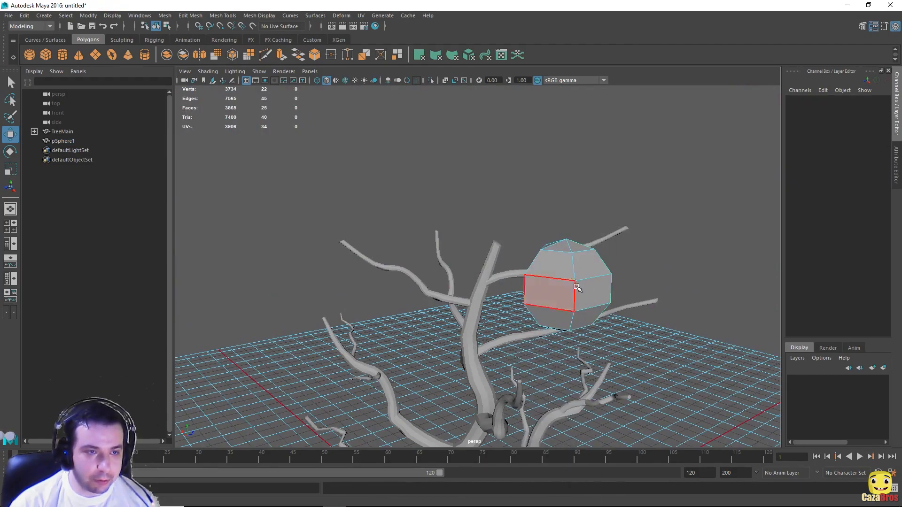
pyautogui.click(584, 297)
pyautogui.moveTo(591, 288); pyautogui.dragTo(605, 291)
pyautogui.click(549, 264)
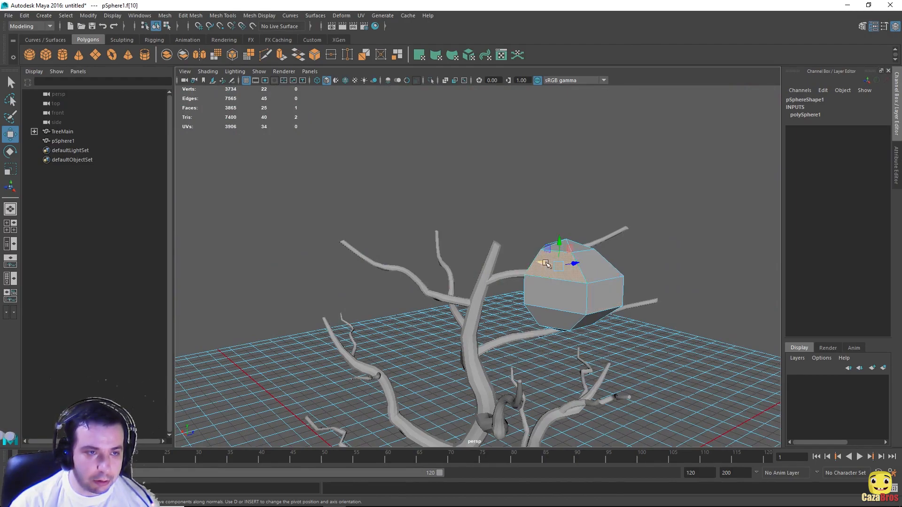
pyautogui.keyDown('alt'); pyautogui.moveTo(571, 263); pyautogui.dragTo(475, 323); pyautogui.keyUp('alt')
pyautogui.click(453, 330)
pyautogui.keyDown('alt'); pyautogui.moveTo(455, 272); pyautogui.dragTo(593, 243); pyautogui.keyUp('alt')
pyautogui.click(565, 282)
pyautogui.click(581, 290)
# Step: Push a side face inward and pull the top face upward, then reselect the whole sphere
pyautogui.keyDown('alt'); pyautogui.moveTo(606, 282); pyautogui.dragTo(534, 297); pyautogui.keyUp('alt')
pyautogui.click(533, 303)
pyautogui.keyDown('alt'); pyautogui.moveTo(557, 270); pyautogui.dragTo(505, 292); pyautogui.keyUp('alt')
pyautogui.click(496, 321)
pyautogui.keyDown('alt'); pyautogui.moveTo(540, 289); pyautogui.dragTo(570, 262); pyautogui.keyUp('alt')
pyautogui.moveTo(418, 300)
pyautogui.keyDown('alt'); pyautogui.mouseDown()
pyautogui.moveTo(386, 293)
pyautogui.moveTo(424, 294)
pyautogui.mouseUp(); pyautogui.keyUp('alt')
pyautogui.click(383, 296)
pyautogui.keyDown('alt'); pyautogui.moveTo(389, 241); pyautogui.dragTo(610, 254); pyautogui.keyUp('alt')
pyautogui.moveTo(591, 300); pyautogui.dragTo(616, 223, button='right')
pyautogui.click(591, 288)
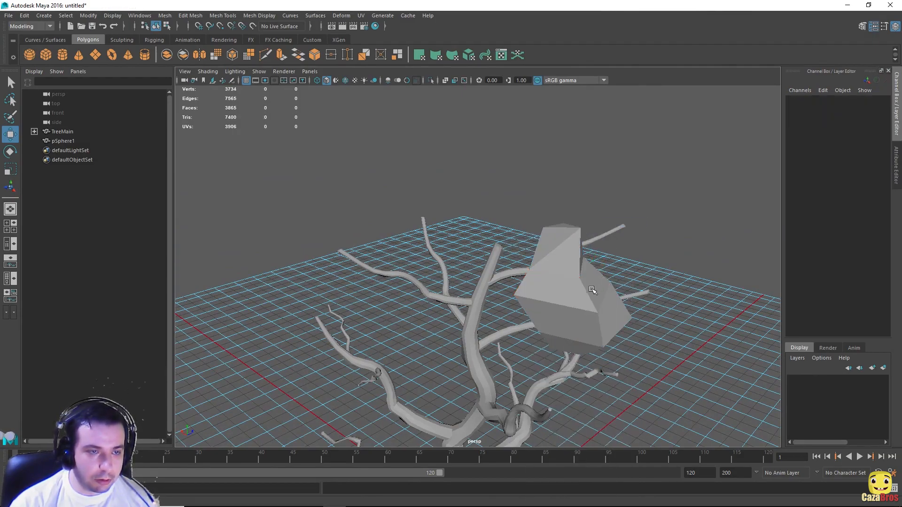
pyautogui.click(576, 299)
# Step: Lower pSphere1 onto the branches and move it to the left of the tree
pyautogui.keyDown('alt'); pyautogui.moveTo(728, 254); pyautogui.dragTo(681, 188); pyautogui.keyUp('alt')
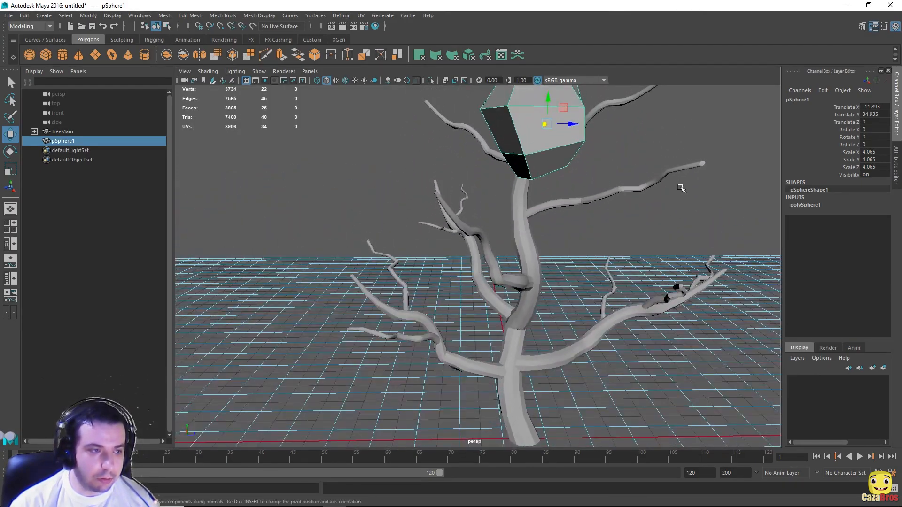
pyautogui.moveTo(551, 101); pyautogui.dragTo(549, 278)
pyautogui.moveTo(564, 326); pyautogui.dragTo(348, 308)
pyautogui.keyDown('alt'); pyautogui.moveTo(353, 266); pyautogui.dragTo(554, 167); pyautogui.keyUp('alt')
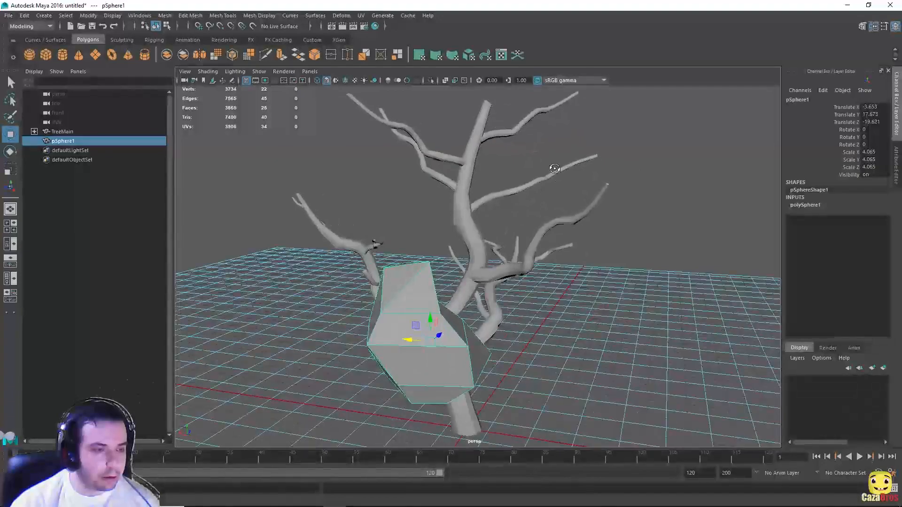
pyautogui.click(407, 339)
pyautogui.click(413, 343)
pyautogui.moveTo(409, 342); pyautogui.dragTo(390, 343)
pyautogui.keyDown('alt'); pyautogui.moveTo(484, 329); pyautogui.dragTo(396, 347); pyautogui.keyUp('alt')
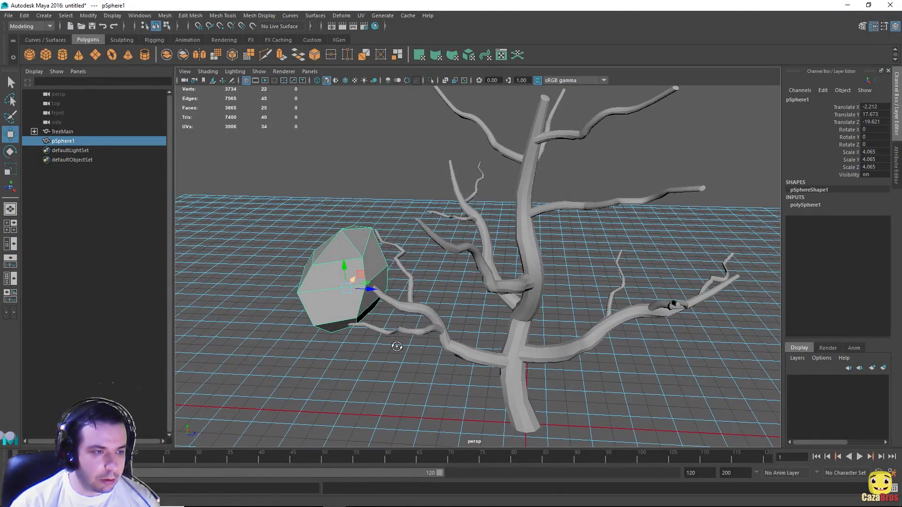
# Step: Scale the sphere down to 3.345 and raise it up among the branches
pyautogui.press('r')
pyautogui.moveTo(354, 296); pyautogui.dragTo(405, 265)
pyautogui.press('w')
pyautogui.moveTo(343, 297); pyautogui.dragTo(346, 271)
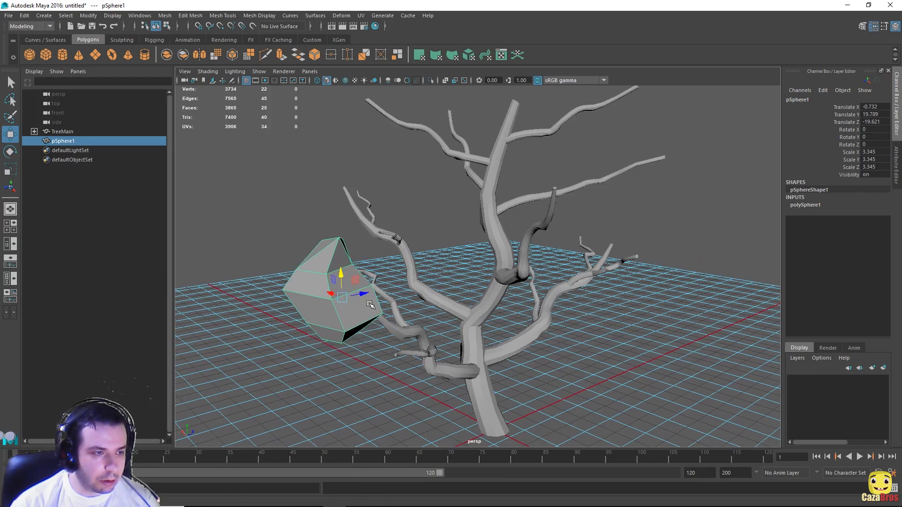
pyautogui.keyDown('shift'); pyautogui.click(367, 293); pyautogui.keyUp('shift')
pyautogui.click(356, 310)
pyautogui.moveTo(363, 295); pyautogui.dragTo(386, 291)
pyautogui.keyDown('alt'); pyautogui.moveTo(389, 291); pyautogui.dragTo(543, 303); pyautogui.keyUp('alt')
# Step: Move the small TreeBranch11 sideways and up against the main branch
pyautogui.click(547, 336)
pyautogui.keyDown('alt'); pyautogui.moveTo(547, 336); pyautogui.dragTo(455, 317); pyautogui.keyUp('alt')
pyautogui.keyDown('alt'); pyautogui.moveTo(455, 317); pyautogui.dragTo(506, 350, button='right'); pyautogui.keyUp('alt')
pyautogui.keyDown('alt'); pyautogui.moveTo(506, 350); pyautogui.dragTo(423, 374); pyautogui.keyUp('alt')
pyautogui.moveTo(398, 416); pyautogui.dragTo(465, 261)
pyautogui.scroll(-5, 519, 285)
# Step: Rename pSphere1 to Leaves1 in the Outliner
pyautogui.click(557, 241)
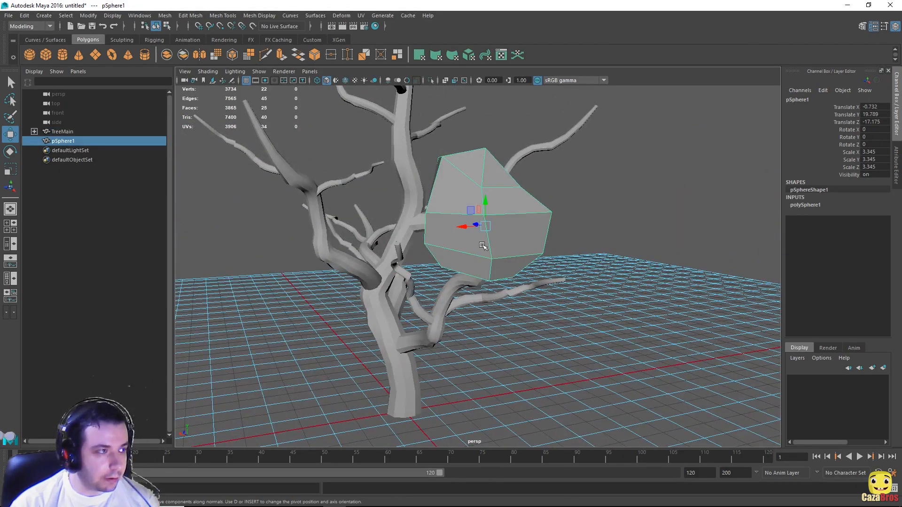
pyautogui.doubleClick(75, 142)
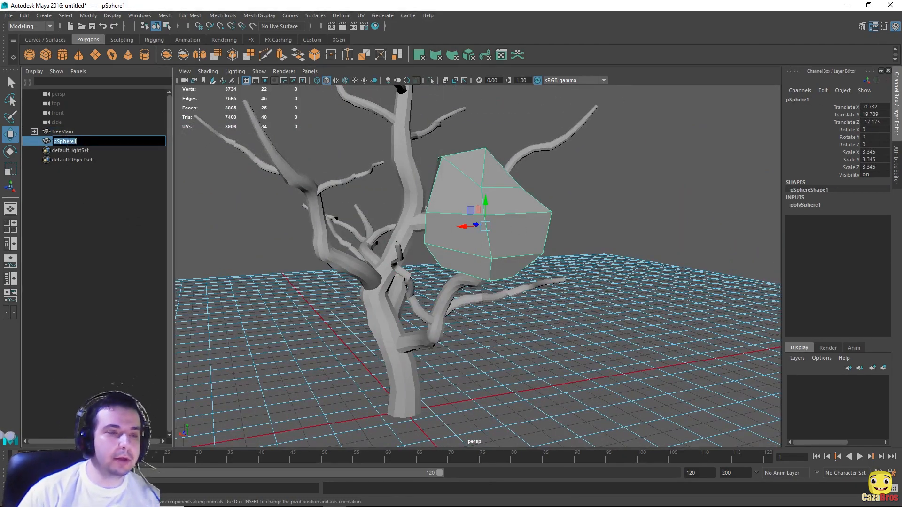
pyautogui.write('Leaves')
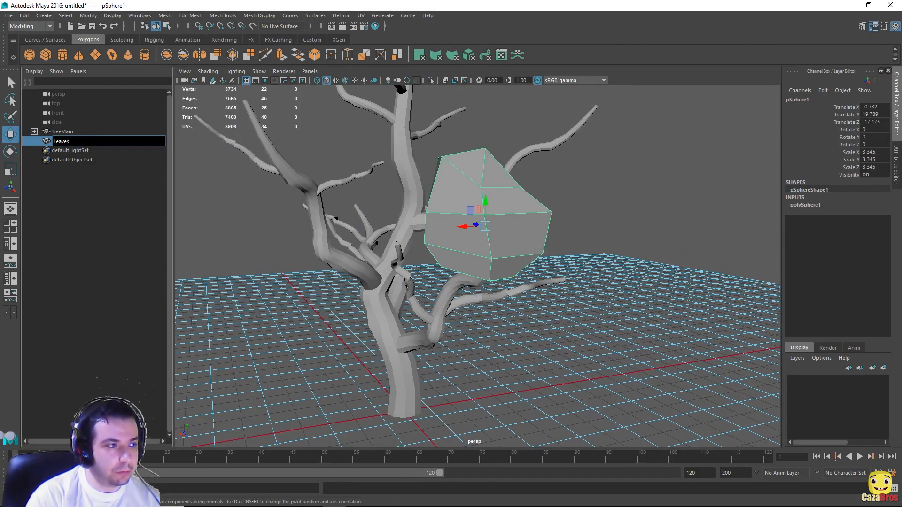
pyautogui.write('1')
pyautogui.press('Return')
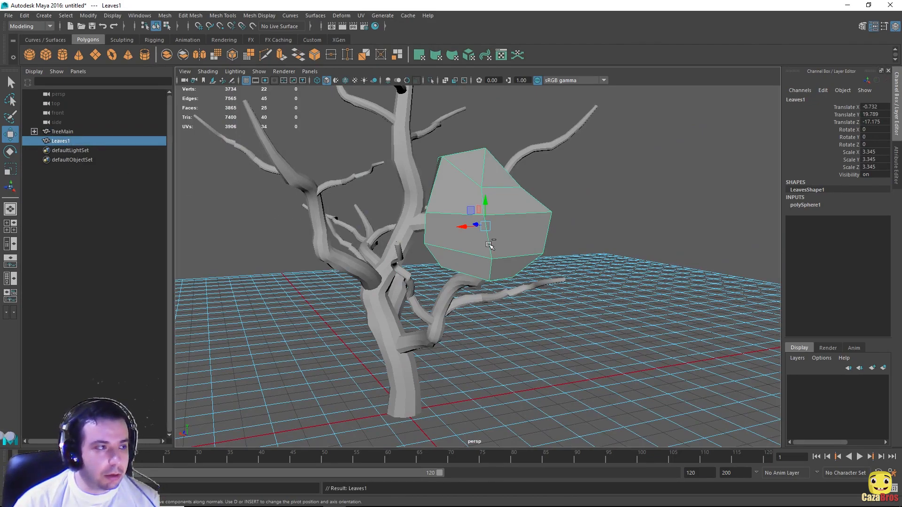
# Step: Duplicate Leaves1 as Leaves2, lower it and shrink it to about half size (1.655)
pyautogui.hotkey('ctrl', 'd')
pyautogui.keyDown('alt'); pyautogui.moveTo(472, 188); pyautogui.dragTo(549, 210); pyautogui.keyUp('alt')
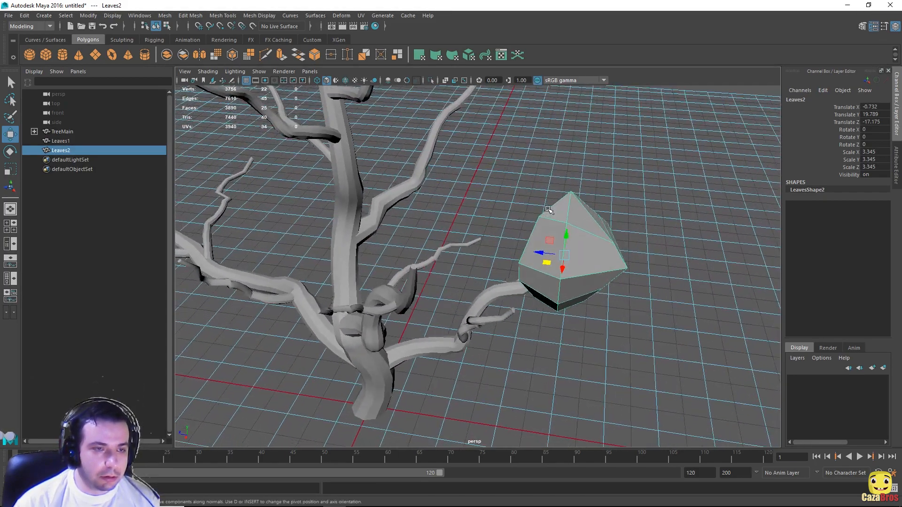
pyautogui.moveTo(570, 239); pyautogui.dragTo(548, 362)
pyautogui.press('f')
pyautogui.press('d')
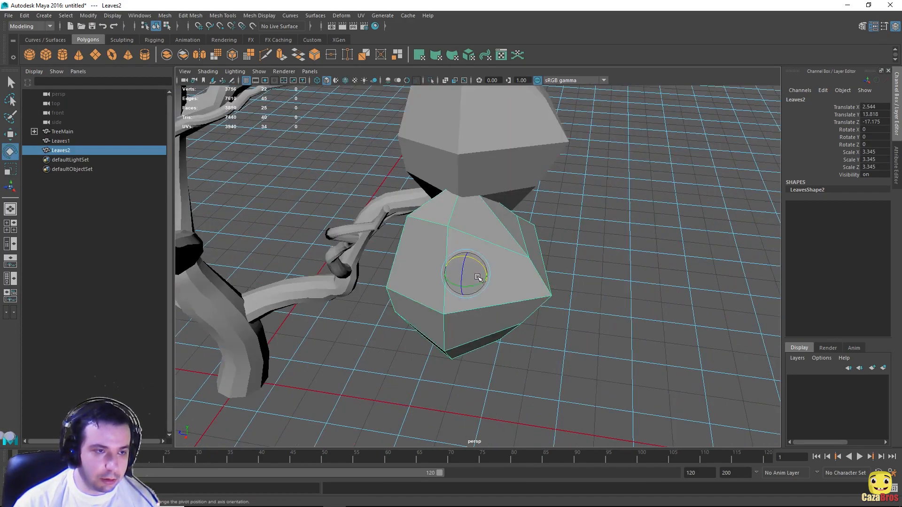
pyautogui.press('d')
pyautogui.press('r')
pyautogui.moveTo(466, 274); pyautogui.dragTo(393, 278)
pyautogui.press('w')
pyautogui.moveTo(460, 288); pyautogui.dragTo(413, 316)
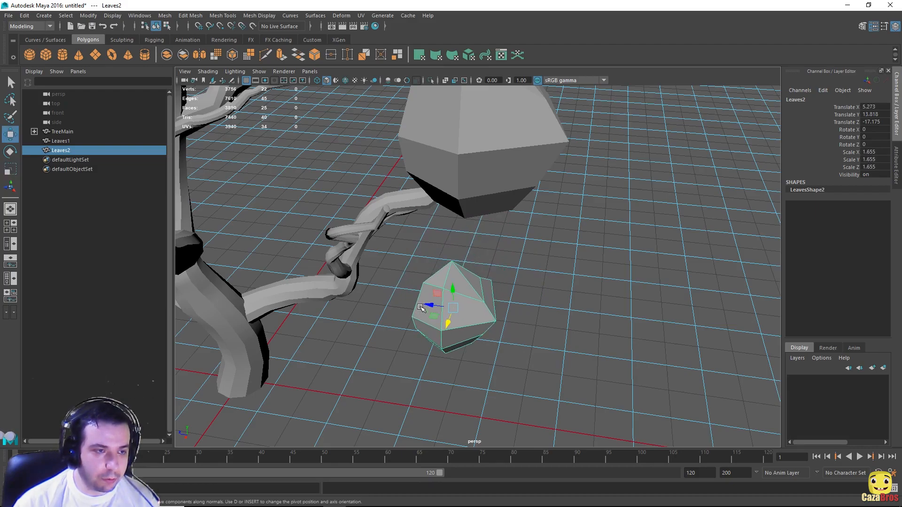
# Step: Reshape Leaves2 by pulling its left face outward and an upper right face upward
pyautogui.moveTo(424, 309); pyautogui.dragTo(428, 272, button='right')
pyautogui.click(434, 311)
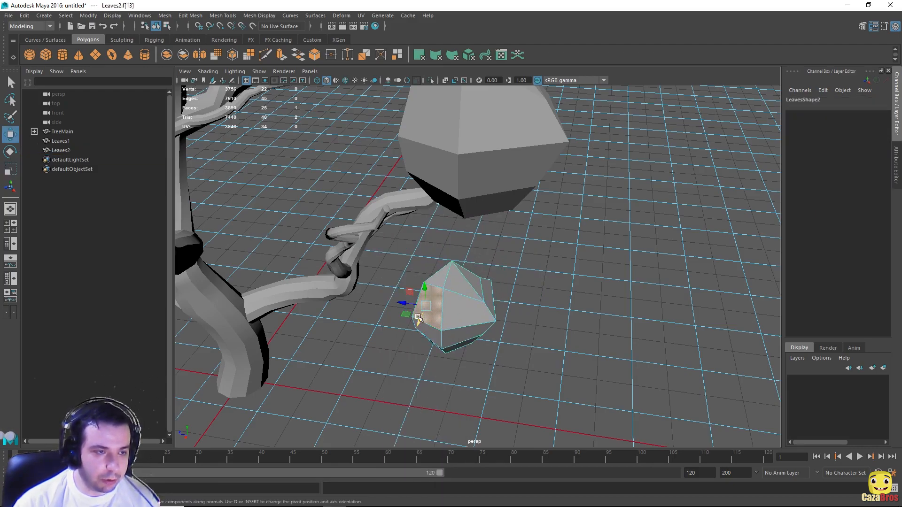
pyautogui.moveTo(421, 320); pyautogui.dragTo(414, 338)
pyautogui.click(481, 283)
pyautogui.moveTo(470, 258); pyautogui.dragTo(470, 244)
pyautogui.click(464, 311)
pyautogui.moveTo(464, 314); pyautogui.dragTo(511, 223, button='right')
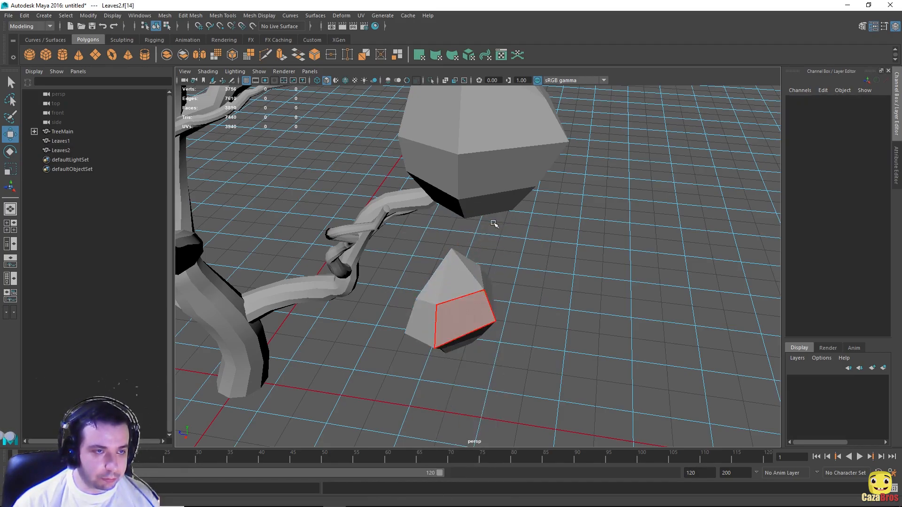
pyautogui.keyDown('alt'); pyautogui.moveTo(504, 253); pyautogui.dragTo(478, 196); pyautogui.keyUp('alt')
# Step: Raise Leaves2 and nudge it onto the lower branch beside Leaves1
pyautogui.click(502, 277)
pyautogui.moveTo(487, 280); pyautogui.dragTo(473, 188)
pyautogui.moveTo(476, 222)
pyautogui.mouseDown()
pyautogui.moveTo(419, 218)
pyautogui.moveTo(471, 237)
pyautogui.mouseUp()
pyautogui.moveTo(356, 260); pyautogui.dragTo(469, 156)
pyautogui.keyDown('alt'); pyautogui.moveTo(405, 170); pyautogui.dragTo(304, 165); pyautogui.keyUp('alt')
pyautogui.moveTo(402, 228); pyautogui.dragTo(474, 185)
pyautogui.scroll(-6, 575, 171)
# Step: Create a new low-subdivision polygon sphere, placing and enlarging it by the trunk
pyautogui.scroll(8, 473, 185)
pyautogui.moveTo(477, 245); pyautogui.dragTo(477, 278, button='right')
pyautogui.click(475, 254)
pyautogui.keyDown('shift'); pyautogui.click(501, 266); pyautogui.keyUp('shift')
pyautogui.scroll(-7, 501, 266)
pyautogui.keyDown('alt'); pyautogui.moveTo(501, 266); pyautogui.dragTo(677, 292); pyautogui.keyUp('alt')
pyautogui.click(29, 55)
pyautogui.press('r')
pyautogui.click(808, 197)
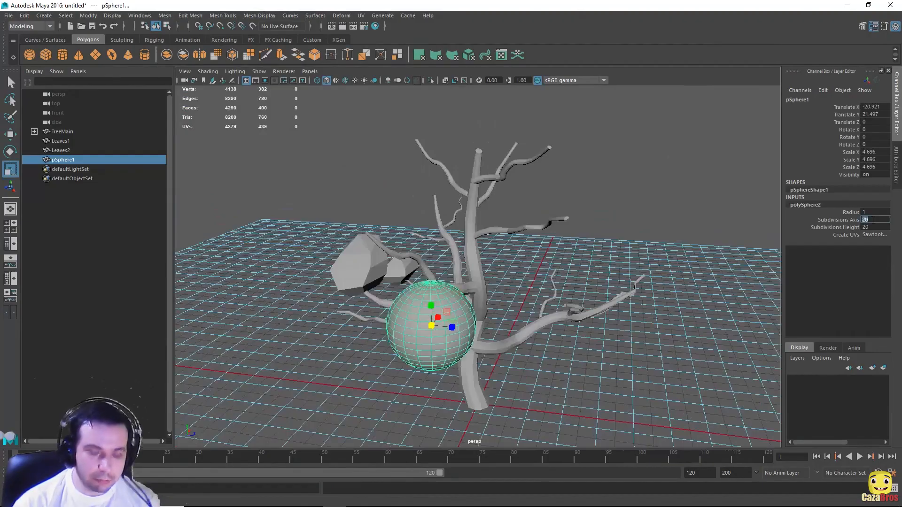
pyautogui.scroll(6, 441, 174)
pyautogui.moveTo(441, 173); pyautogui.dragTo(441, 206, button='right')
pyautogui.keyDown('alt'); pyautogui.moveTo(441, 173); pyautogui.dragTo(463, 325); pyautogui.keyUp('alt')
# Step: Pull several faces of the new sphere outward into an angular clump
pyautogui.click(471, 311)
pyautogui.keyDown('alt'); pyautogui.moveTo(462, 324); pyautogui.dragTo(541, 282); pyautogui.keyUp('alt')
pyautogui.click(534, 244)
pyautogui.moveTo(551, 245)
pyautogui.keyDown('alt'); pyautogui.mouseDown()
pyautogui.moveTo(578, 230)
pyautogui.moveTo(541, 249)
pyautogui.mouseUp(); pyautogui.keyUp('alt')
pyautogui.click(540, 213)
pyautogui.keyDown('alt'); pyautogui.moveTo(539, 213); pyautogui.dragTo(531, 188); pyautogui.keyUp('alt')
pyautogui.click(535, 249)
pyautogui.keyDown('alt'); pyautogui.moveTo(513, 239); pyautogui.dragTo(503, 225); pyautogui.keyUp('alt')
pyautogui.moveTo(503, 225); pyautogui.dragTo(531, 197, button='right')
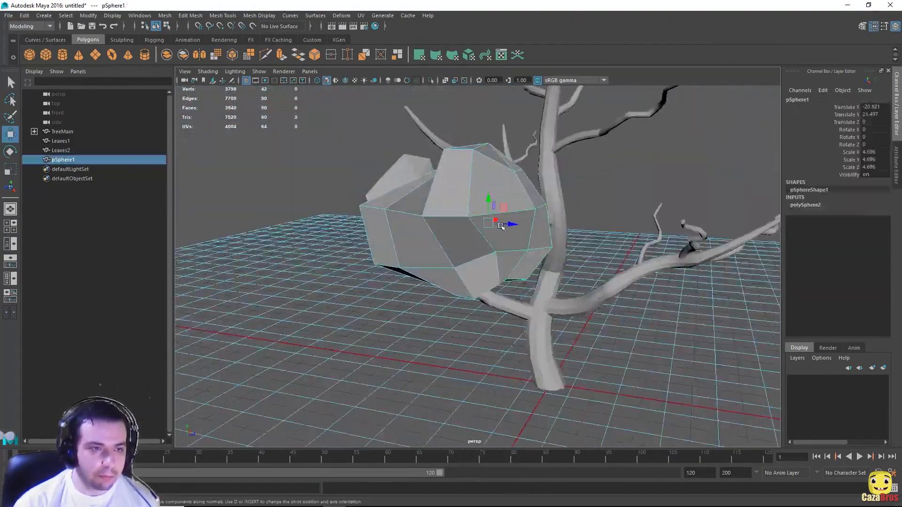
pyautogui.keyDown('alt'); pyautogui.moveTo(503, 226); pyautogui.dragTo(383, 268); pyautogui.keyUp('alt')
# Step: Duplicate the clump as pSphere2 through pSphere4, scaling and placing copies across the tree
pyautogui.hotkey('ctrl', 'd')
pyautogui.moveTo(537, 276); pyautogui.dragTo(677, 245)
pyautogui.keyDown('alt'); pyautogui.moveTo(588, 277); pyautogui.dragTo(583, 197); pyautogui.keyUp('alt')
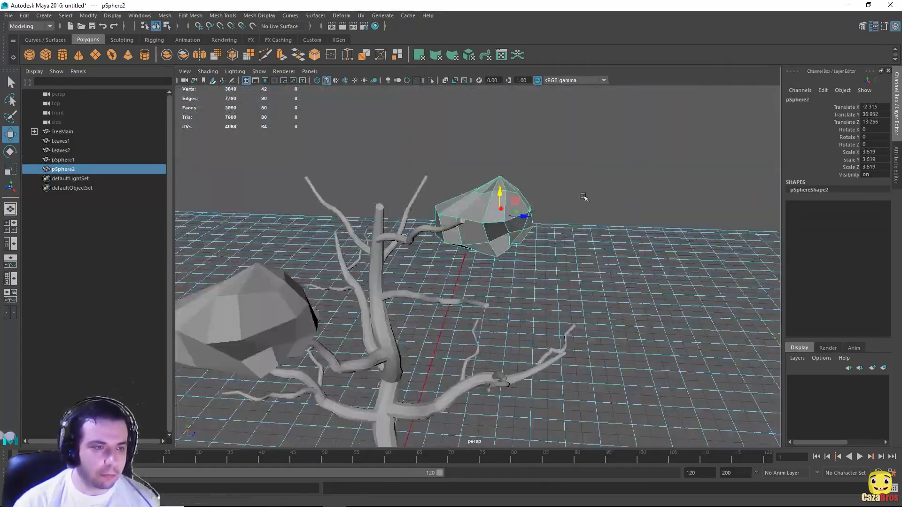
pyautogui.hotkey('ctrl', 'd')
pyautogui.keyDown('alt'); pyautogui.moveTo(429, 220); pyautogui.dragTo(563, 188); pyautogui.keyUp('alt')
pyautogui.press('r')
pyautogui.press('e')
pyautogui.press('w')
pyautogui.click(382, 202)
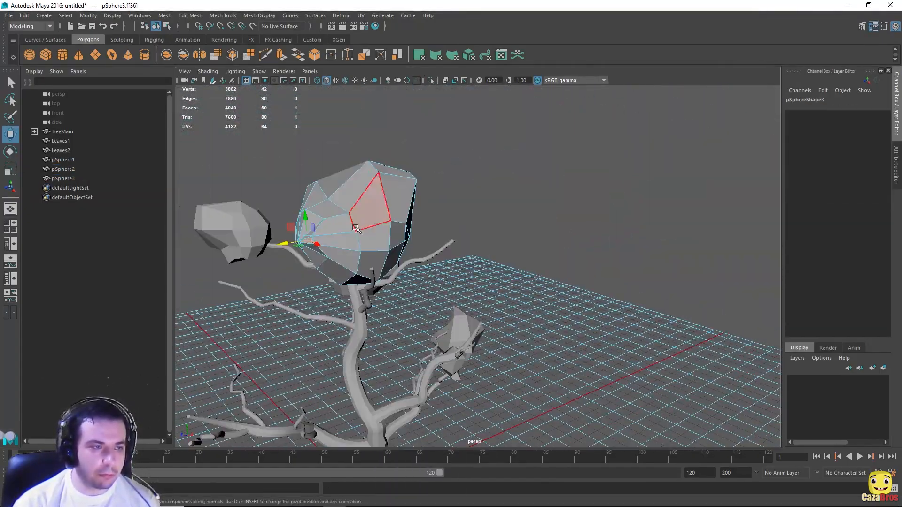
pyautogui.hotkey('ctrl', 'd')
pyautogui.keyDown('alt'); pyautogui.moveTo(479, 216); pyautogui.dragTo(296, 205); pyautogui.keyUp('alt')
# Step: Duplicate clumps as Leaves4 and pSphere5, moving pSphere5 to a lower branch
pyautogui.hotkey('ctrl', 'd')
pyautogui.click(511, 188)
pyautogui.click(483, 231)
pyautogui.hotkey('ctrl', 'd')
pyautogui.press('e')
pyautogui.hotkey('ctrl', 'd')
pyautogui.press('w')
pyautogui.moveTo(382, 286)
pyautogui.mouseDown()
pyautogui.moveTo(536, 305)
pyautogui.moveTo(401, 259)
pyautogui.moveTo(274, 362)
pyautogui.moveTo(369, 287)
pyautogui.mouseUp()
# Step: Duplicate clumps as pSphere6 and Leaves5, placing Leaves5 on a branch
pyautogui.press('r')
pyautogui.hotkey('ctrl', 'd')
pyautogui.press('w')
pyautogui.click(509, 312)
pyautogui.hotkey('ctrl', 'd')
pyautogui.moveTo(509, 312); pyautogui.dragTo(524, 249)
# Step: Add pSphere7 on the left and a reshaped pSphere8 copied from pSphere2
pyautogui.click(620, 230)
pyautogui.hotkey('ctrl', 'd')
pyautogui.moveTo(621, 230); pyautogui.dragTo(527, 191)
pyautogui.keyDown('alt'); pyautogui.moveTo(534, 276); pyautogui.dragTo(555, 343); pyautogui.keyUp('alt')
pyautogui.click(555, 343)
pyautogui.keyDown('shift'); pyautogui.click(451, 335); pyautogui.keyUp('shift')
pyautogui.hotkey('ctrl', 'd')
pyautogui.keyDown('alt'); pyautogui.moveTo(451, 335); pyautogui.dragTo(491, 306); pyautogui.keyUp('alt')
pyautogui.press('r')
pyautogui.press('w')
# Step: Add pSphere9 and Leaves6, moving Leaves6 into place among the branches
pyautogui.hotkey('ctrl', 'd')
pyautogui.press('e')
pyautogui.moveTo(522, 154); pyautogui.dragTo(544, 141, button='right')
pyautogui.click(663, 263)
pyautogui.hotkey('ctrl', 'd')
pyautogui.moveTo(663, 263); pyautogui.dragTo(603, 238)
pyautogui.scroll(-8, 600, 203)
pyautogui.click(600, 204)
pyautogui.scroll(4, 600, 203)
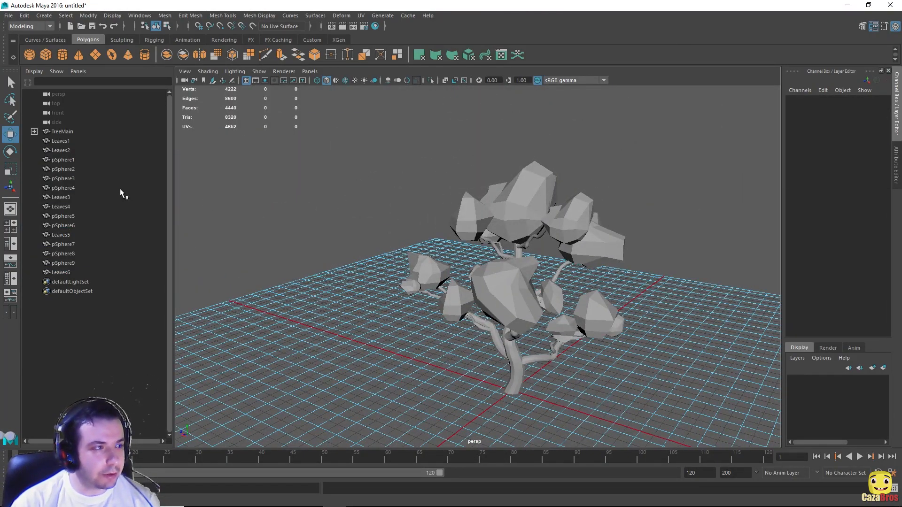
# Step: Group Leaves1 through Leaves6 with Ctrl+G and rename the group Leaves
pyautogui.click(61, 141)
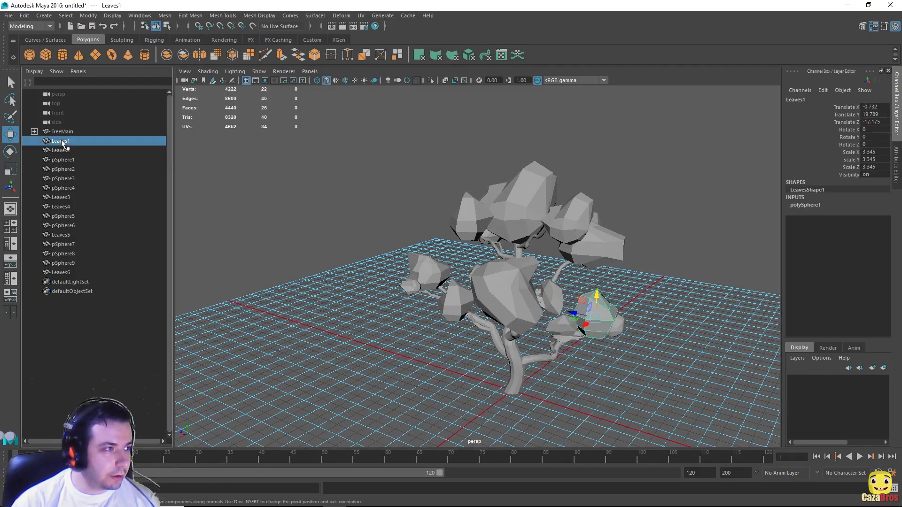
pyautogui.keyDown('shift'); pyautogui.click(67, 272); pyautogui.keyUp('shift')
pyautogui.moveTo(292, 215)
pyautogui.keyDown('alt'); pyautogui.mouseDown()
pyautogui.moveTo(343, 215)
pyautogui.moveTo(307, 214)
pyautogui.mouseUp(); pyautogui.keyUp('alt')
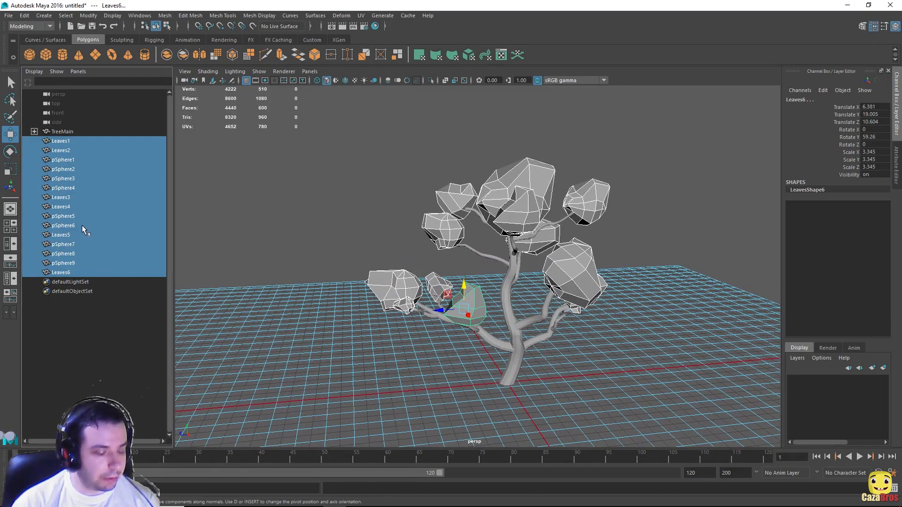
pyautogui.hotkey('ctrl', 'g')
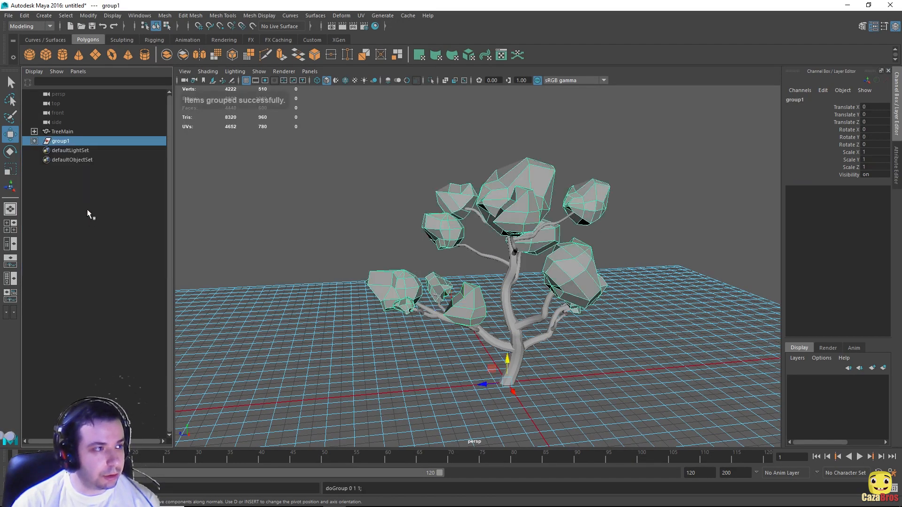
pyautogui.doubleClick(62, 142)
pyautogui.write('Leaves')
pyautogui.press('Return')
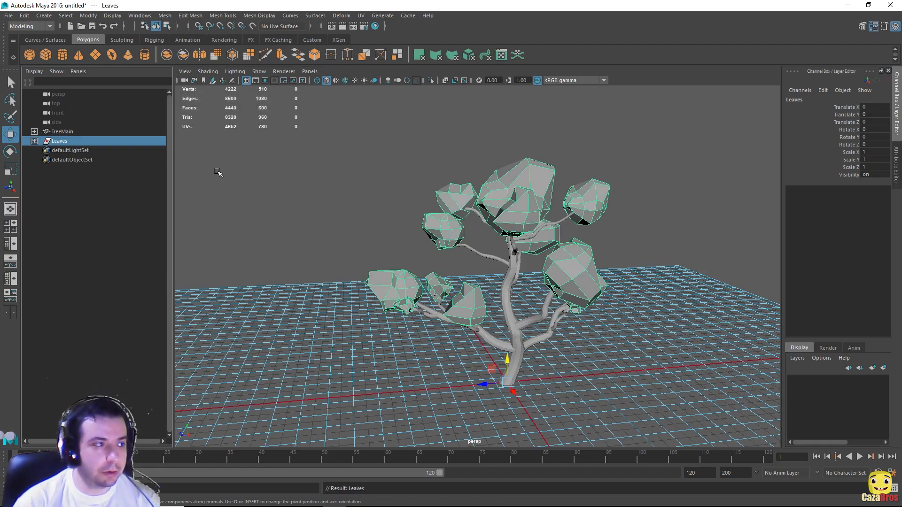
# Step: Clear the selection, then marquee-select the whole tree together with its leaves
pyautogui.keyDown('alt'); pyautogui.moveTo(620, 210); pyautogui.dragTo(629, 189); pyautogui.keyUp('alt')
pyautogui.click(637, 186)
pyautogui.keyDown('alt'); pyautogui.moveTo(378, 189); pyautogui.dragTo(598, 180); pyautogui.keyUp('alt')
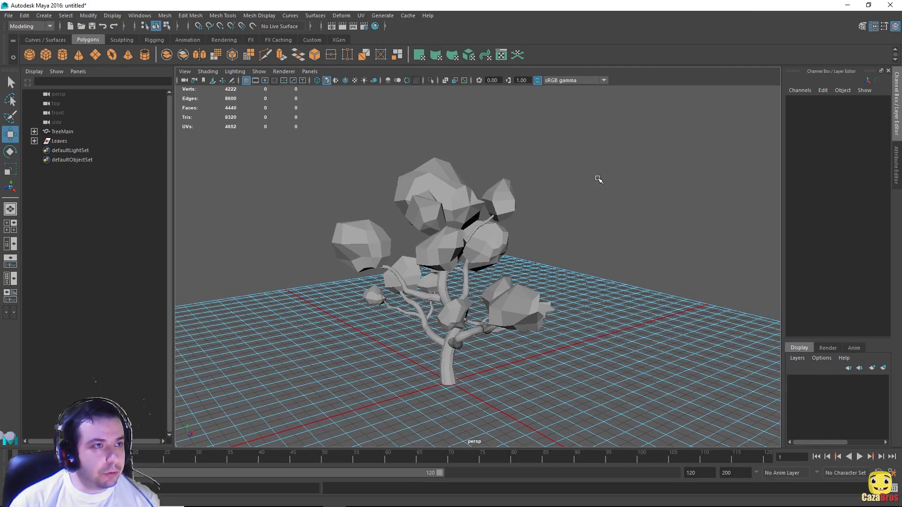
pyautogui.keyDown('alt'); pyautogui.moveTo(640, 161); pyautogui.dragTo(439, 161); pyautogui.keyUp('alt')
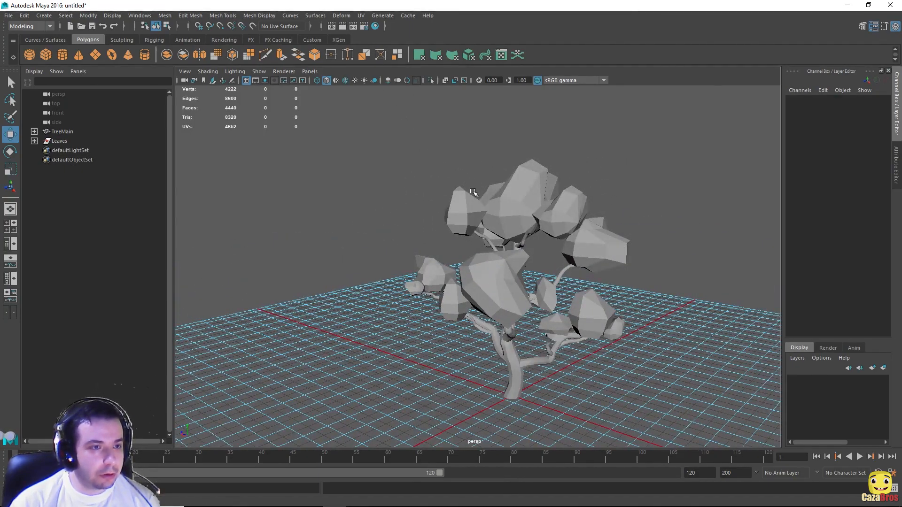
pyautogui.moveTo(323, 135); pyautogui.dragTo(688, 433)
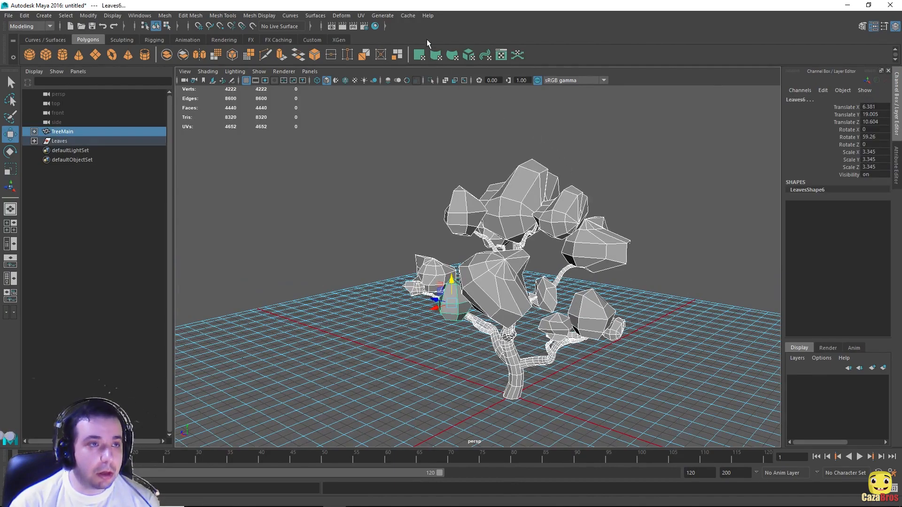
# Step: Apply UV > Automatic to the selected tree and leaves, raising the UV count to 7059
pyautogui.click(362, 16)
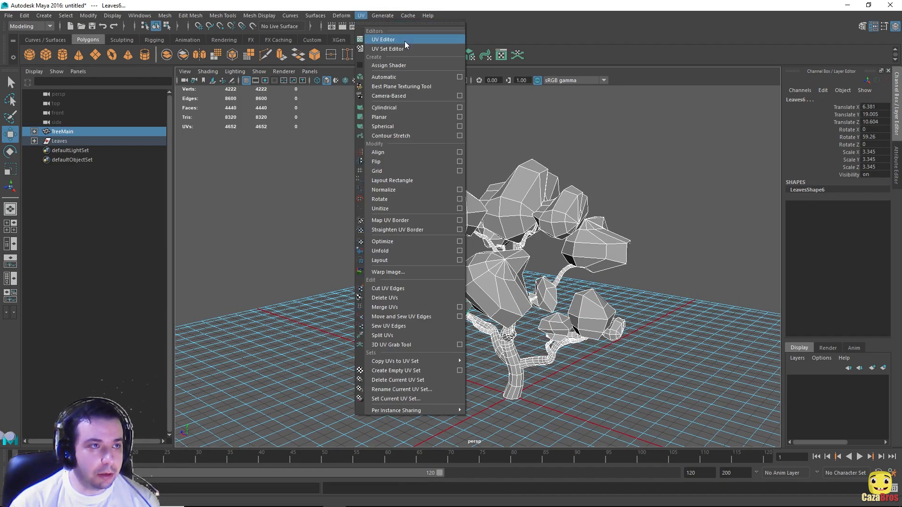
pyautogui.click(400, 78)
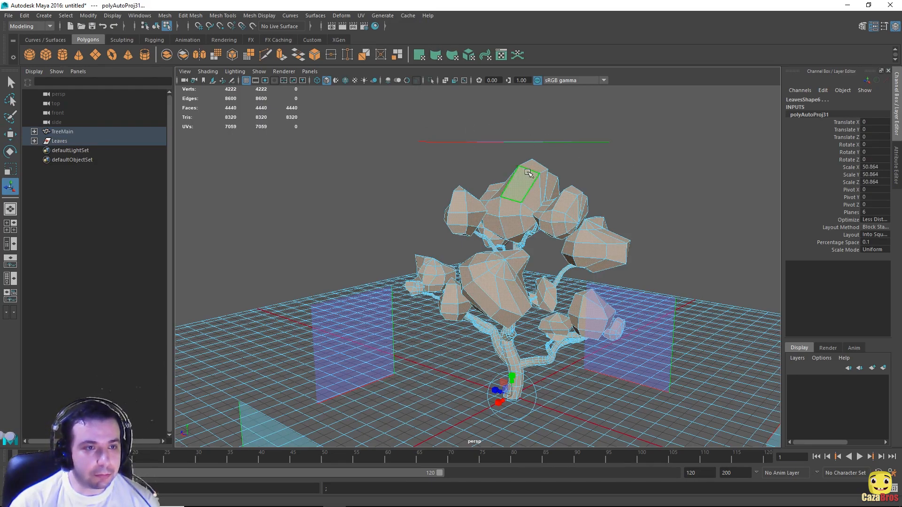
pyautogui.keyDown('alt'); pyautogui.moveTo(703, 212); pyautogui.dragTo(727, 204); pyautogui.keyUp('alt')
pyautogui.click(359, 16)
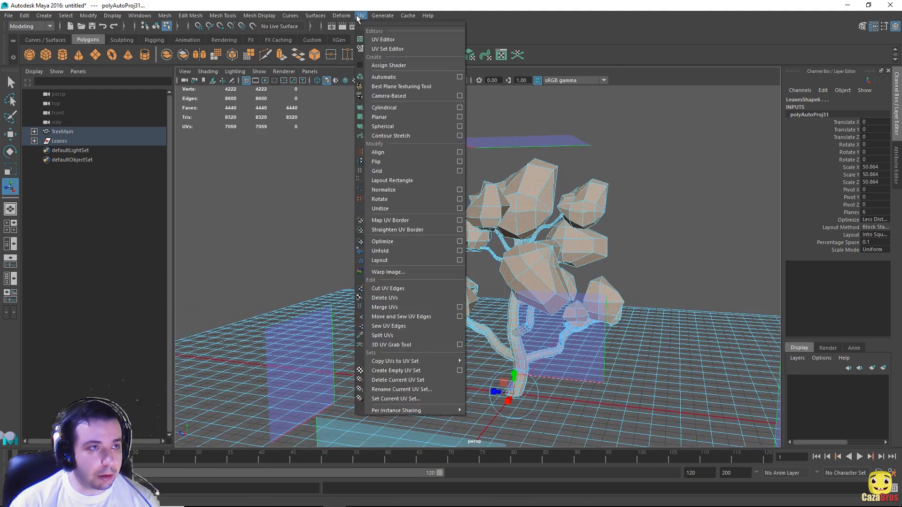
pyautogui.click(392, 40)
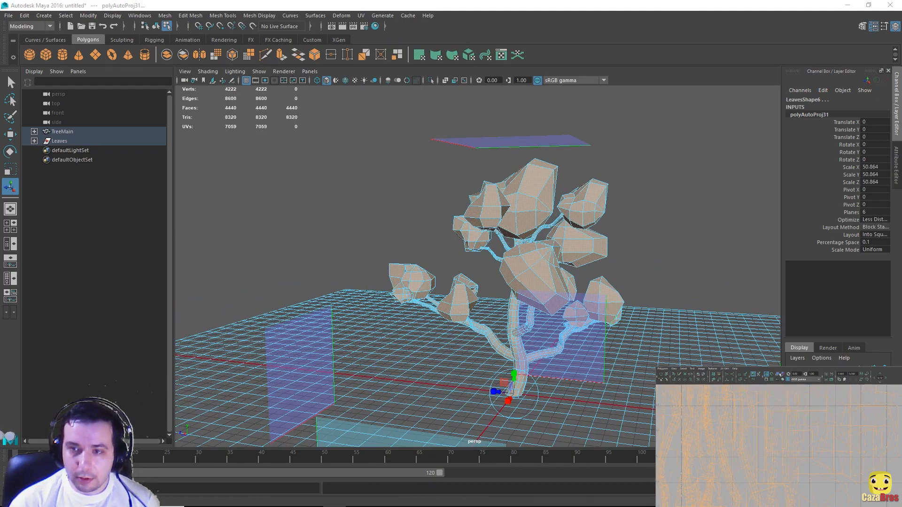
pyautogui.scroll(-6, 791, 428)
pyautogui.scroll(3, 782, 446)
pyautogui.scroll(-1, 780, 449)
pyautogui.scroll(-2, 780, 449)
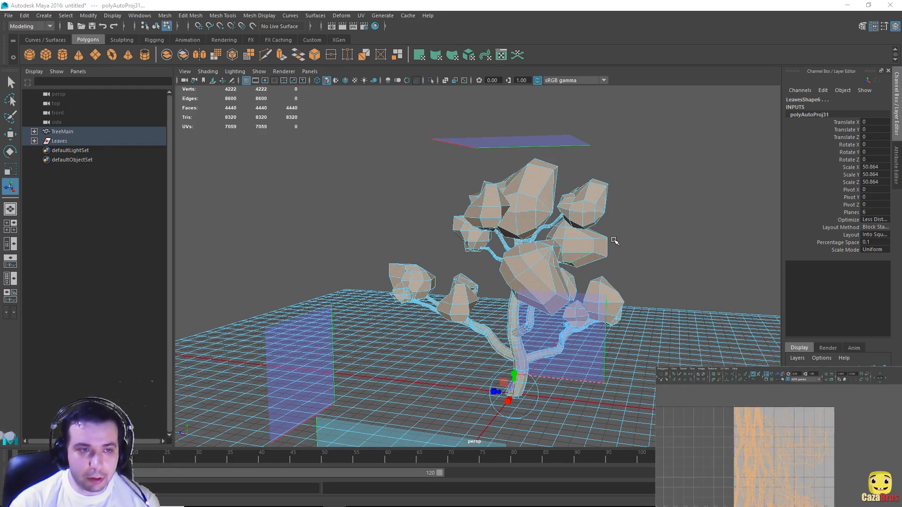
pyautogui.click(649, 252)
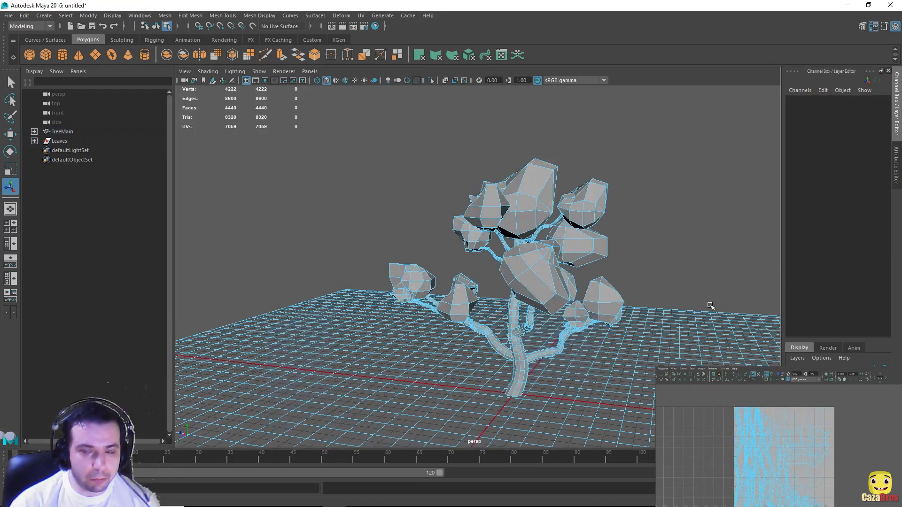
pyautogui.keyDown('alt'); pyautogui.moveTo(622, 250); pyautogui.dragTo(628, 217); pyautogui.keyUp('alt')
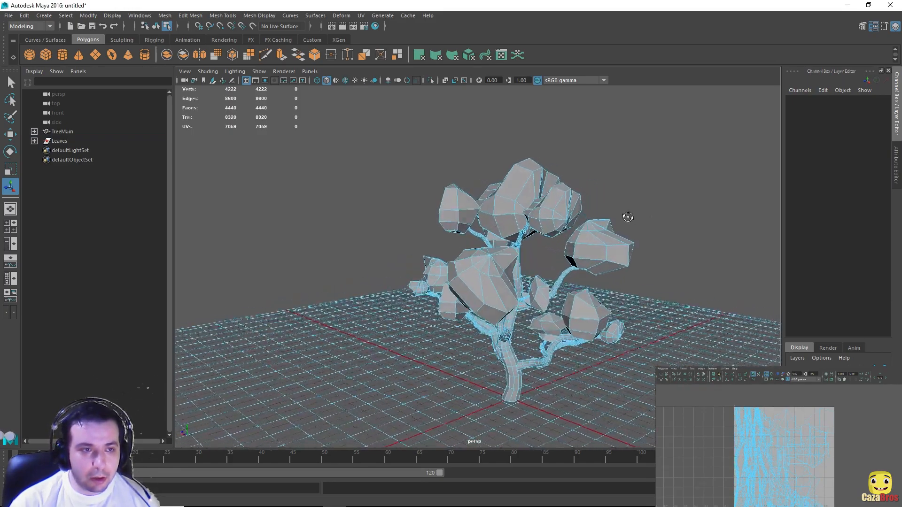
pyautogui.click(542, 179)
pyautogui.keyDown('alt'); pyautogui.moveTo(542, 179); pyautogui.dragTo(602, 180); pyautogui.keyUp('alt')
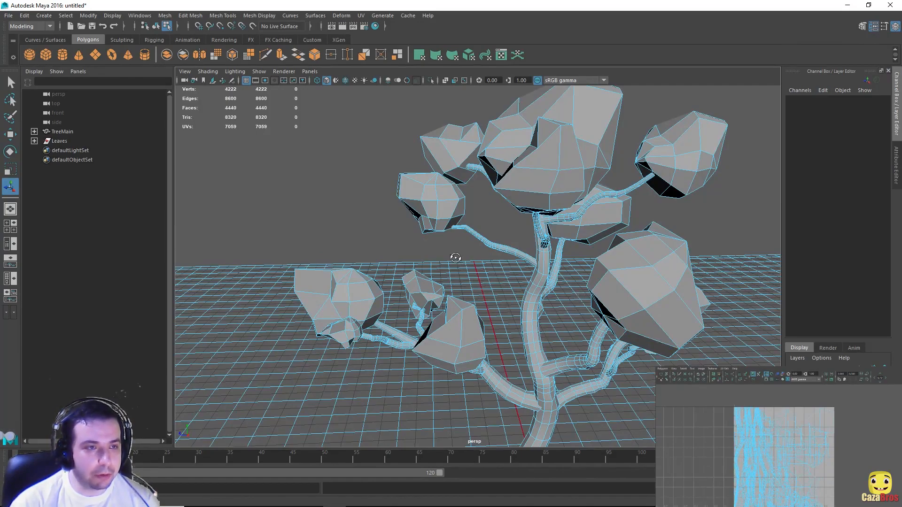
pyautogui.keyDown('alt'); pyautogui.moveTo(459, 258); pyautogui.dragTo(559, 268); pyautogui.keyUp('alt')
pyautogui.click(472, 339)
pyautogui.keyDown('alt'); pyautogui.moveTo(472, 339); pyautogui.dragTo(172, 263, button='right'); pyautogui.keyUp('alt')
# Step: Select the Leaves group, frame the full UV layout, and undo the last UV edit
pyautogui.click(66, 140)
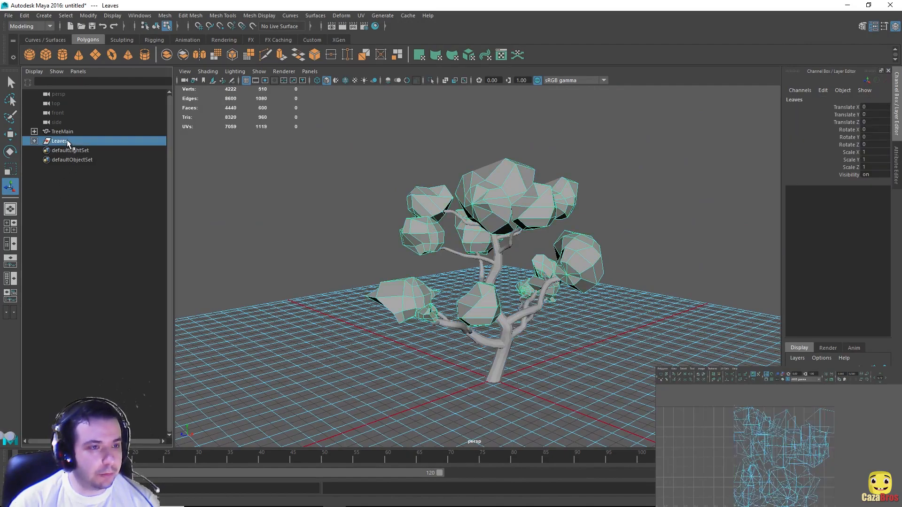
pyautogui.scroll(-3, 761, 478)
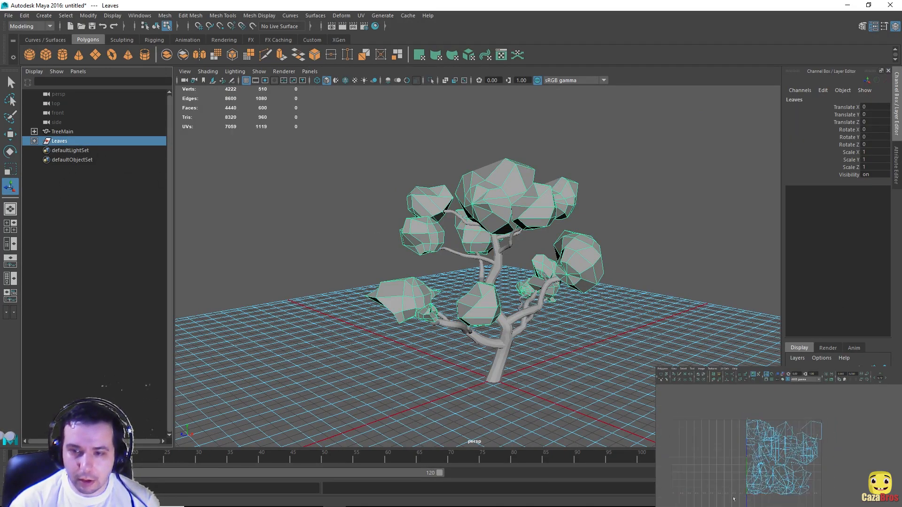
pyautogui.keyDown('alt'); pyautogui.moveTo(761, 477); pyautogui.dragTo(740, 467, button='middle'); pyautogui.keyUp('alt')
pyautogui.scroll(3, 740, 466)
pyautogui.scroll(2, 740, 467)
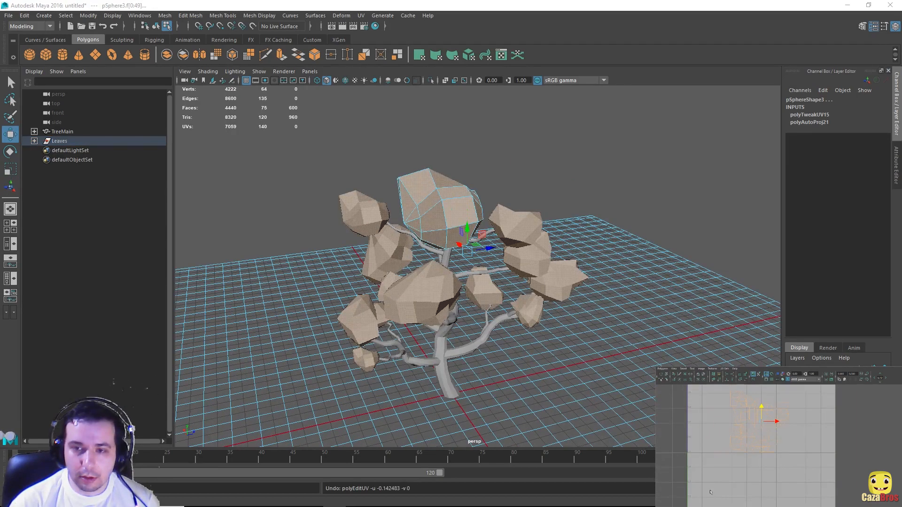
pyautogui.hotkey('ctrl', 'z')
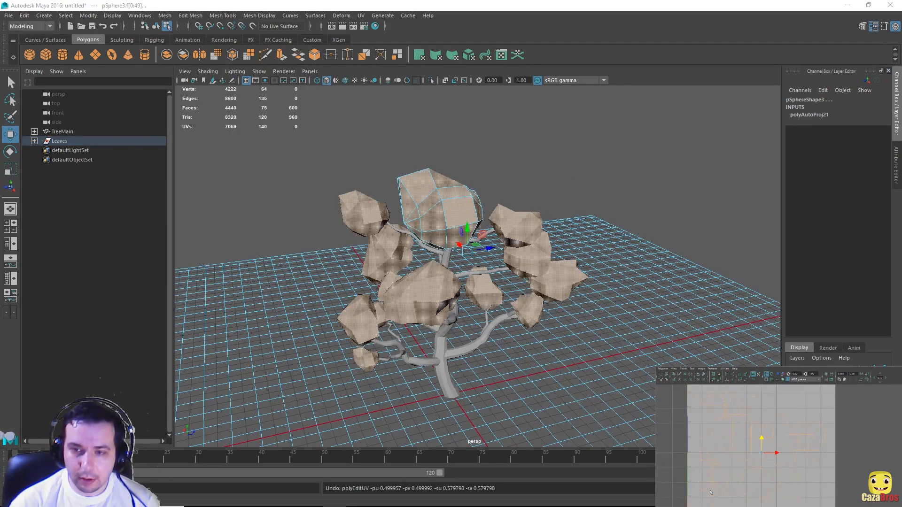
# Step: Select the top leaf cluster's (pSphere3) faces and scale its UV shell down
pyautogui.click(548, 165)
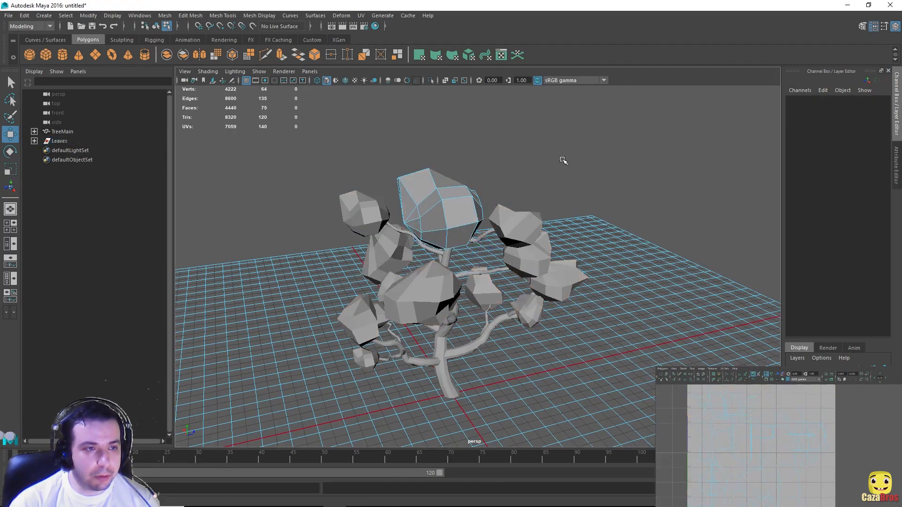
pyautogui.keyDown('alt'); pyautogui.moveTo(478, 129); pyautogui.dragTo(517, 128); pyautogui.keyUp('alt')
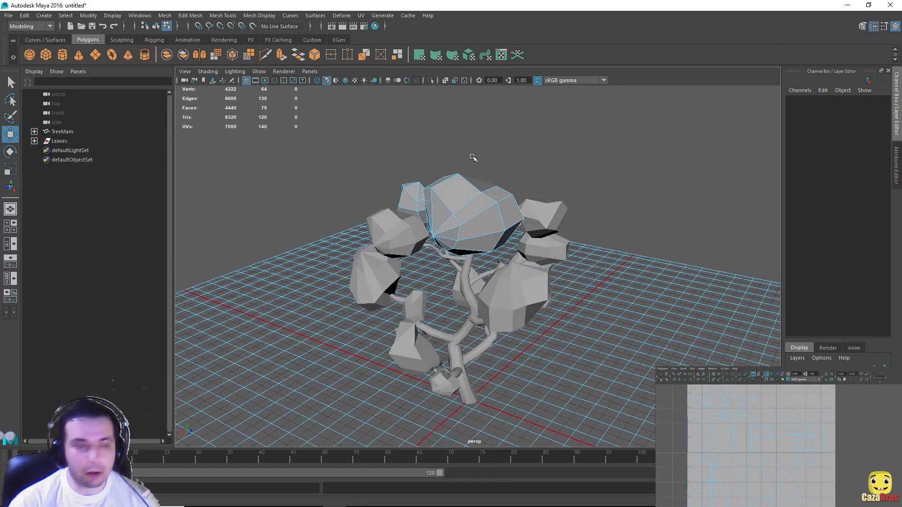
pyautogui.doubleClick(479, 232)
pyautogui.keyDown('alt'); pyautogui.moveTo(705, 184); pyautogui.dragTo(667, 453); pyautogui.keyUp('alt')
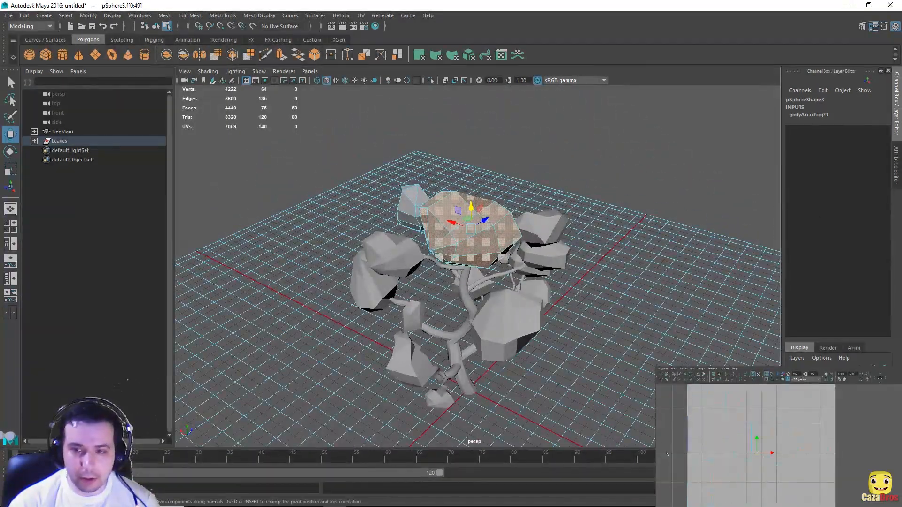
pyautogui.press('r')
pyautogui.moveTo(758, 454); pyautogui.dragTo(753, 453)
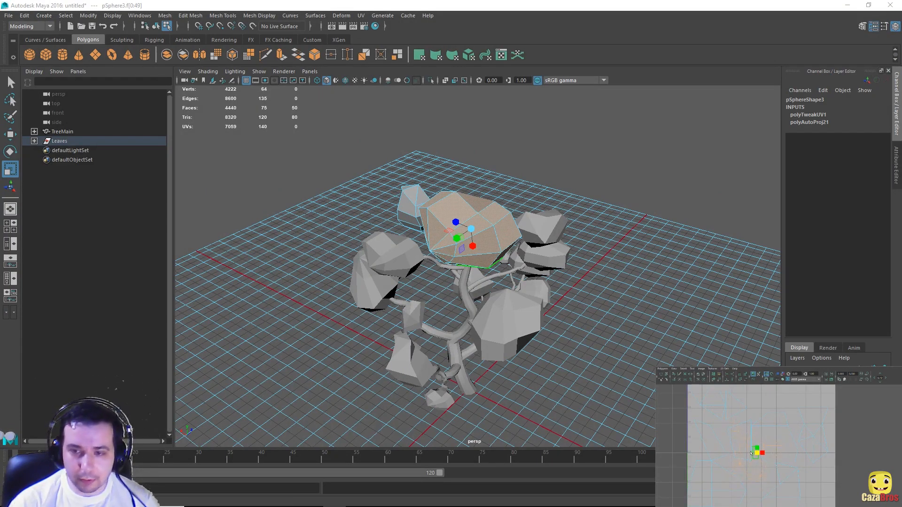
pyautogui.press('w')
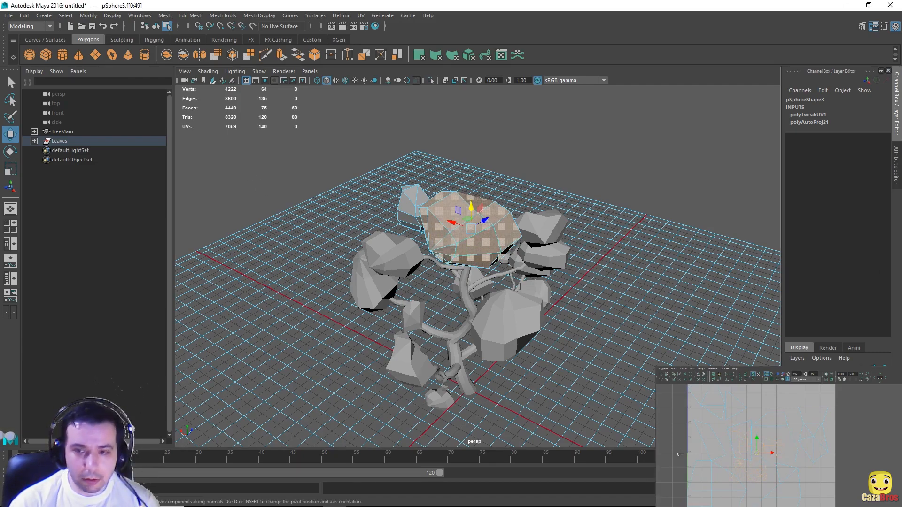
pyautogui.press('r')
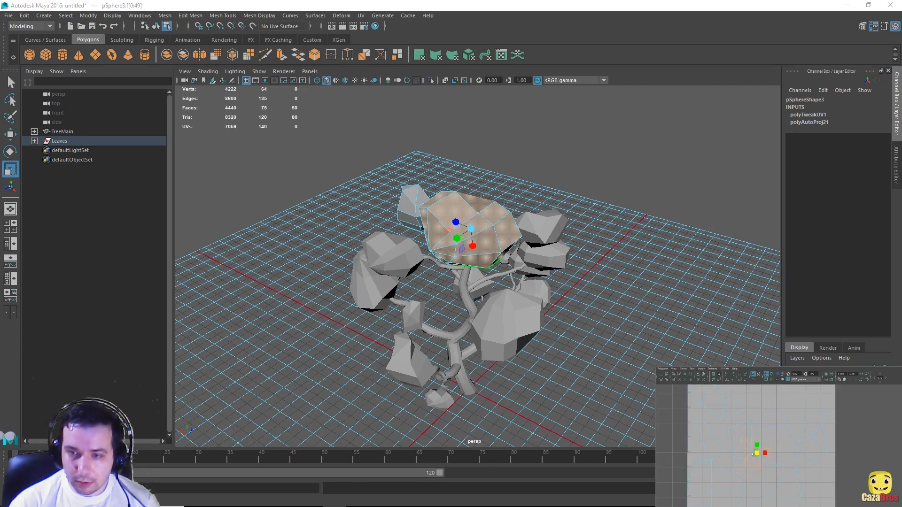
pyautogui.press('w')
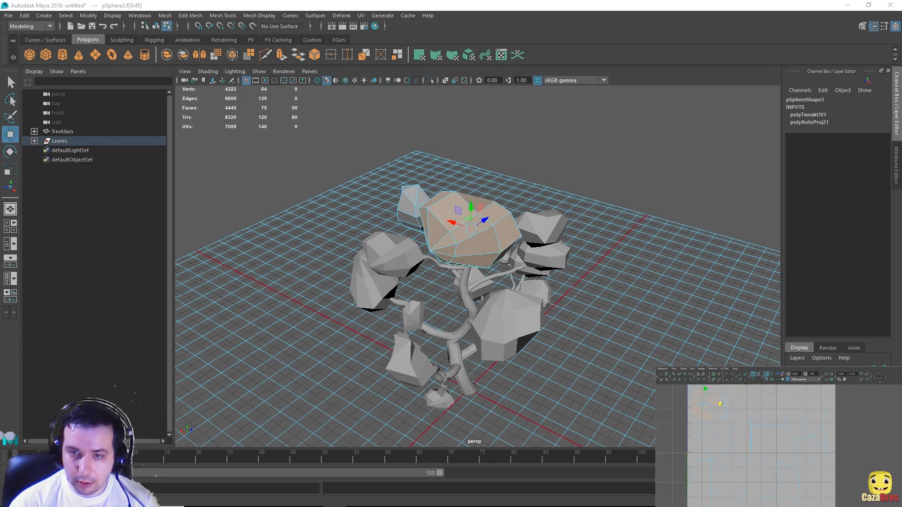
pyautogui.click(388, 255)
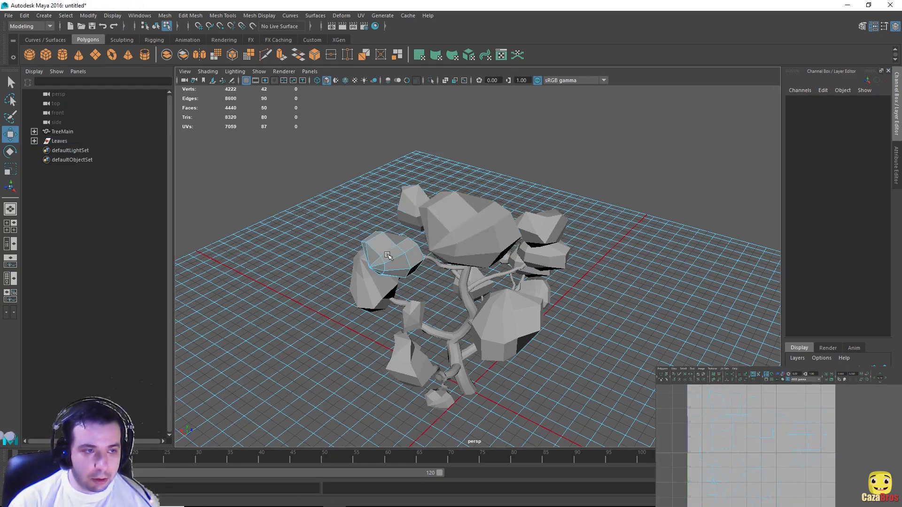
# Step: Shrink the small leaf cluster's (pSphere4) UV shell and move it upward in the layout
pyautogui.doubleClick(388, 256)
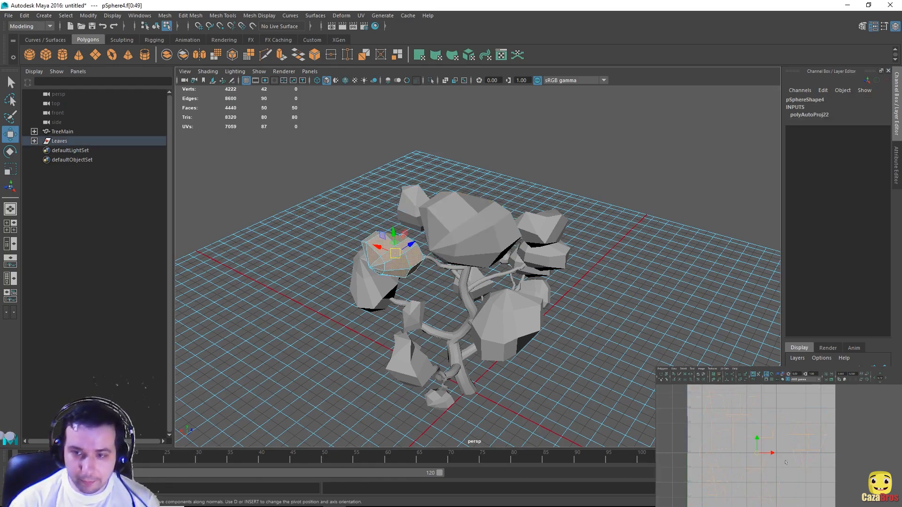
pyautogui.press('r')
pyautogui.moveTo(758, 455); pyautogui.dragTo(751, 455)
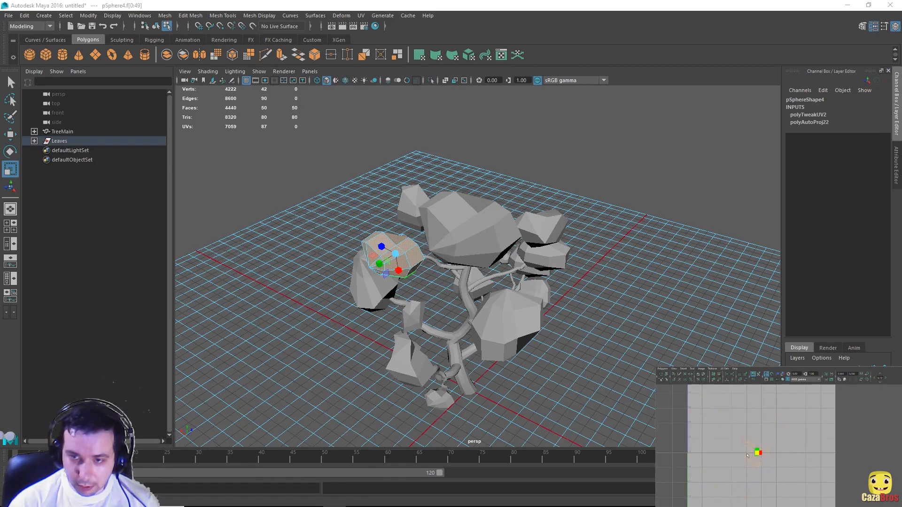
pyautogui.press('w')
pyautogui.moveTo(757, 441); pyautogui.dragTo(757, 396)
pyautogui.press('r')
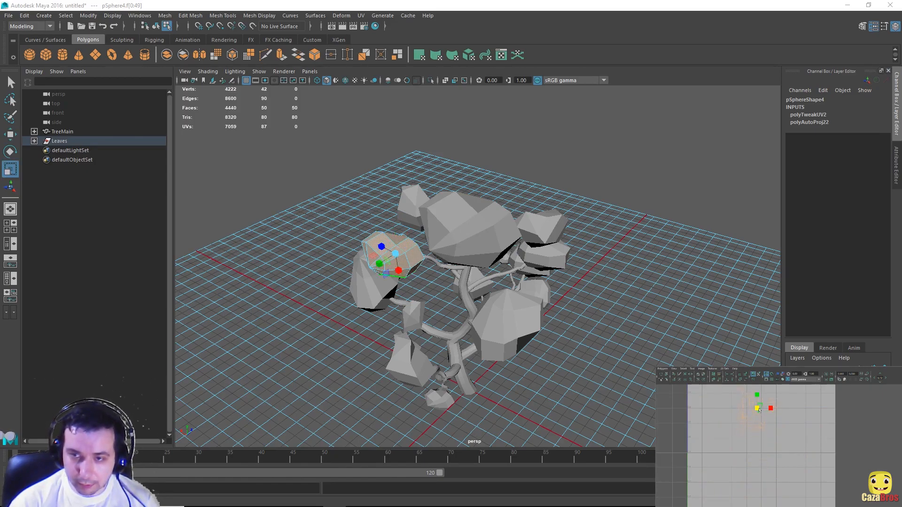
pyautogui.press('w')
pyautogui.moveTo(757, 396); pyautogui.dragTo(756, 393)
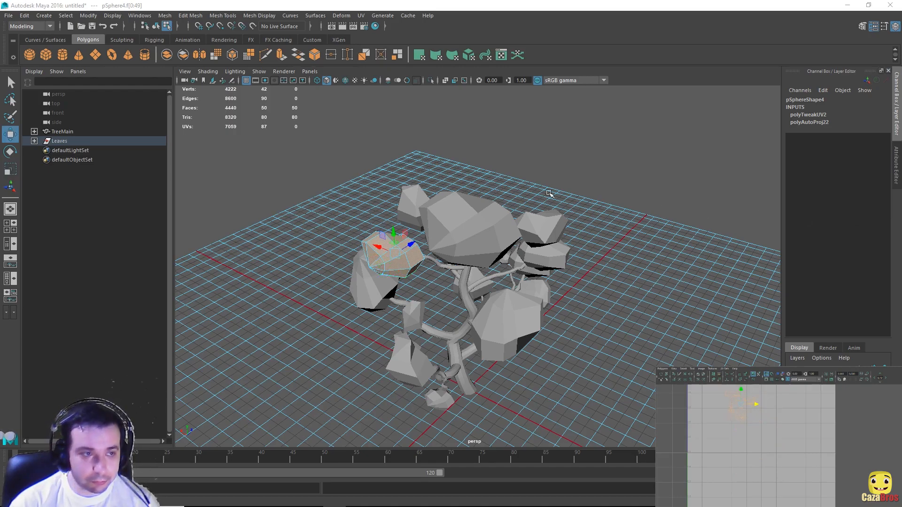
pyautogui.keyDown('shift'); pyautogui.doubleClick(445, 226); pyautogui.keyUp('shift')
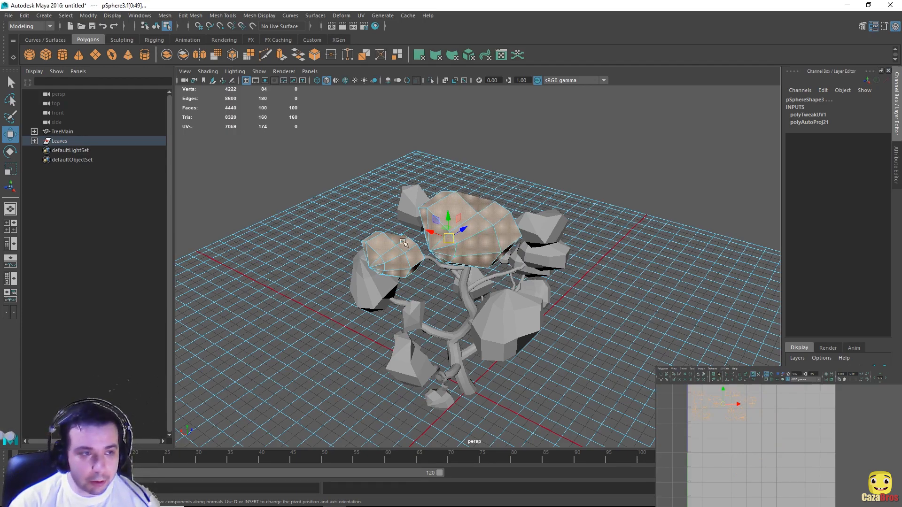
pyautogui.doubleClick(406, 259)
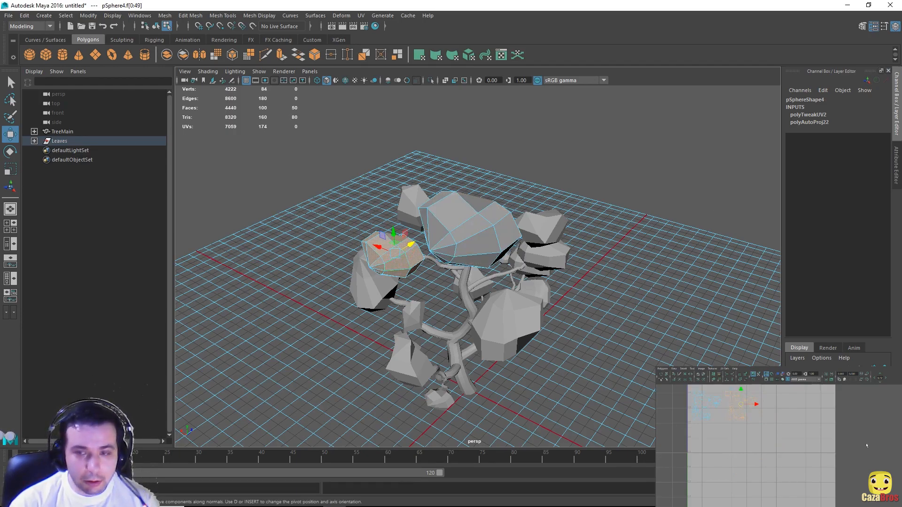
pyautogui.click(757, 404)
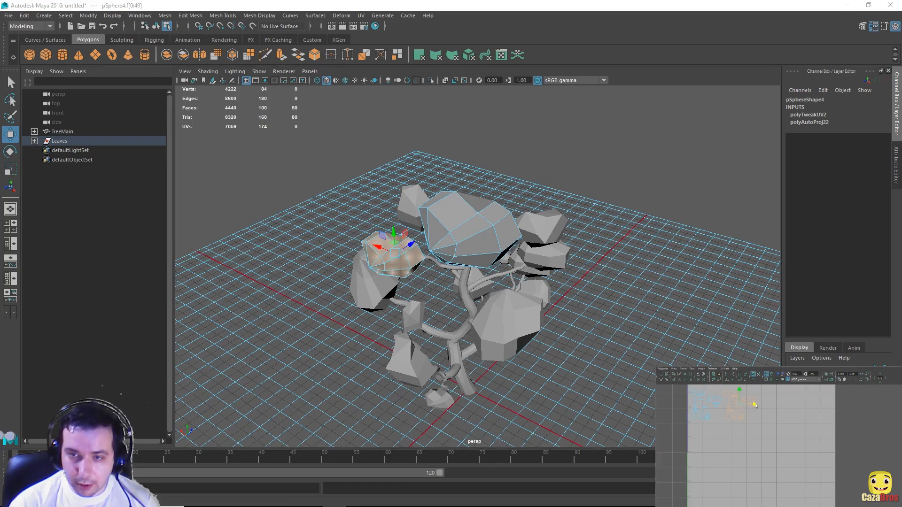
pyautogui.keyDown('alt'); pyautogui.moveTo(365, 260); pyautogui.dragTo(442, 212); pyautogui.keyUp('alt')
# Step: Shrink the left leaf cluster's (pSphere6) UV shell and shift it upward
pyautogui.keyDown('shift'); pyautogui.click(405, 289); pyautogui.keyUp('shift')
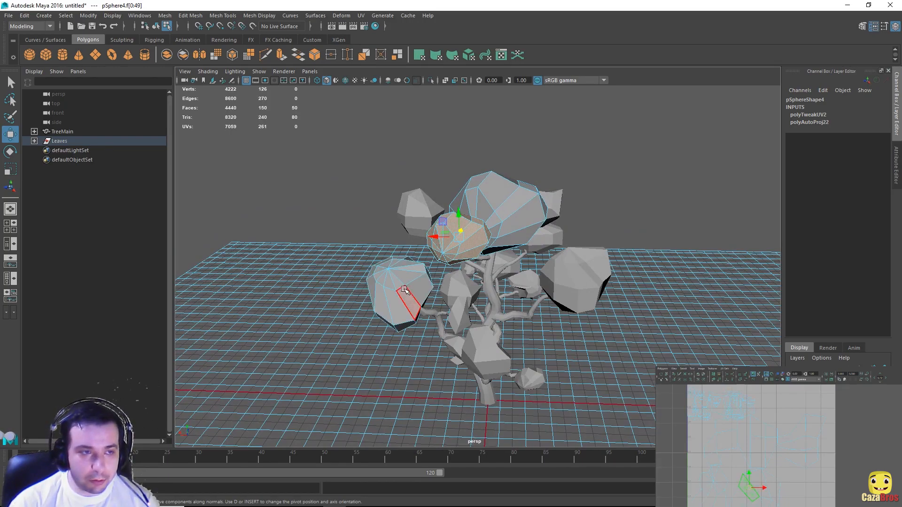
pyautogui.doubleClick(405, 290)
pyautogui.press('r')
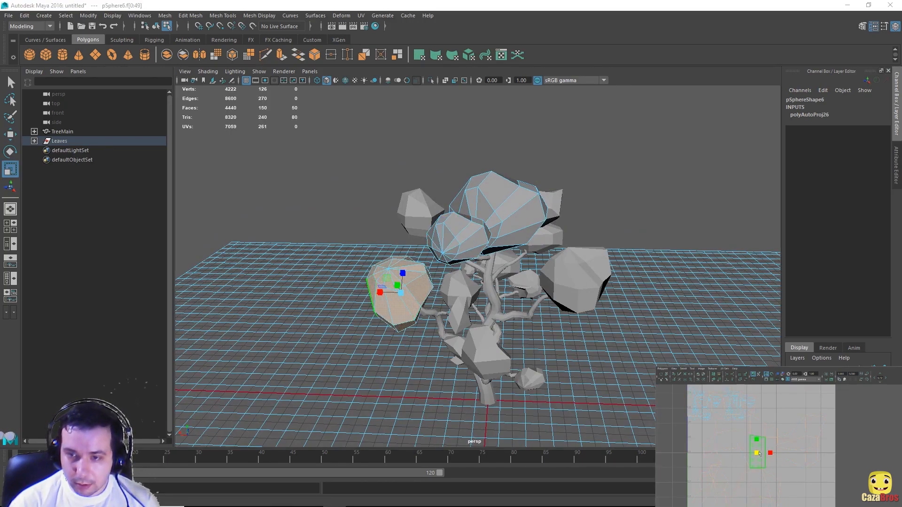
pyautogui.moveTo(757, 454); pyautogui.dragTo(753, 453)
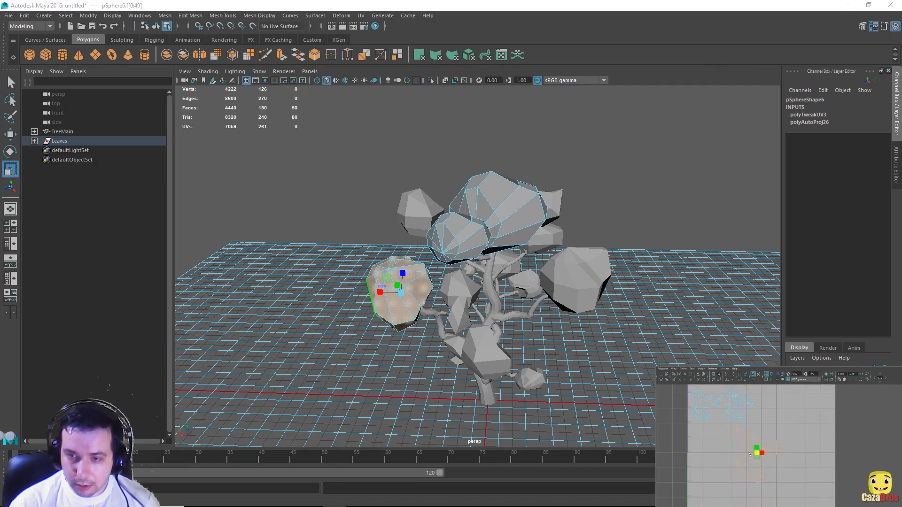
pyautogui.press('w')
pyautogui.moveTo(759, 402); pyautogui.dragTo(760, 392)
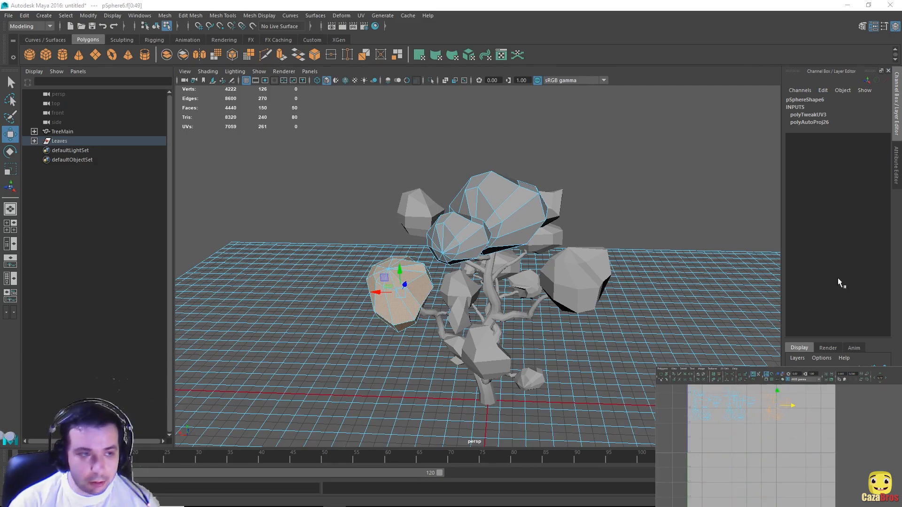
pyautogui.keyDown('alt'); pyautogui.moveTo(600, 283); pyautogui.dragTo(627, 248); pyautogui.keyUp('alt')
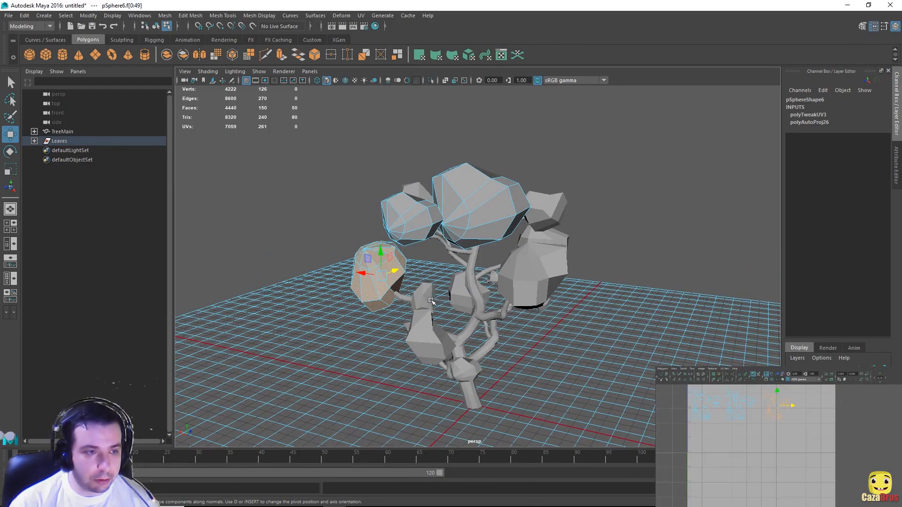
pyautogui.keyDown('alt'); pyautogui.moveTo(539, 308); pyautogui.dragTo(583, 316); pyautogui.keyUp('alt')
pyautogui.doubleClick(461, 324)
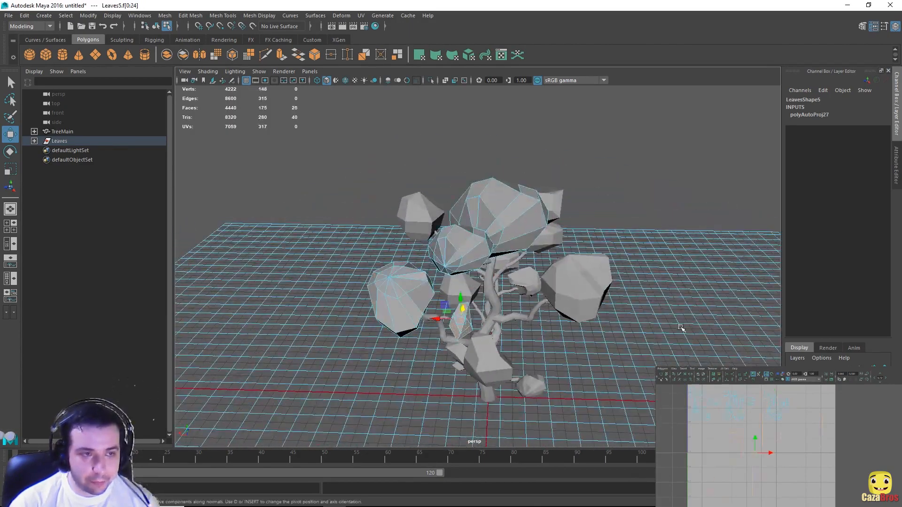
# Step: Move the Leaves5 UV shell aside, then shrink and reposition the Leaves1 shell
pyautogui.keyDown('alt'); pyautogui.moveTo(681, 327); pyautogui.dragTo(658, 298); pyautogui.keyUp('alt')
pyautogui.moveTo(755, 453); pyautogui.dragTo(809, 409)
pyautogui.keyDown('alt'); pyautogui.moveTo(587, 316); pyautogui.dragTo(624, 329); pyautogui.keyUp('alt')
pyautogui.doubleClick(505, 334)
pyautogui.press('r')
pyautogui.moveTo(755, 453); pyautogui.dragTo(724, 453)
pyautogui.press('w')
pyautogui.moveTo(755, 453); pyautogui.dragTo(708, 441)
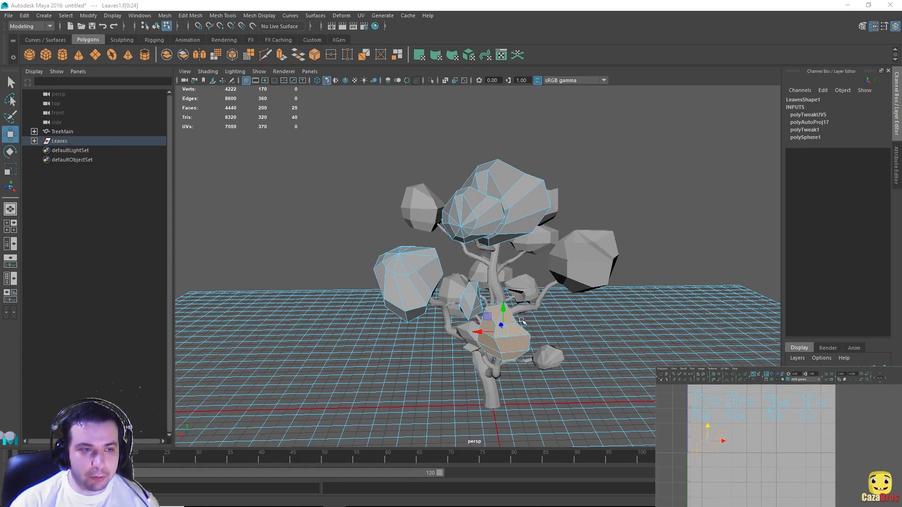
# Step: Shrink the right leaf cluster's UV shell and place it in free space
pyautogui.keyDown('alt'); pyautogui.moveTo(622, 263); pyautogui.dragTo(528, 298); pyautogui.keyUp('alt')
pyautogui.keyDown('alt'); pyautogui.moveTo(506, 264); pyautogui.dragTo(527, 277); pyautogui.keyUp('alt')
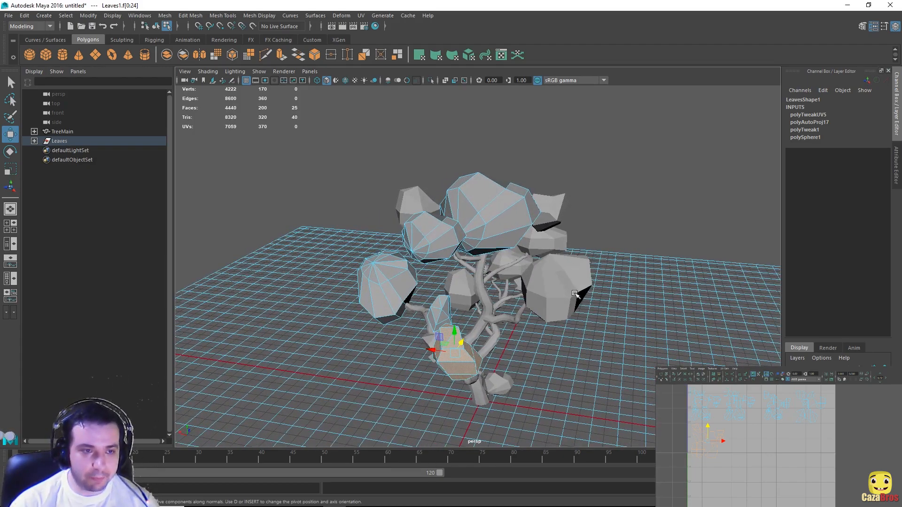
pyautogui.keyDown('shift'); pyautogui.click(551, 285); pyautogui.keyUp('shift')
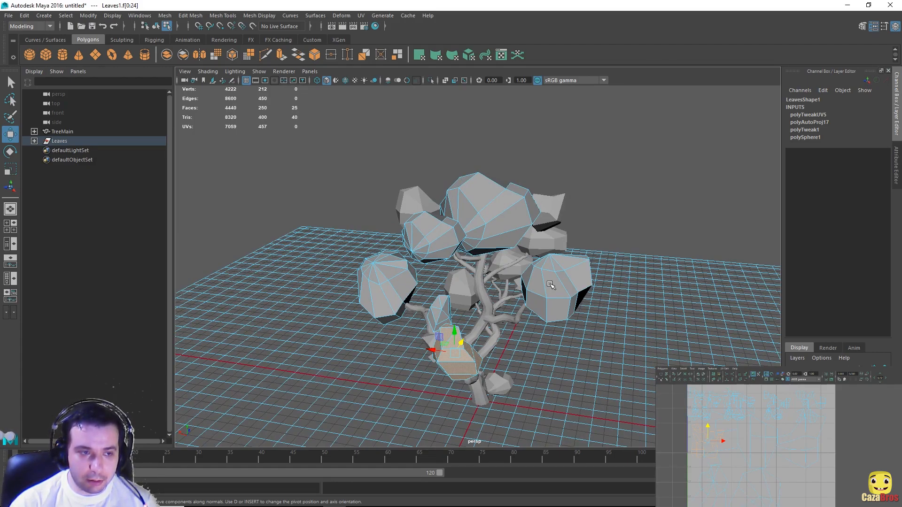
pyautogui.doubleClick(550, 284)
pyautogui.moveTo(550, 237); pyautogui.dragTo(554, 263, button='right')
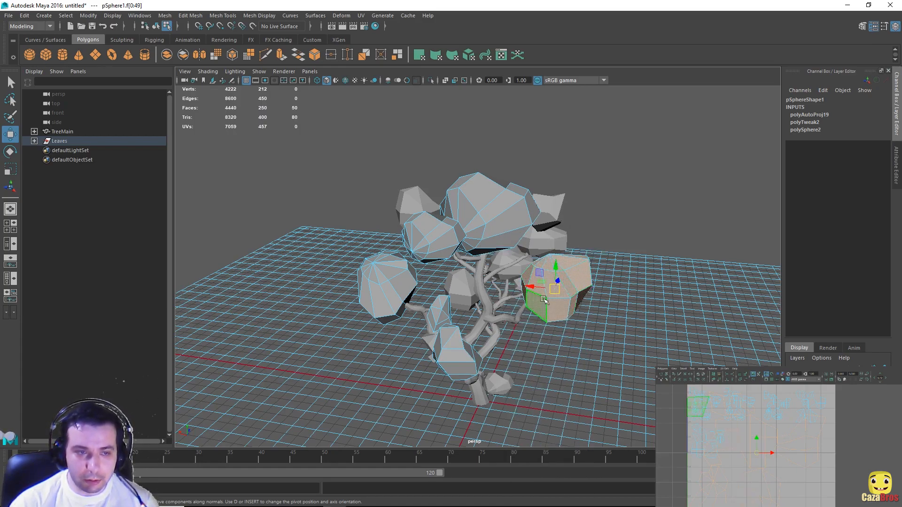
pyautogui.keyDown('alt'); pyautogui.moveTo(632, 264); pyautogui.dragTo(568, 265); pyautogui.keyUp('alt')
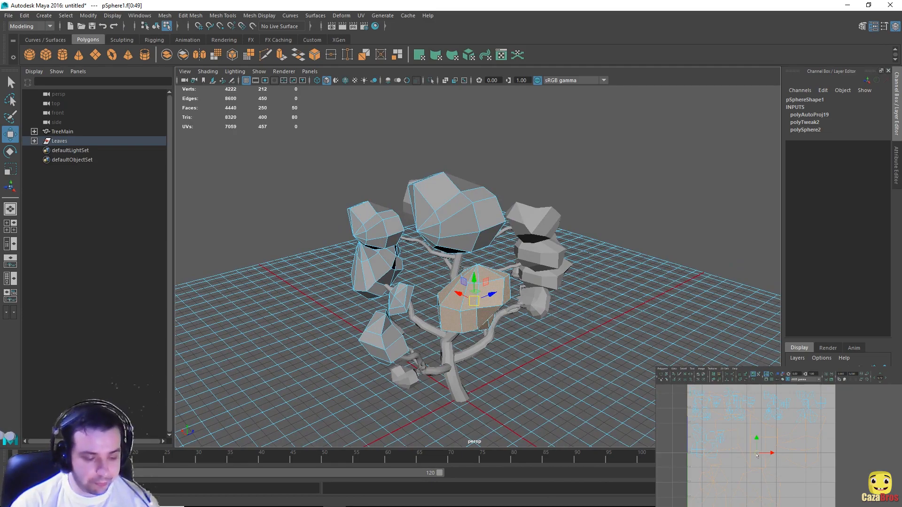
pyautogui.keyDown('alt'); pyautogui.moveTo(470, 282); pyautogui.dragTo(376, 282); pyautogui.keyUp('alt')
pyautogui.doubleClick(518, 250)
pyautogui.press('r')
pyautogui.press('w')
pyautogui.keyDown('alt'); pyautogui.moveTo(517, 291); pyautogui.dragTo(540, 315); pyautogui.keyUp('alt')
# Step: Shrink the Leaves3 and Leaves6 UV shells and move them into free space
pyautogui.doubleClick(369, 300)
pyautogui.doubleClick(540, 316)
pyautogui.press('r')
pyautogui.press('w')
pyautogui.keyDown('alt'); pyautogui.moveTo(423, 202); pyautogui.dragTo(532, 198); pyautogui.keyUp('alt')
pyautogui.doubleClick(532, 198)
pyautogui.keyDown('alt'); pyautogui.moveTo(531, 264); pyautogui.dragTo(470, 263); pyautogui.keyUp('alt')
pyautogui.doubleClick(507, 301)
pyautogui.press('r')
pyautogui.press('w')
pyautogui.moveTo(761, 449); pyautogui.dragTo(723, 473)
# Step: Scale the remaining leaf clusters' shells and move pSphere9's UV shell to the right
pyautogui.keyDown('alt'); pyautogui.moveTo(517, 263); pyautogui.dragTo(451, 249); pyautogui.keyUp('alt')
pyautogui.doubleClick(503, 237)
pyautogui.press('r')
pyautogui.press('w')
pyautogui.doubleClick(566, 285)
pyautogui.doubleClick(520, 317)
pyautogui.press('r')
pyautogui.press('w')
pyautogui.moveTo(797, 473); pyautogui.dragTo(864, 472)
pyautogui.keyDown('alt'); pyautogui.moveTo(494, 264); pyautogui.dragTo(512, 282); pyautogui.keyUp('alt')
# Step: Select all the TreeMain branch objects in the Outliner
pyautogui.doubleClick(513, 291)
pyautogui.keyDown('shift'); pyautogui.doubleClick(459, 311); pyautogui.keyUp('shift')
pyautogui.scroll(3, 460, 311)
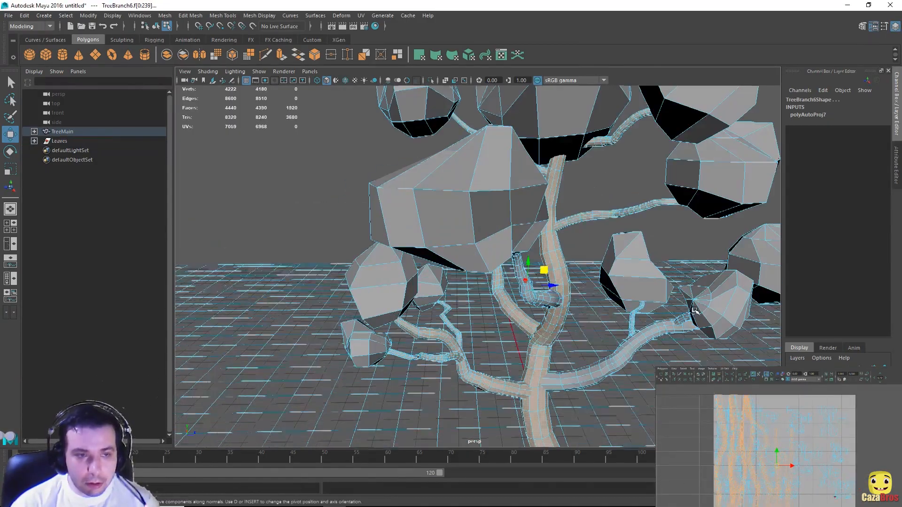
pyautogui.click(63, 131)
pyautogui.moveTo(535, 237); pyautogui.dragTo(586, 223, button='right')
pyautogui.click(34, 141)
pyautogui.click(59, 141)
pyautogui.keyDown('shift'); pyautogui.click(77, 283); pyautogui.keyUp('shift')
pyautogui.click(34, 141)
pyautogui.click(35, 132)
pyautogui.click(62, 132)
pyautogui.keyDown('shift'); pyautogui.click(76, 273); pyautogui.keyUp('shift')
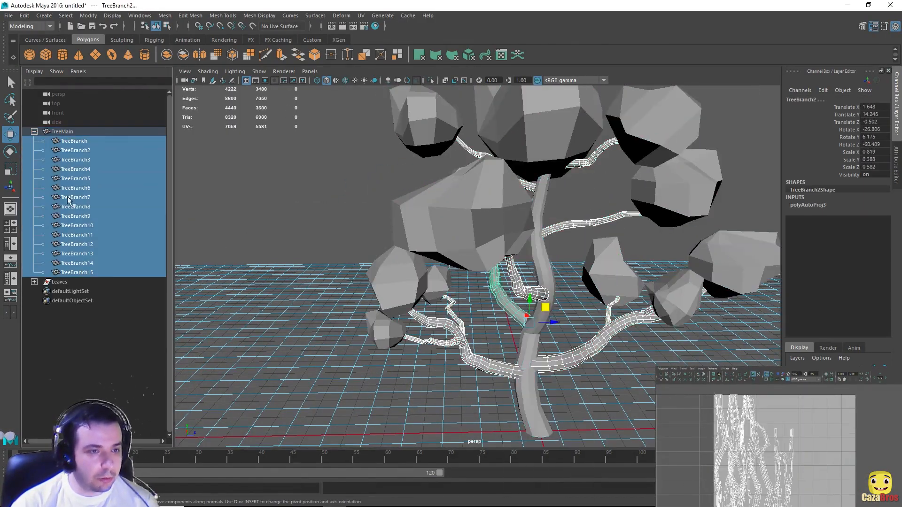
# Step: Select the branch faces and scale their UV shells down
pyautogui.scroll(-4, 507, 263)
pyautogui.moveTo(521, 282); pyautogui.dragTo(522, 308, button='right')
pyautogui.keyDown('shift'); pyautogui.doubleClick(545, 306); pyautogui.keyUp('shift')
pyautogui.keyDown('alt'); pyautogui.moveTo(493, 277); pyautogui.dragTo(422, 235); pyautogui.keyUp('alt')
pyautogui.keyDown('shift'); pyautogui.doubleClick(343, 302); pyautogui.keyUp('shift')
pyautogui.press('r')
pyautogui.moveTo(777, 466); pyautogui.dragTo(761, 466)
pyautogui.keyDown('alt'); pyautogui.moveTo(789, 463); pyautogui.dragTo(771, 472, button='middle'); pyautogui.keyUp('alt')
pyautogui.press('w')
pyautogui.moveTo(696, 392); pyautogui.dragTo(841, 503)
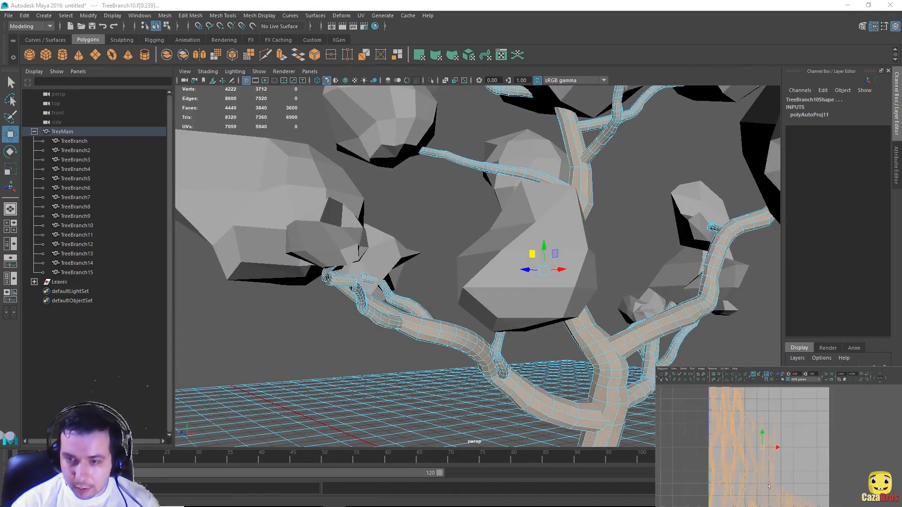
pyautogui.press('e')
pyautogui.press('r')
pyautogui.moveTo(763, 446)
pyautogui.mouseDown()
pyautogui.moveTo(785, 447)
pyautogui.moveTo(756, 445)
pyautogui.mouseUp()
# Step: Reselect the branches and pack their UV shells into the lower-right corner of the layout
pyautogui.scroll(-3, 782, 447)
pyautogui.press('w')
pyautogui.scroll(-5, 517, 263)
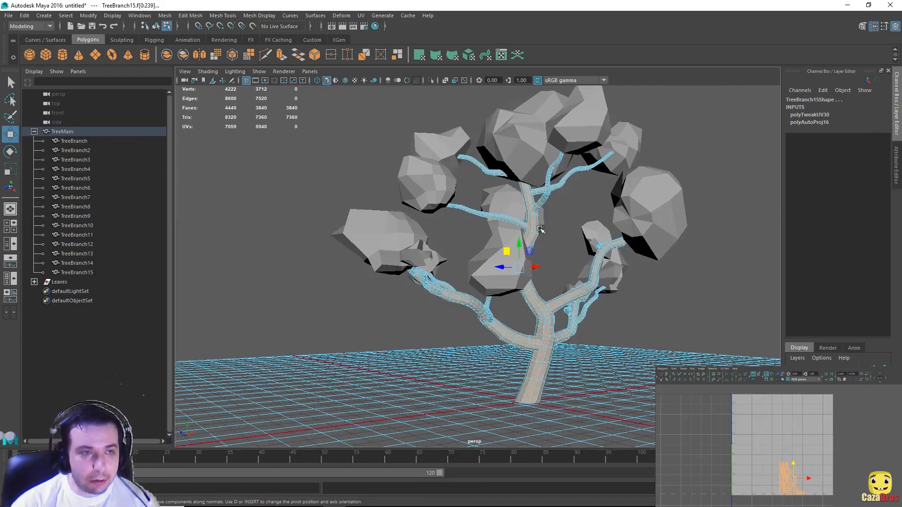
pyautogui.click(60, 282)
pyautogui.keyDown('shift'); pyautogui.click(62, 132); pyautogui.keyUp('shift')
pyautogui.click(35, 282)
pyautogui.click(72, 310)
pyautogui.press('r')
pyautogui.scroll(-4, 517, 263)
pyautogui.press('w')
pyautogui.moveTo(348, 141); pyautogui.dragTo(618, 373)
pyautogui.click(63, 132)
pyautogui.keyDown('shift'); pyautogui.click(76, 273); pyautogui.keyUp('shift')
pyautogui.moveTo(771, 451); pyautogui.dragTo(831, 502)
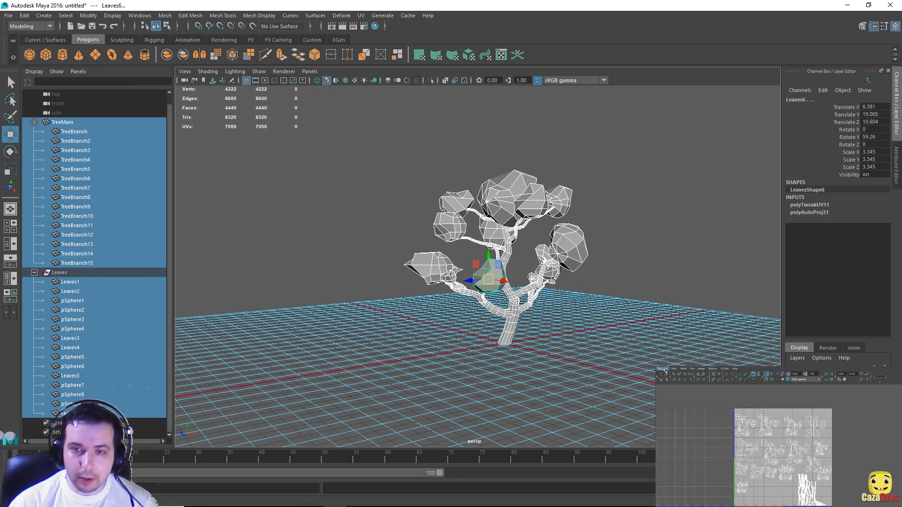
# Step: Export the tree's UV layout as a 1024×1024 PNG, TreeUV.png, then clear the selection
pyautogui.click(664, 369)
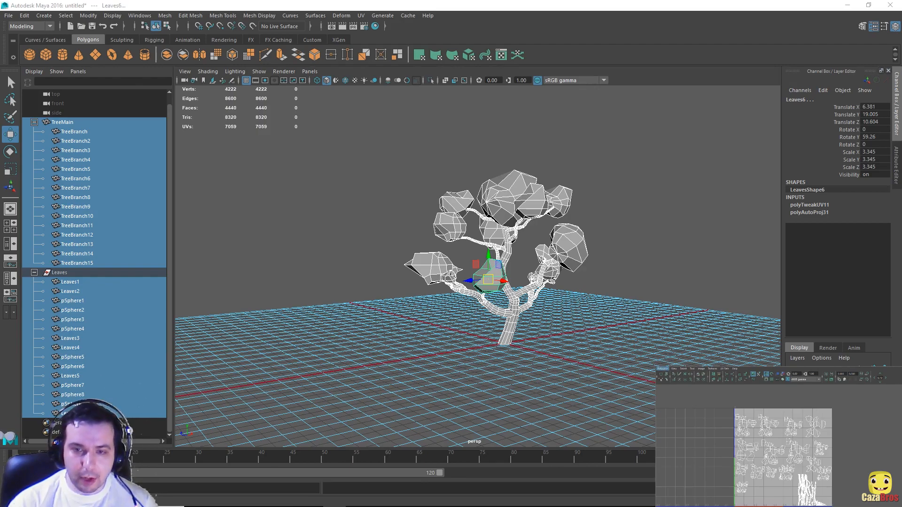
pyautogui.click(669, 470)
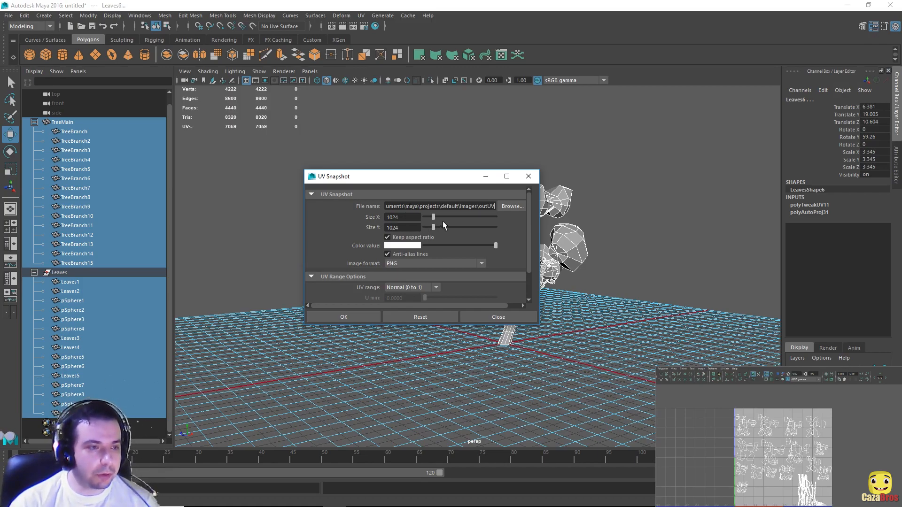
pyautogui.click(510, 206)
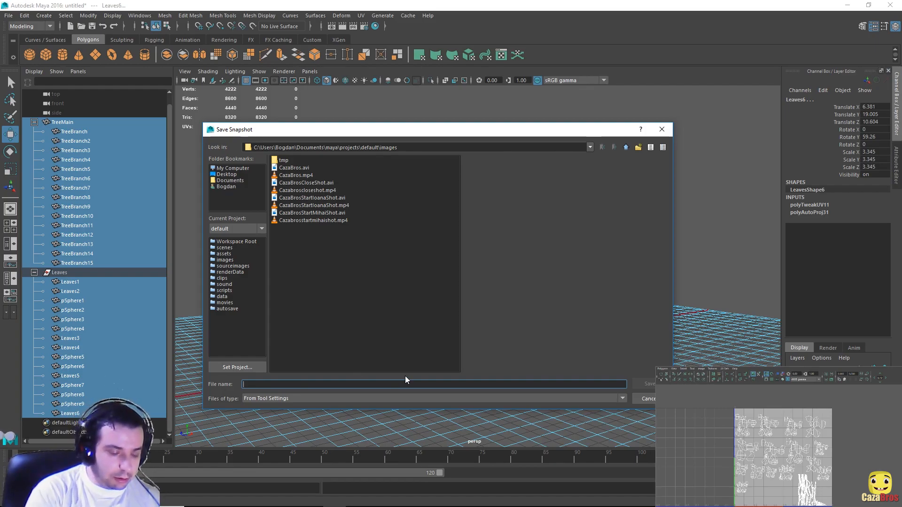
pyautogui.write('TreeUV')
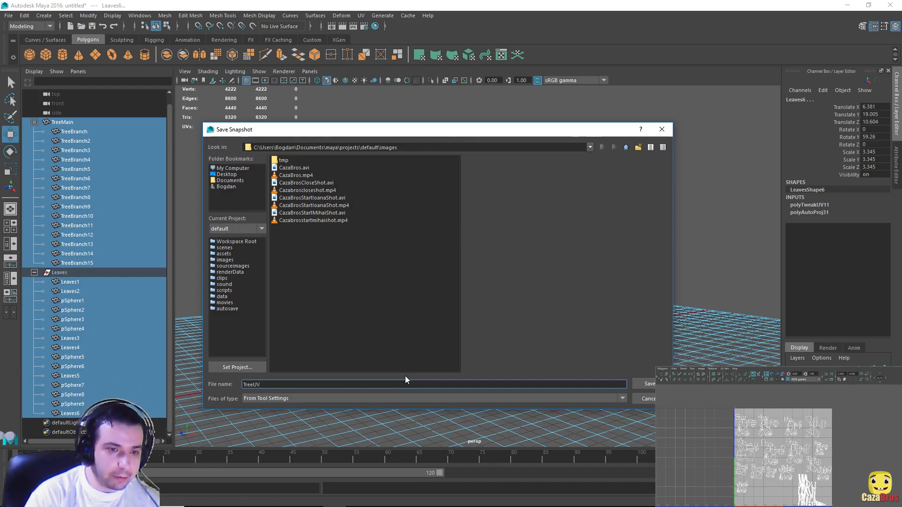
pyautogui.press('Return')
pyautogui.click(407, 263)
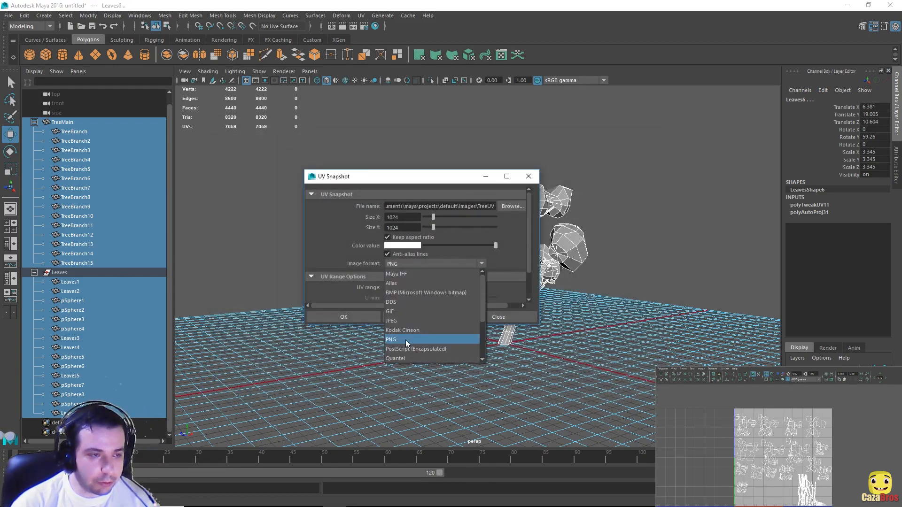
pyautogui.click(405, 340)
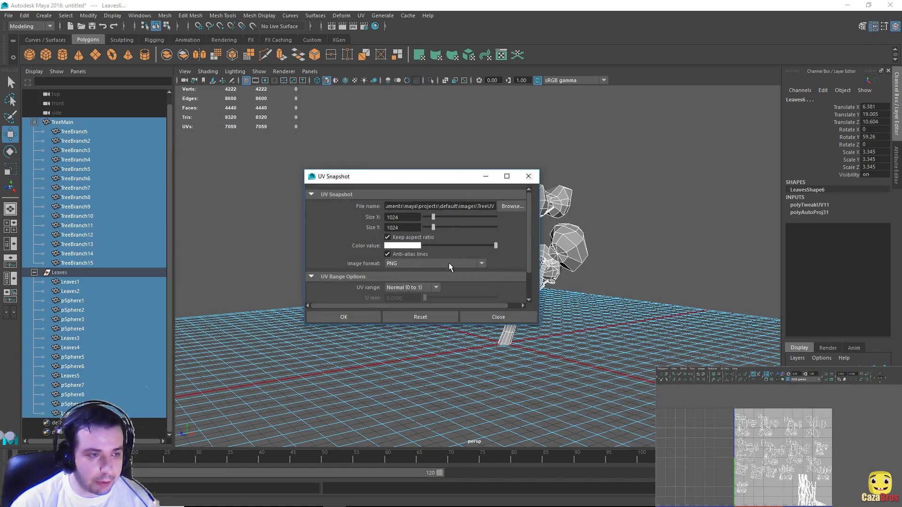
pyautogui.click(356, 317)
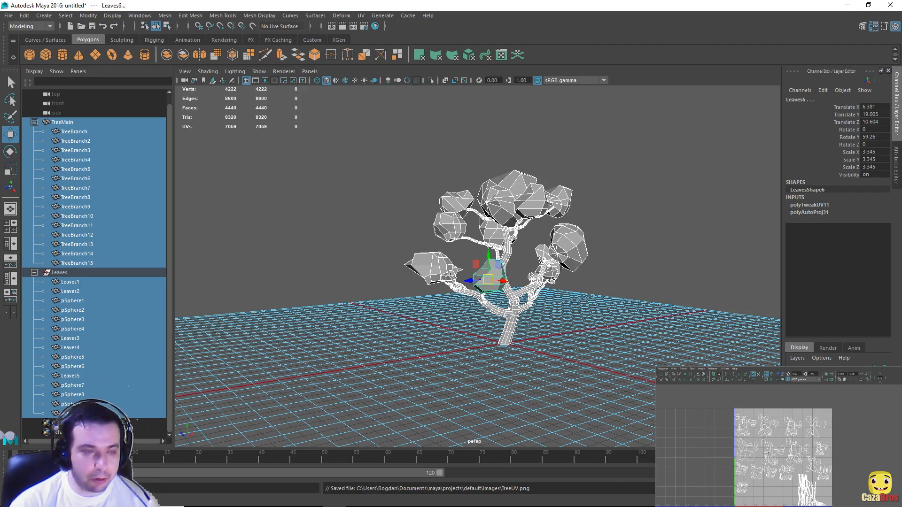
pyautogui.click(312, 177)
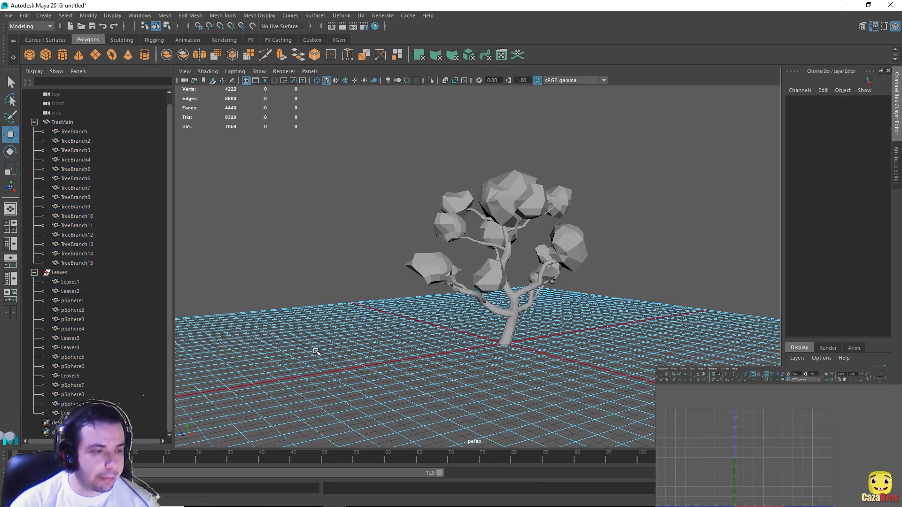
pyautogui.moveTo(318, 500)
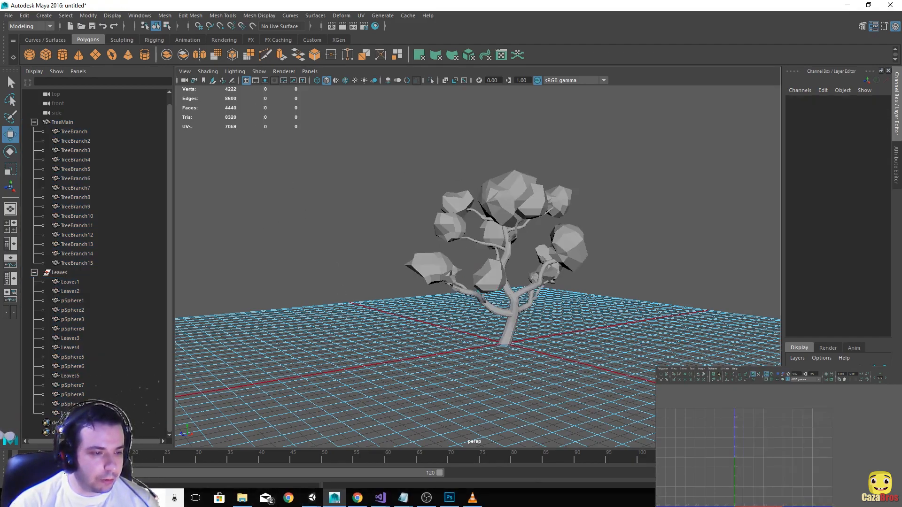
# Step: Open the TreeUV.png snapshot in Photoshop
pyautogui.click(449, 497)
pyautogui.click(210, 149)
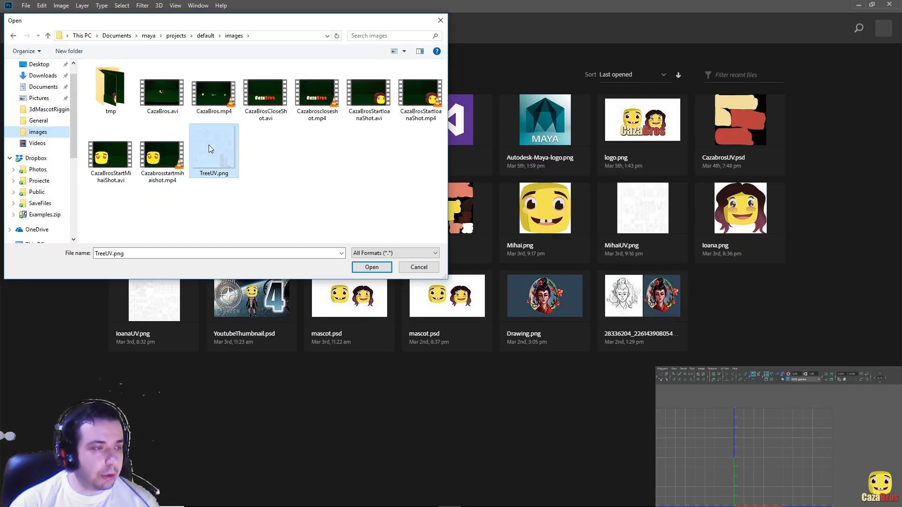
pyautogui.click(377, 268)
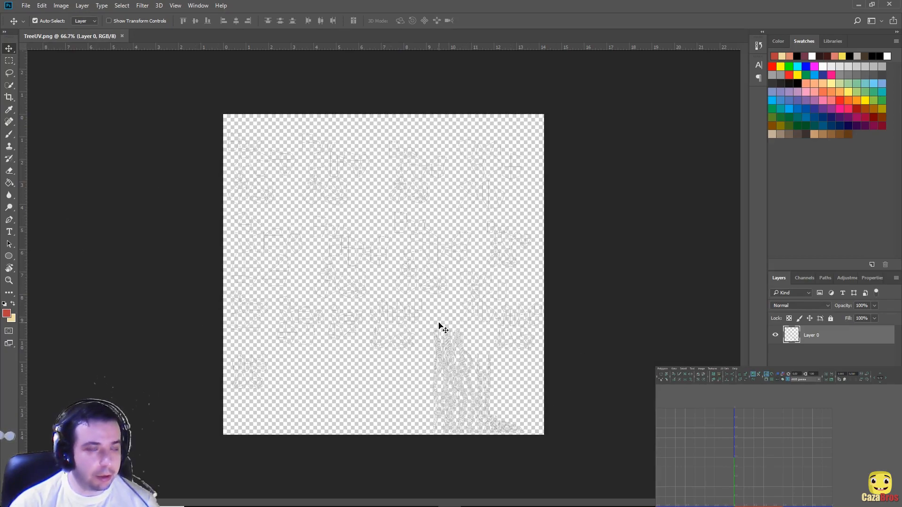
# Step: Add a new Layer 1 and place it beneath the UV wireframe layer
pyautogui.click(83, 6)
pyautogui.moveTo(96, 19)
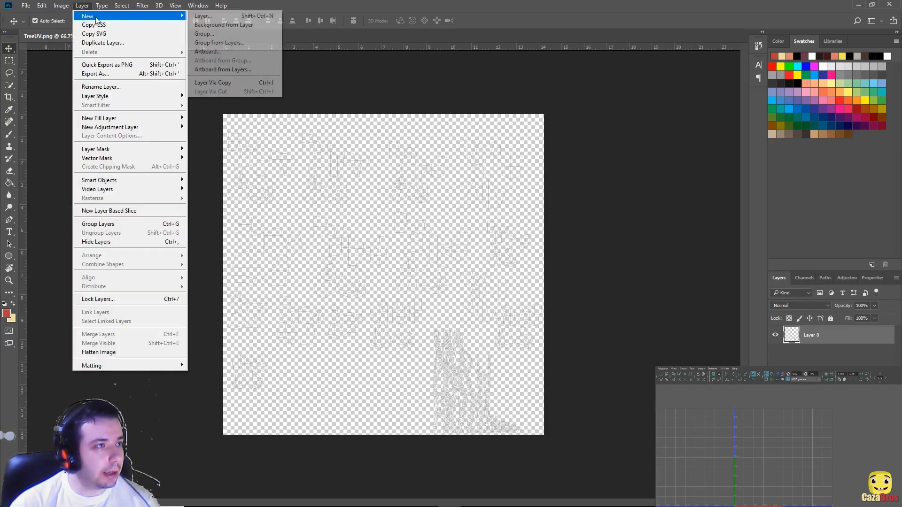
pyautogui.click(203, 16)
pyautogui.click(530, 158)
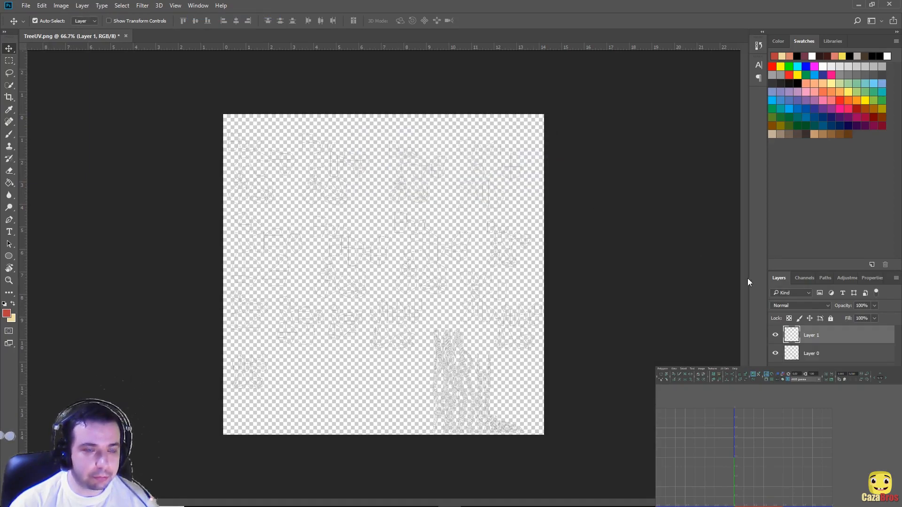
pyautogui.moveTo(829, 335); pyautogui.dragTo(830, 361)
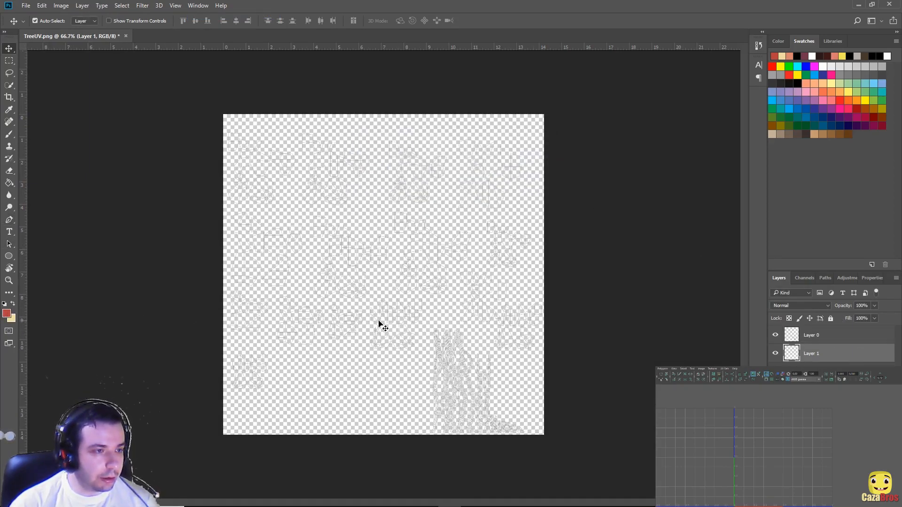
# Step: Set the foreground colour to black (000000)
pyautogui.click(6, 313)
pyautogui.write('000000')
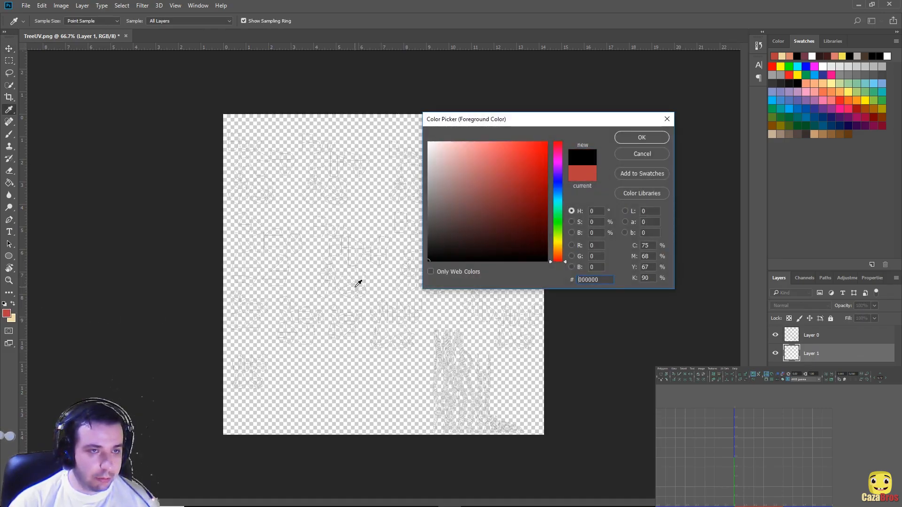
pyautogui.click(621, 143)
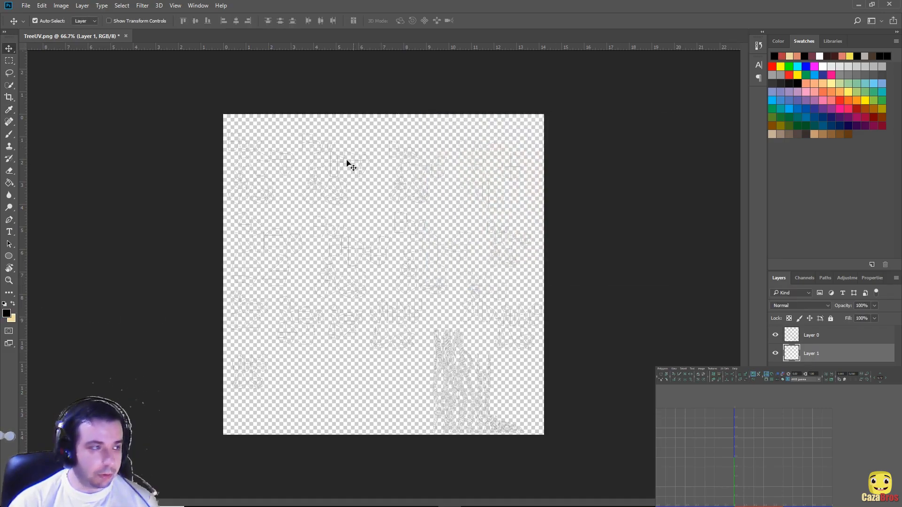
# Step: Fill Layer 1 with black and brush brown over the trunk UVs
pyautogui.click(9, 182)
pyautogui.click(369, 335)
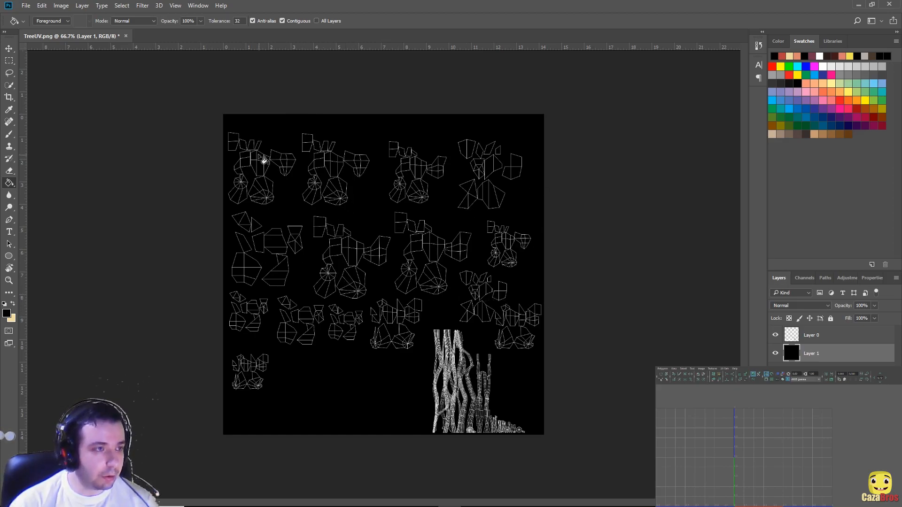
pyautogui.click(848, 135)
pyautogui.click(9, 135)
pyautogui.moveTo(442, 341)
pyautogui.mouseDown()
pyautogui.moveTo(507, 425)
pyautogui.moveTo(489, 393)
pyautogui.mouseUp()
# Step: Paint green and yellow-green over several of the leaf clusters
pyautogui.click(773, 117)
pyautogui.moveTo(247, 137); pyautogui.dragTo(265, 194)
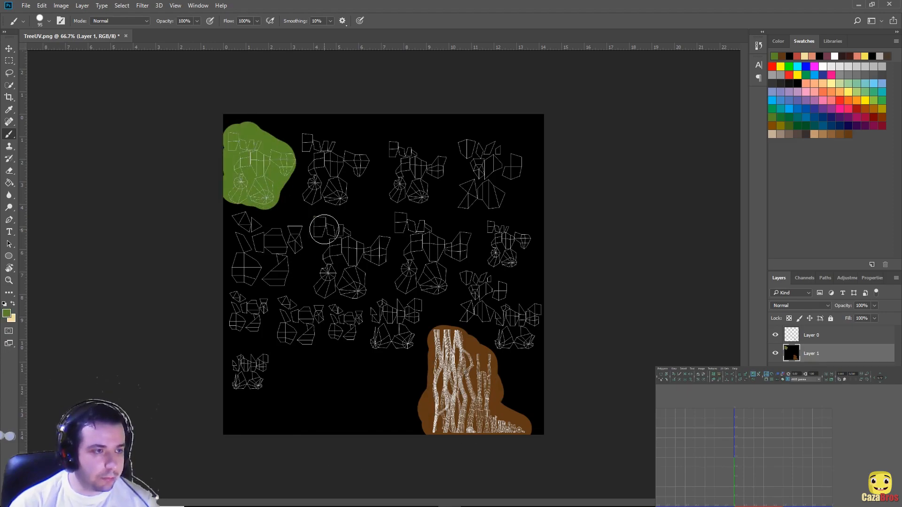
pyautogui.moveTo(325, 230); pyautogui.dragTo(357, 284)
pyautogui.moveTo(399, 149); pyautogui.dragTo(418, 188)
pyautogui.click(7, 314)
pyautogui.click(641, 137)
pyautogui.moveTo(313, 141); pyautogui.dragTo(343, 194)
pyautogui.moveTo(493, 230); pyautogui.dragTo(505, 260)
# Step: Paint dark green and other leaf shades over more leaf clusters
pyautogui.click(797, 126)
pyautogui.moveTo(242, 225); pyautogui.dragTo(270, 245)
pyautogui.moveTo(403, 221)
pyautogui.mouseDown()
pyautogui.moveTo(406, 277)
pyautogui.moveTo(462, 244)
pyautogui.mouseUp()
pyautogui.click(772, 109)
pyautogui.moveTo(468, 147); pyautogui.dragTo(469, 195)
pyautogui.click(6, 313)
pyautogui.moveTo(471, 282); pyautogui.dragTo(522, 311)
# Step: Paint mint green on the remaining leaf clusters, retouch an edge, and hide the wireframe layer
pyautogui.click(7, 313)
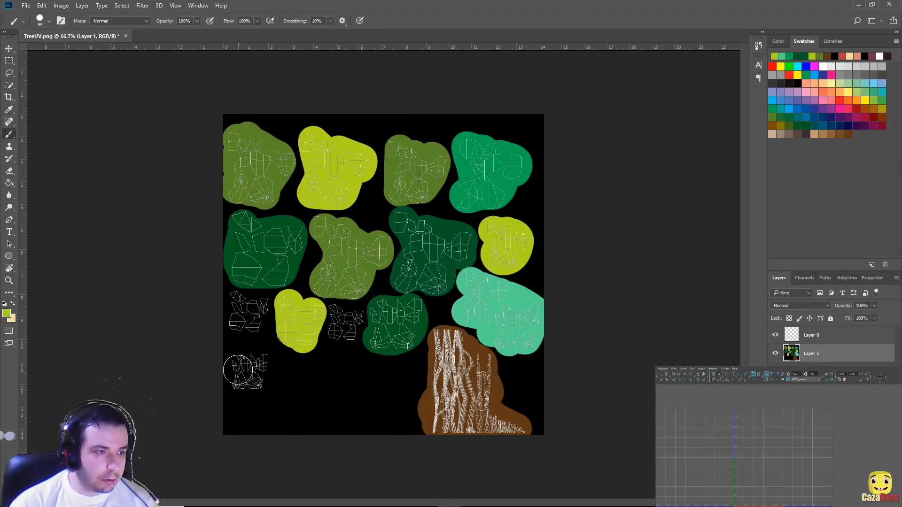
pyautogui.click(634, 137)
pyautogui.click(7, 313)
pyautogui.click(512, 301)
pyautogui.click(812, 141)
pyautogui.moveTo(242, 365); pyautogui.dragTo(256, 379)
pyautogui.moveTo(338, 317)
pyautogui.mouseDown()
pyautogui.moveTo(350, 329)
pyautogui.moveTo(413, 337)
pyautogui.mouseUp()
pyautogui.click(798, 126)
pyautogui.moveTo(381, 275); pyautogui.dragTo(377, 257)
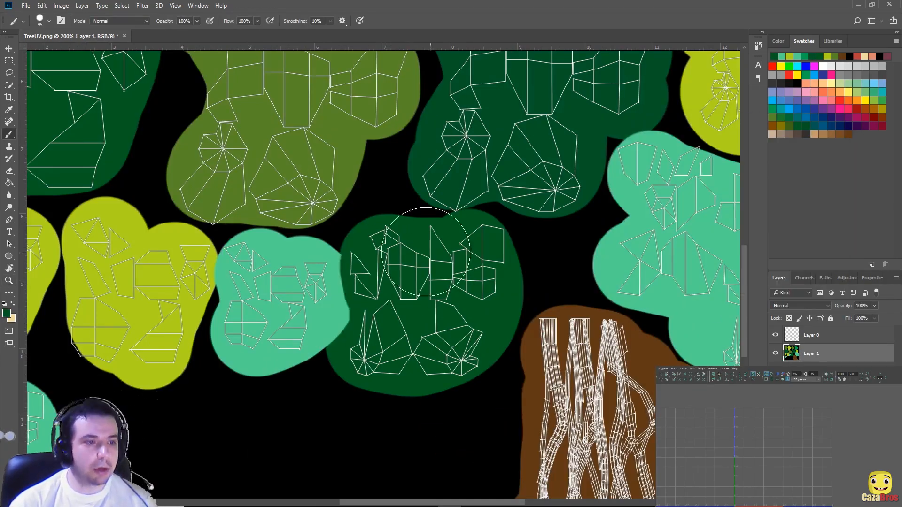
pyautogui.moveTo(390, 326); pyautogui.dragTo(360, 327)
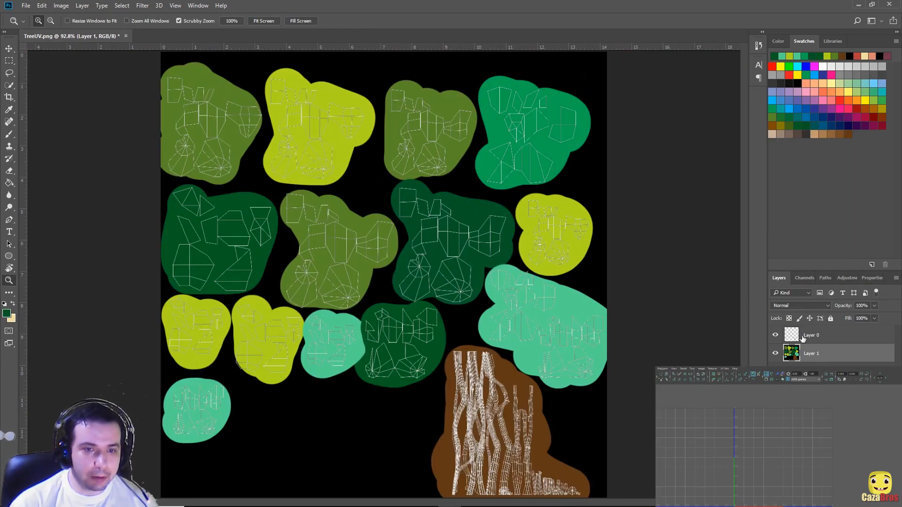
pyautogui.click(775, 335)
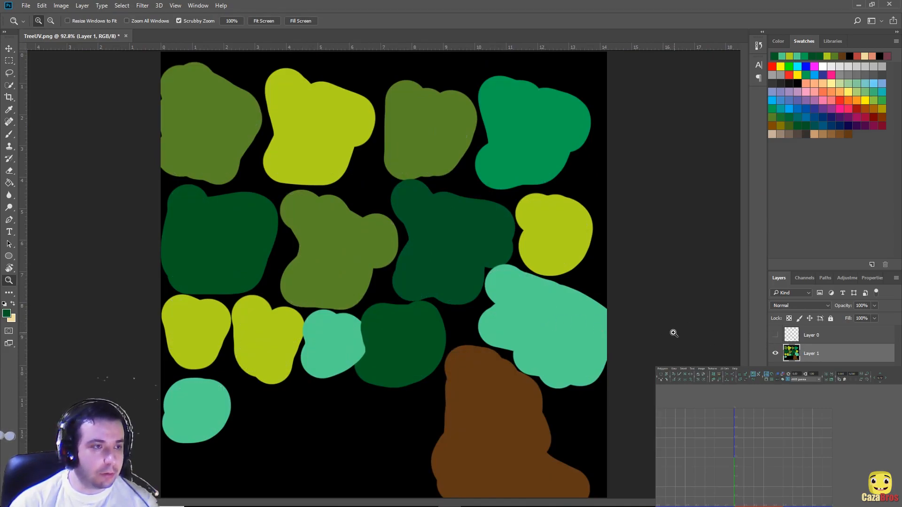
# Step: Save the painted texture as a PNG named TreeTexture.png with default PNG options
pyautogui.click(779, 336)
pyautogui.click(779, 337)
pyautogui.click(26, 5)
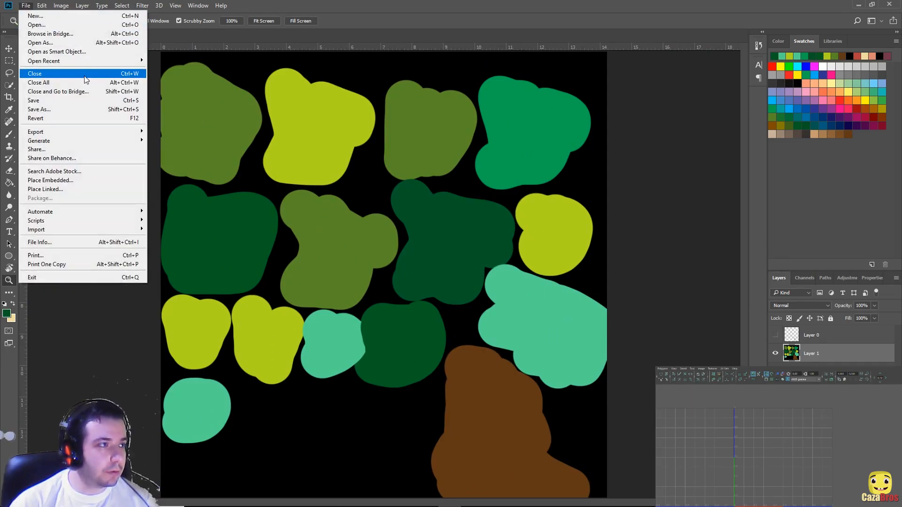
pyautogui.click(81, 112)
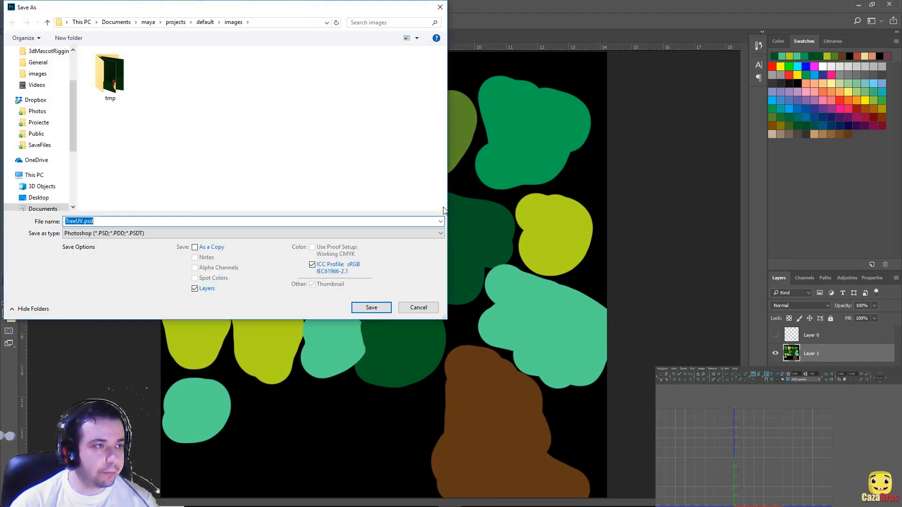
pyautogui.moveTo(217, 9); pyautogui.dragTo(309, 38)
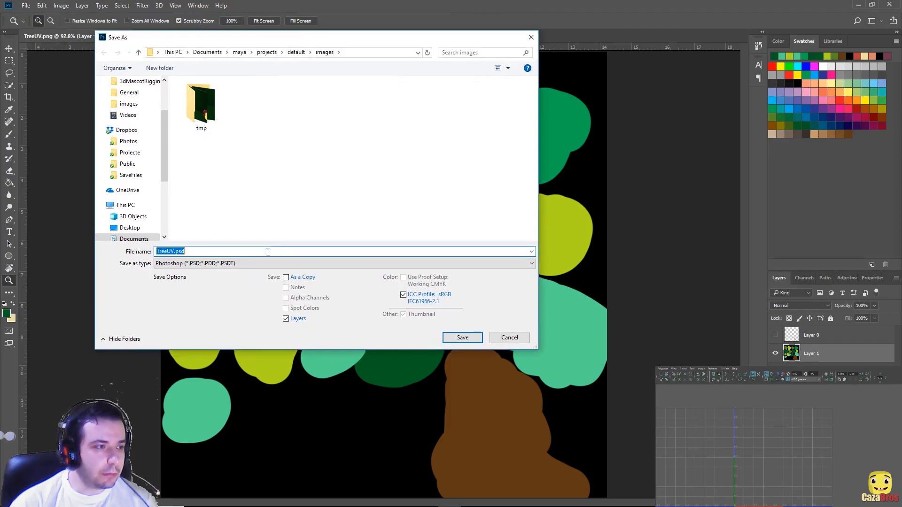
pyautogui.click(238, 264)
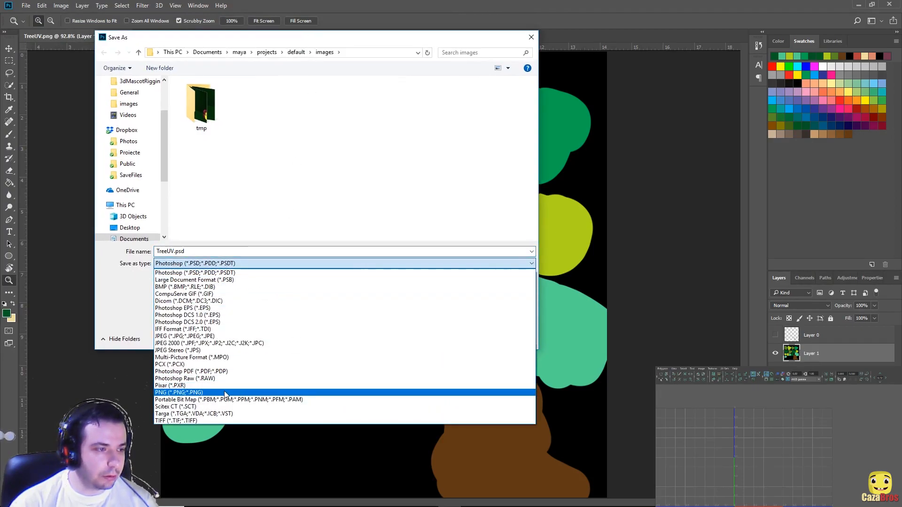
pyautogui.click(225, 393)
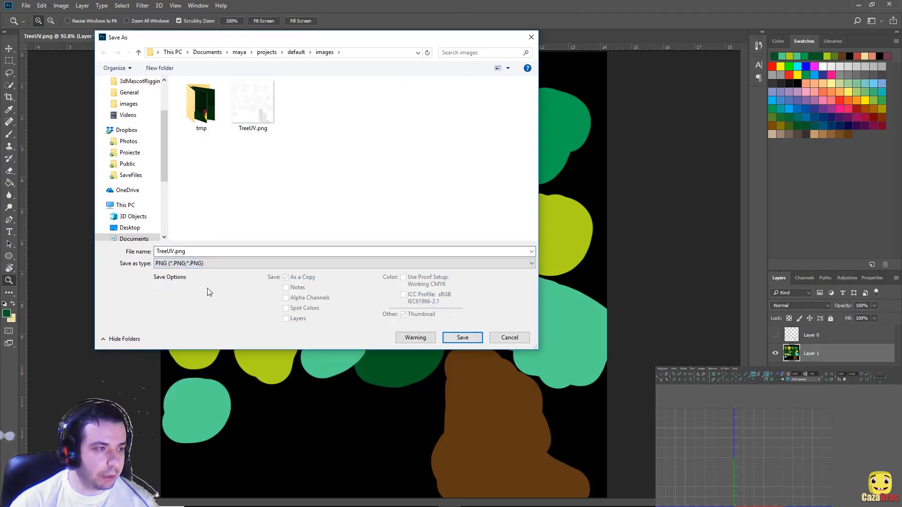
pyautogui.click(168, 250)
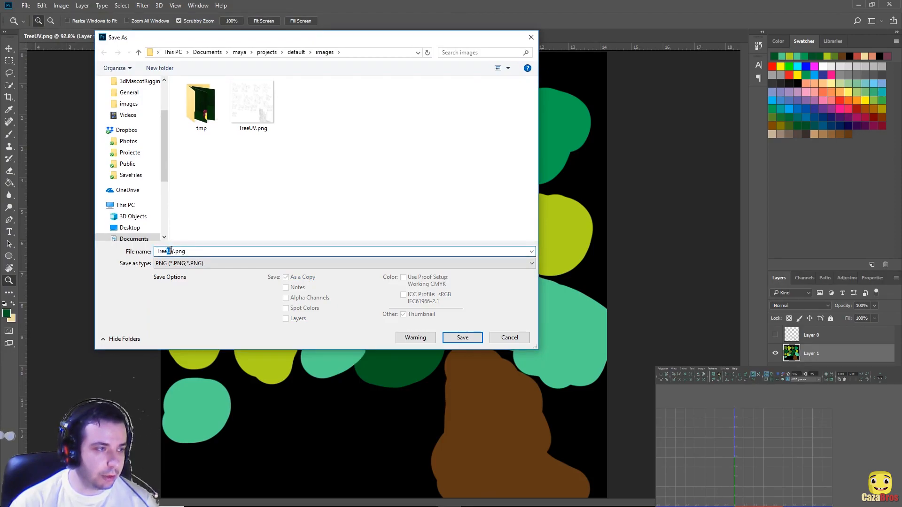
pyautogui.write('Texture')
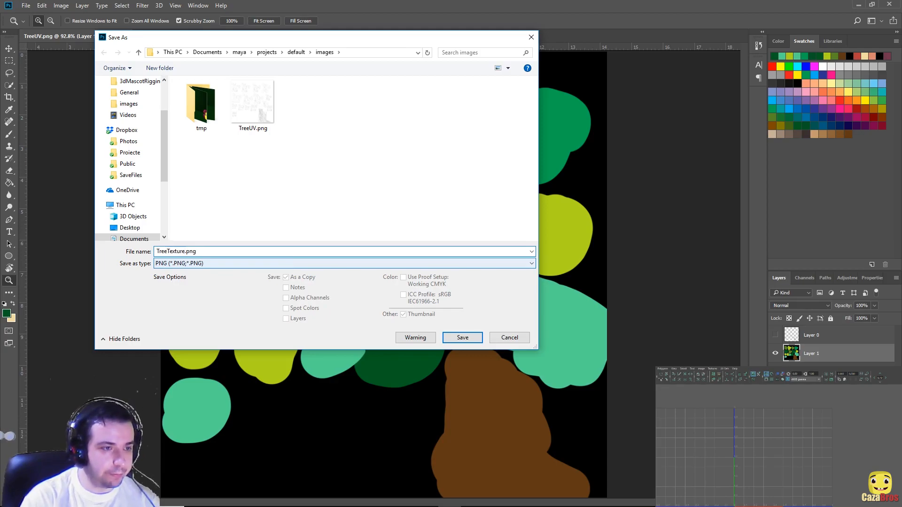
pyautogui.press('Return')
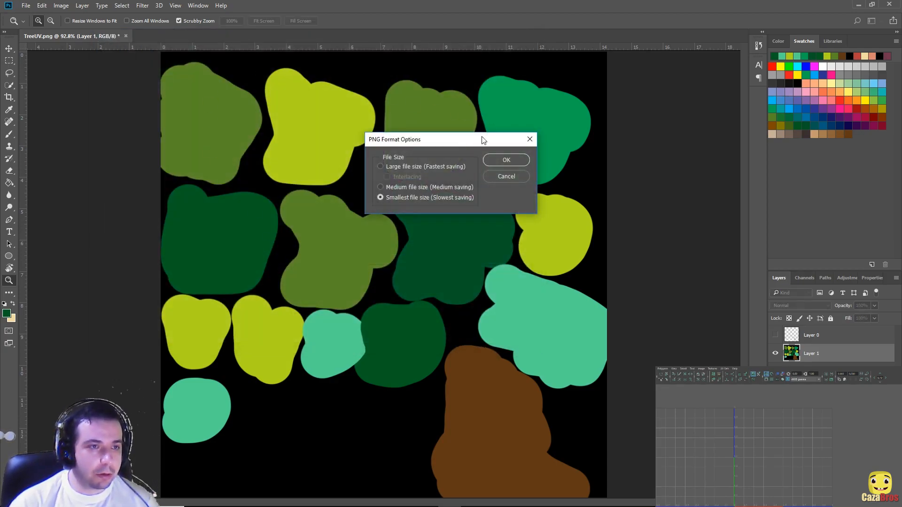
pyautogui.click(499, 159)
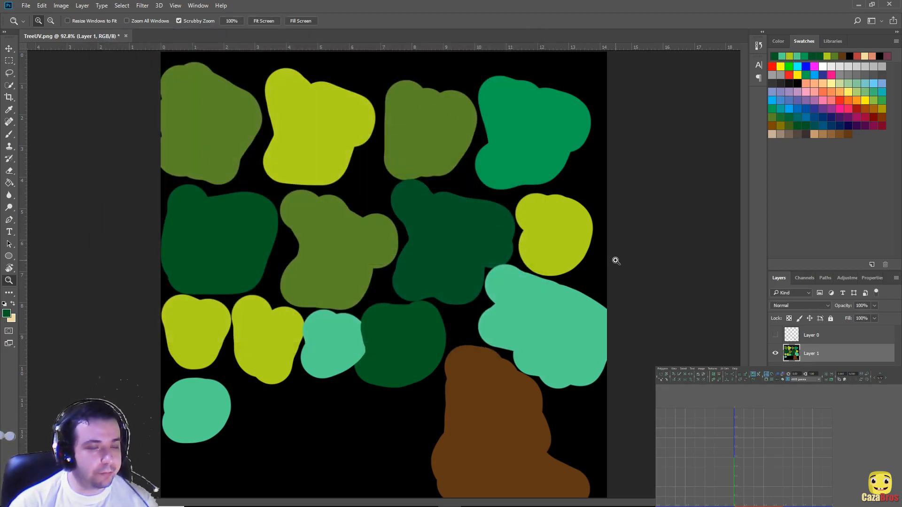
# Step: Back in Maya, select and frame the whole tree, assign a new Lambert, and show its attributes
pyautogui.click(859, 6)
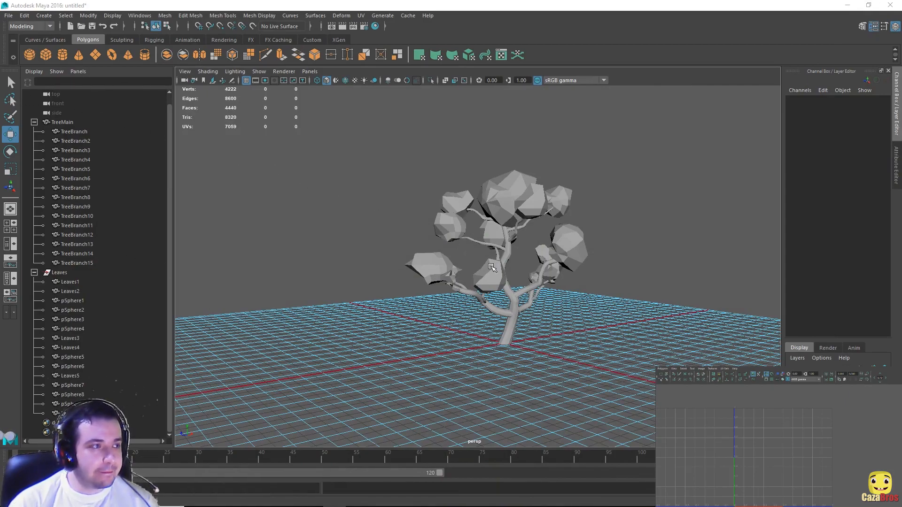
pyautogui.click(10, 83)
pyautogui.moveTo(401, 137); pyautogui.dragTo(584, 308)
pyautogui.press('f')
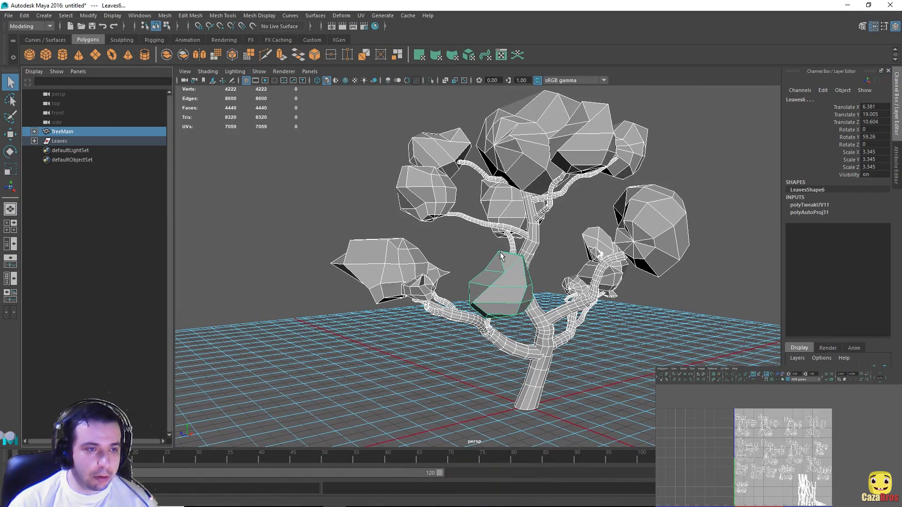
pyautogui.moveTo(534, 236); pyautogui.dragTo(535, 469, button='right')
pyautogui.moveTo(518, 140); pyautogui.dragTo(430, 119)
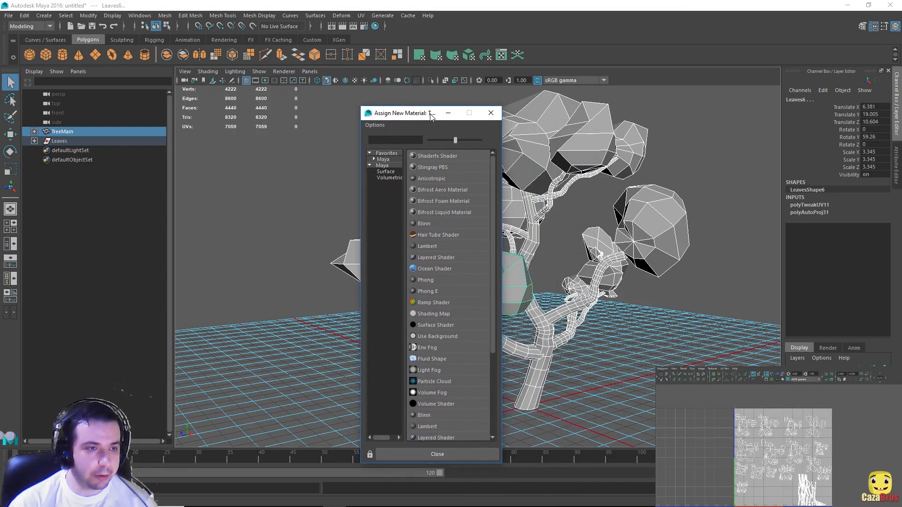
pyautogui.click(421, 249)
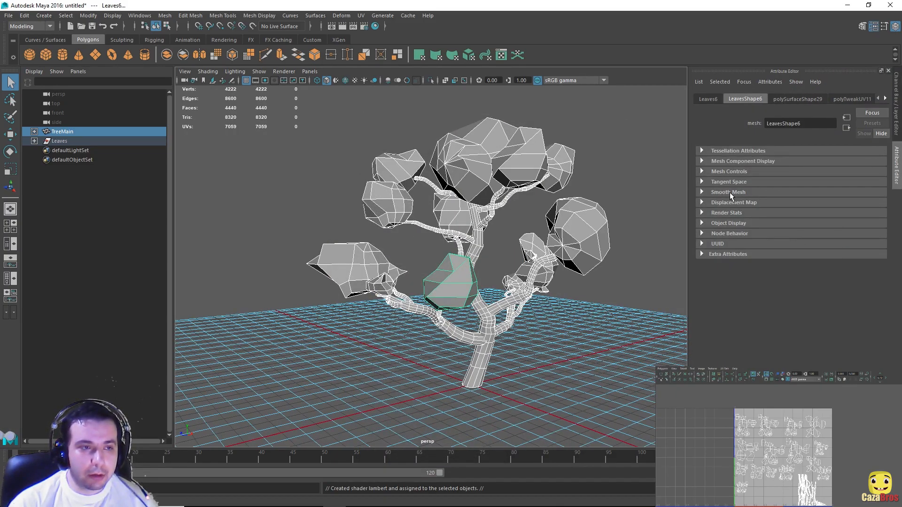
pyautogui.moveTo(475, 246); pyautogui.dragTo(468, 456, button='right')
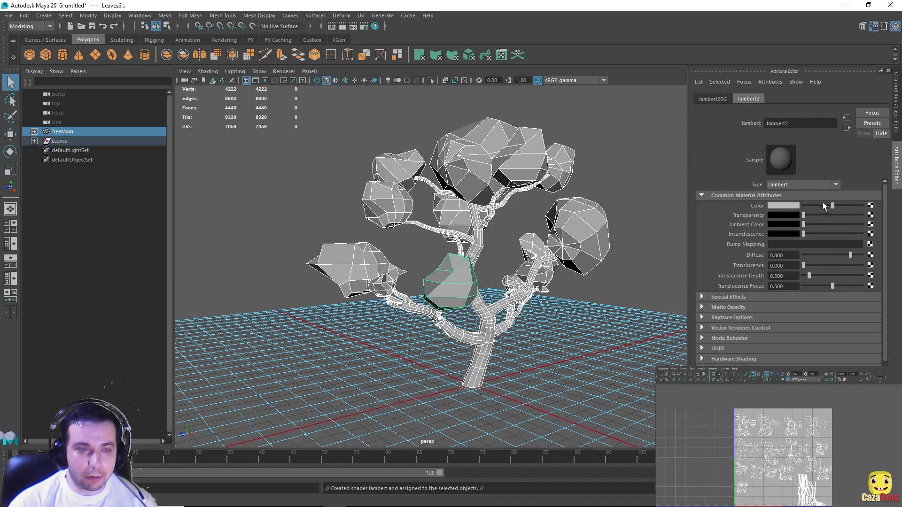
# Step: Connect a File texture to lambert2's Color, loading images/TreeTexture.png
pyautogui.click(870, 206)
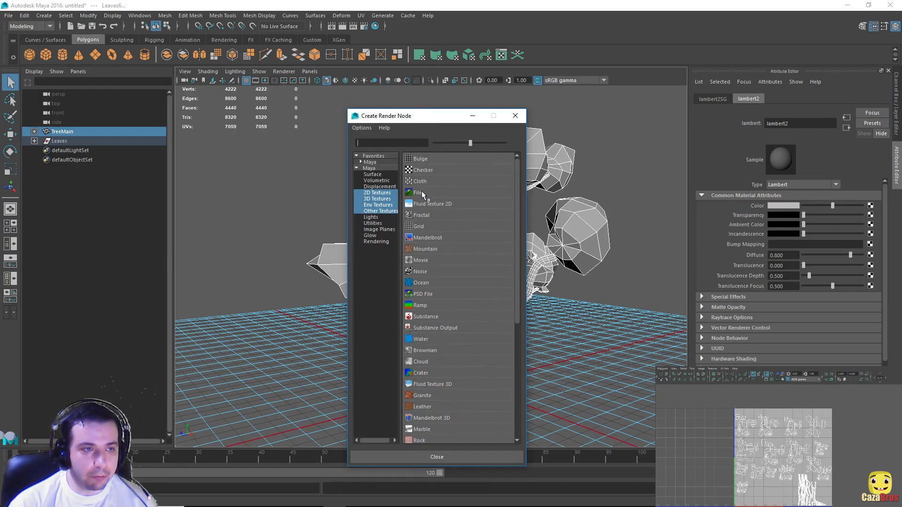
pyautogui.click(419, 193)
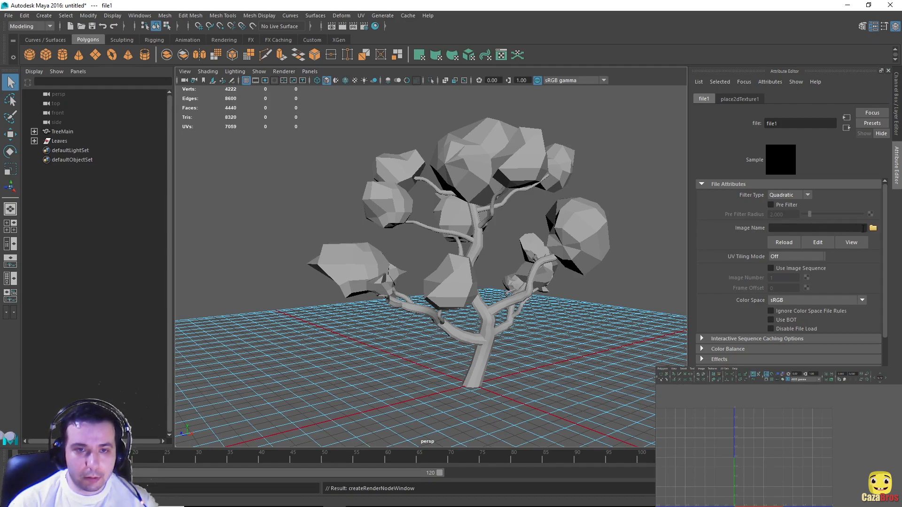
pyautogui.click(873, 229)
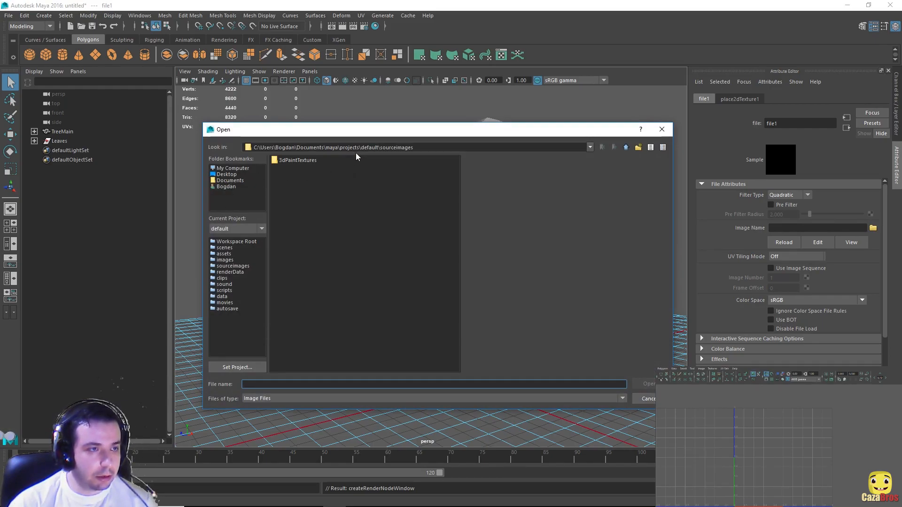
pyautogui.click(626, 148)
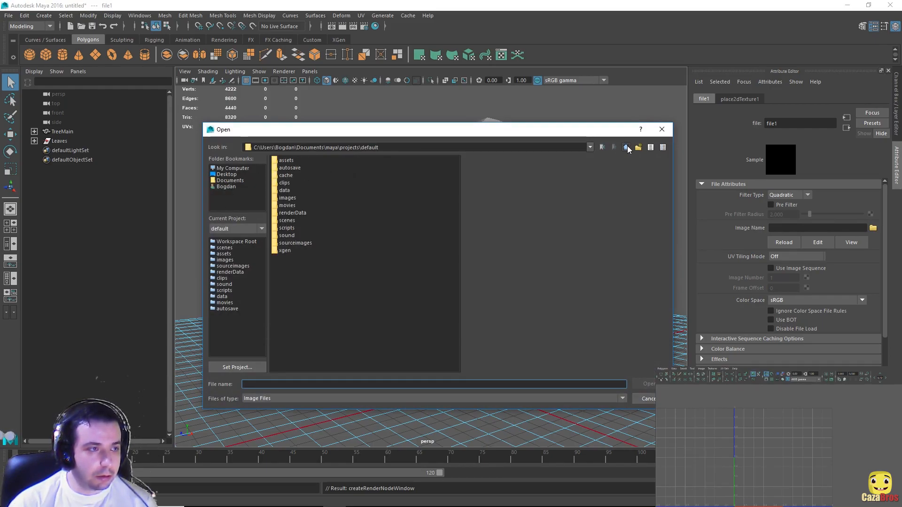
pyautogui.doubleClick(287, 198)
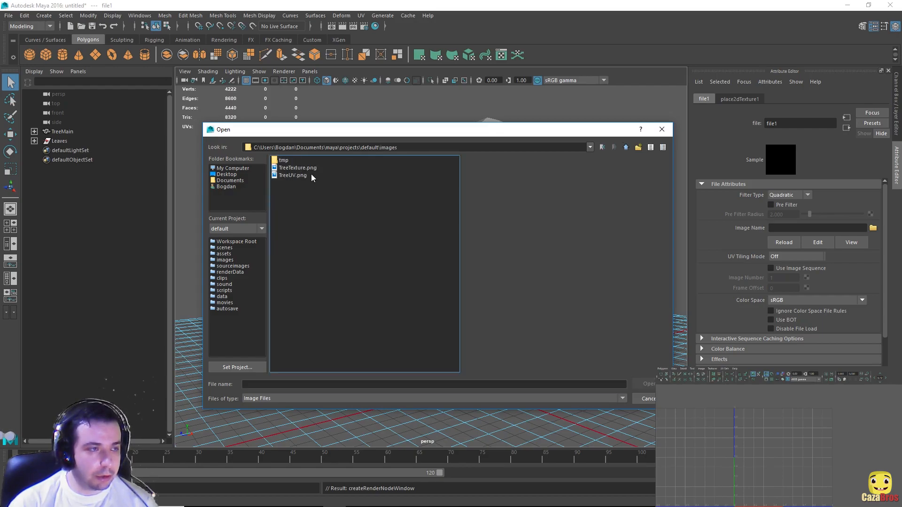
pyautogui.click(301, 168)
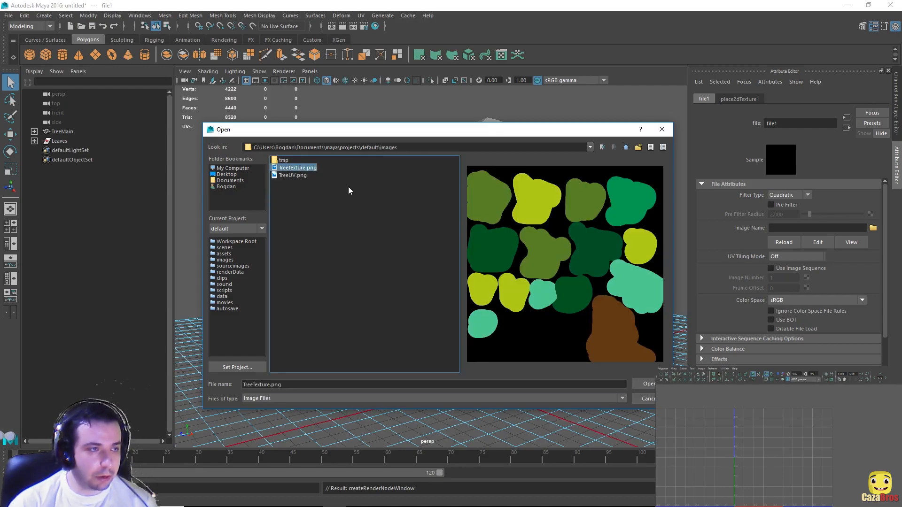
pyautogui.click(649, 384)
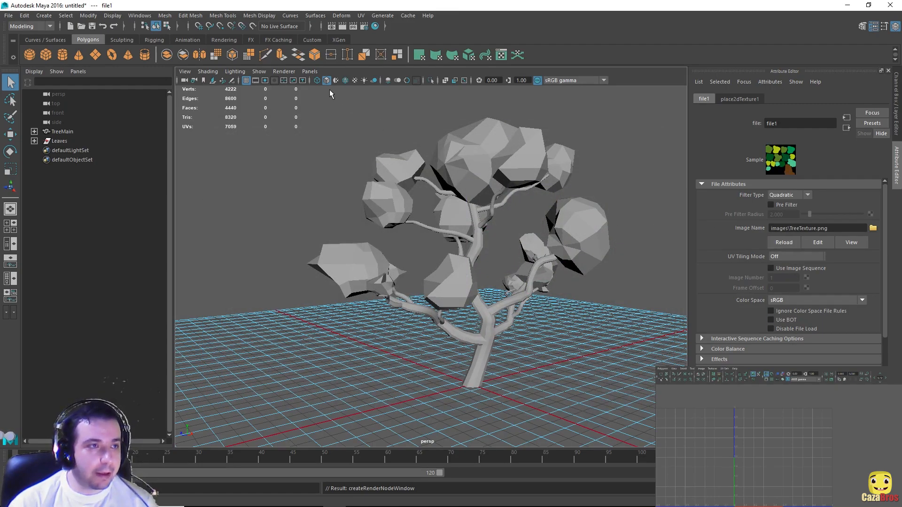
# Step: Turn on textured display, then orbit and zoom to inspect the painted tree
pyautogui.click(355, 81)
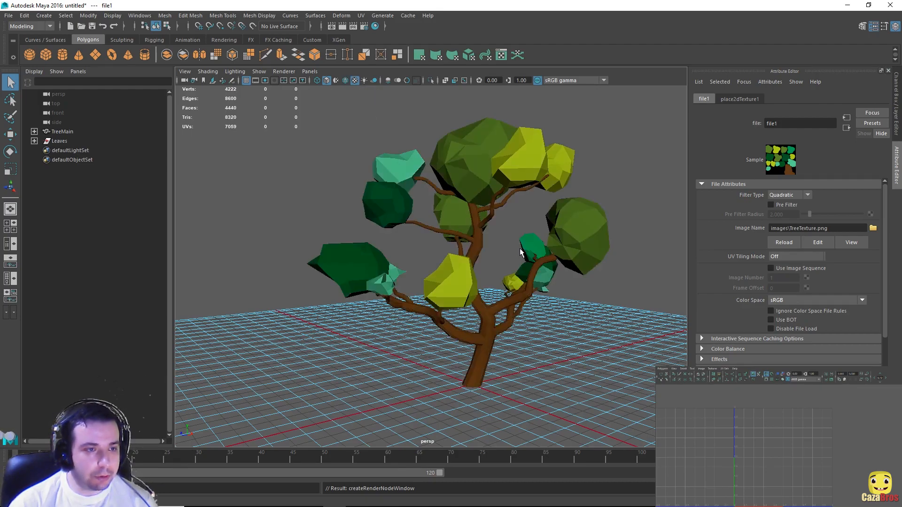
pyautogui.keyDown('alt'); pyautogui.moveTo(577, 275); pyautogui.dragTo(488, 254); pyautogui.keyUp('alt')
pyautogui.scroll(-5, 478, 274)
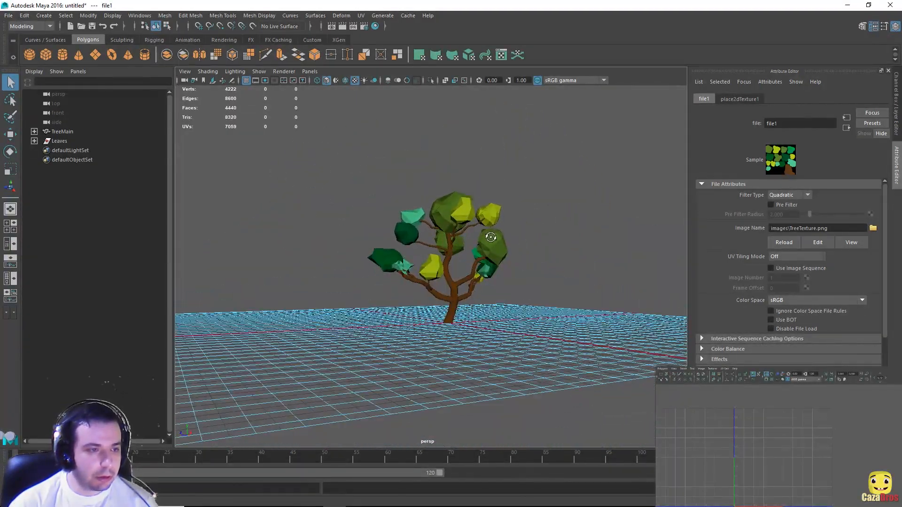